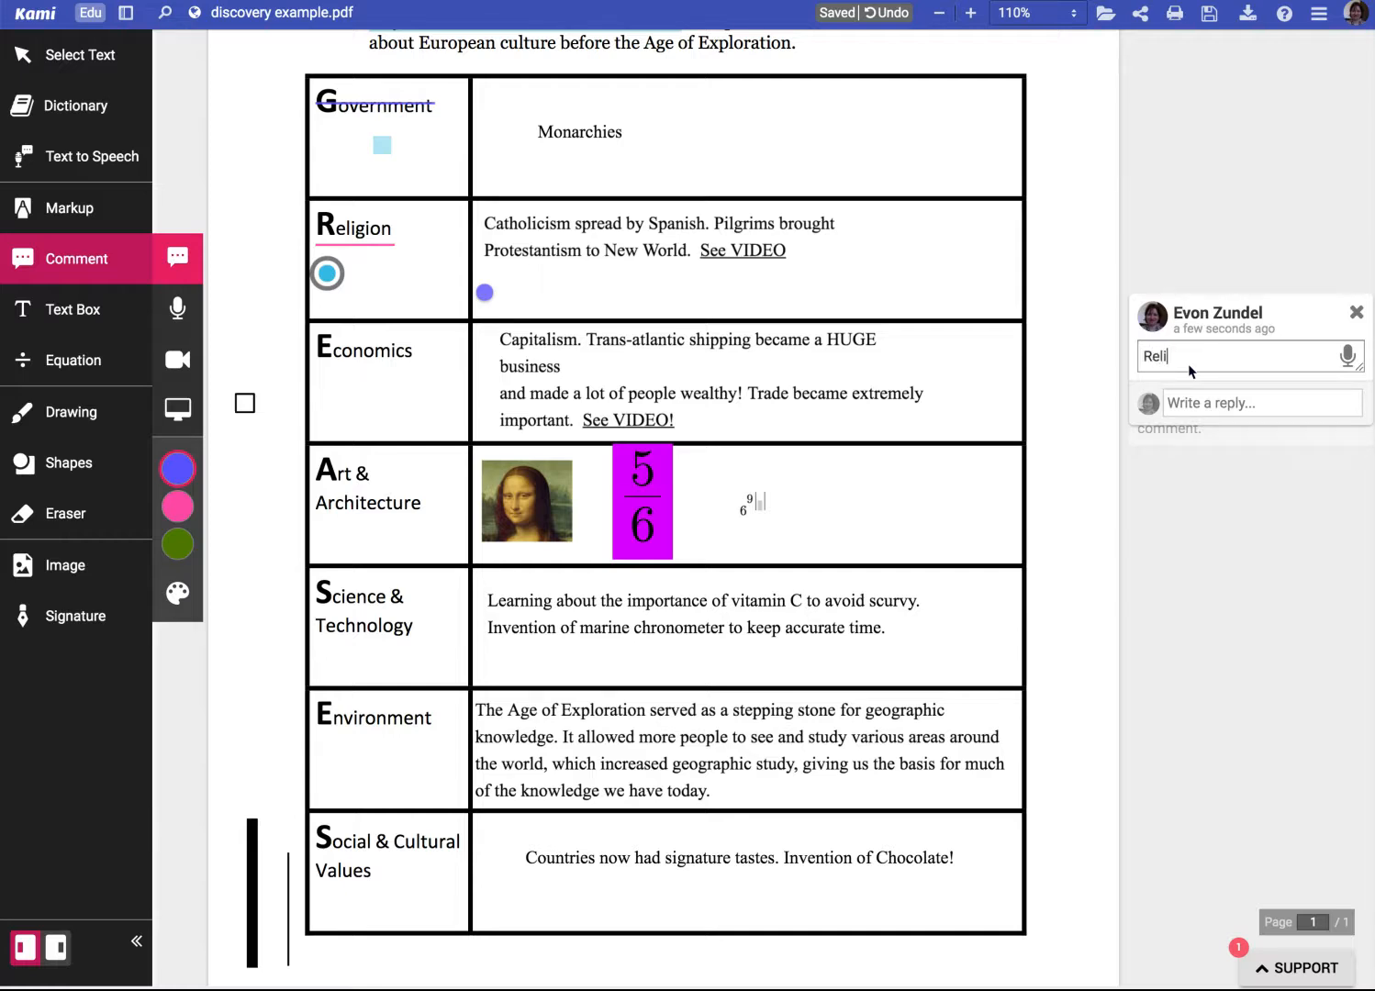
- Complete the Religion comment as "Religion was very important." and dictate "typing and it will start to transcribe what I say." after it
text(as very important.)
click(1351, 363)
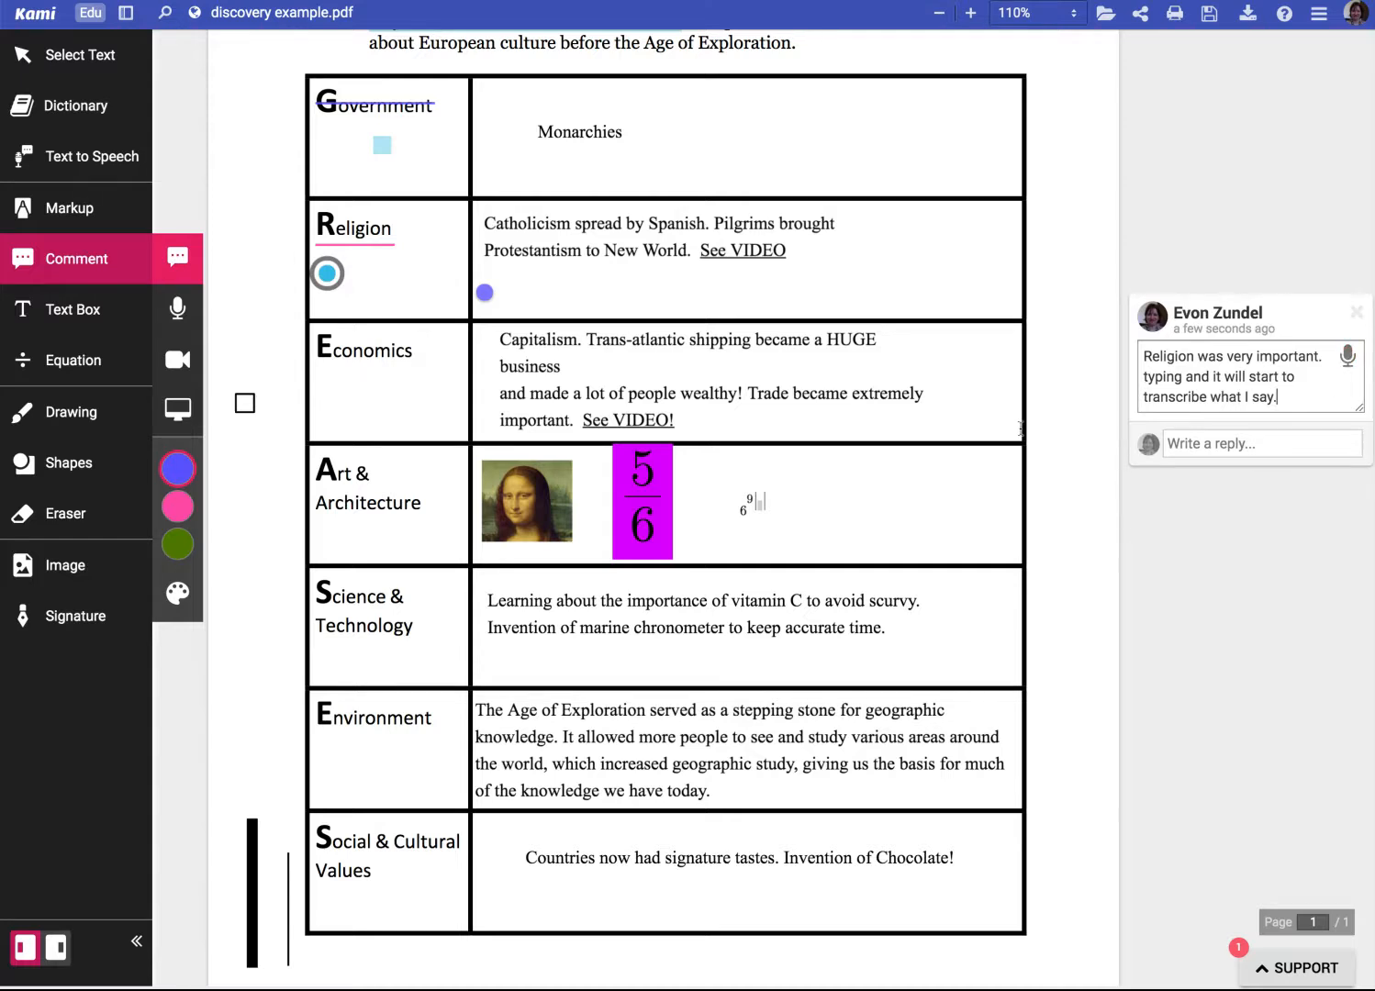
click(1207, 447)
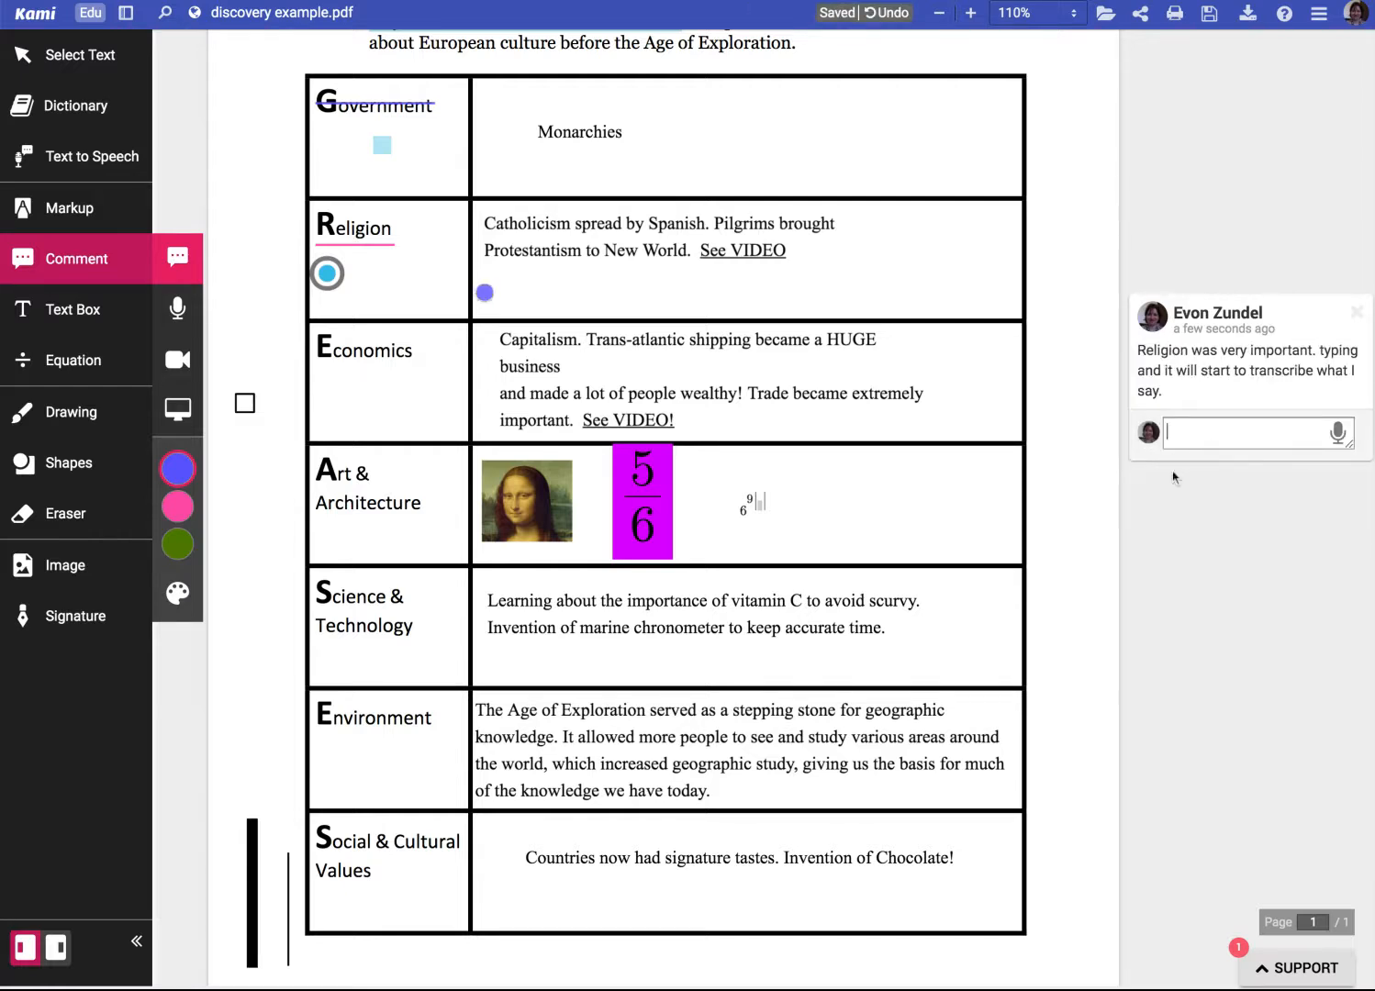
- Record a voice comment beneath the Mona Lisa image in the Art & Architecture row and play back part of it
click(177, 320)
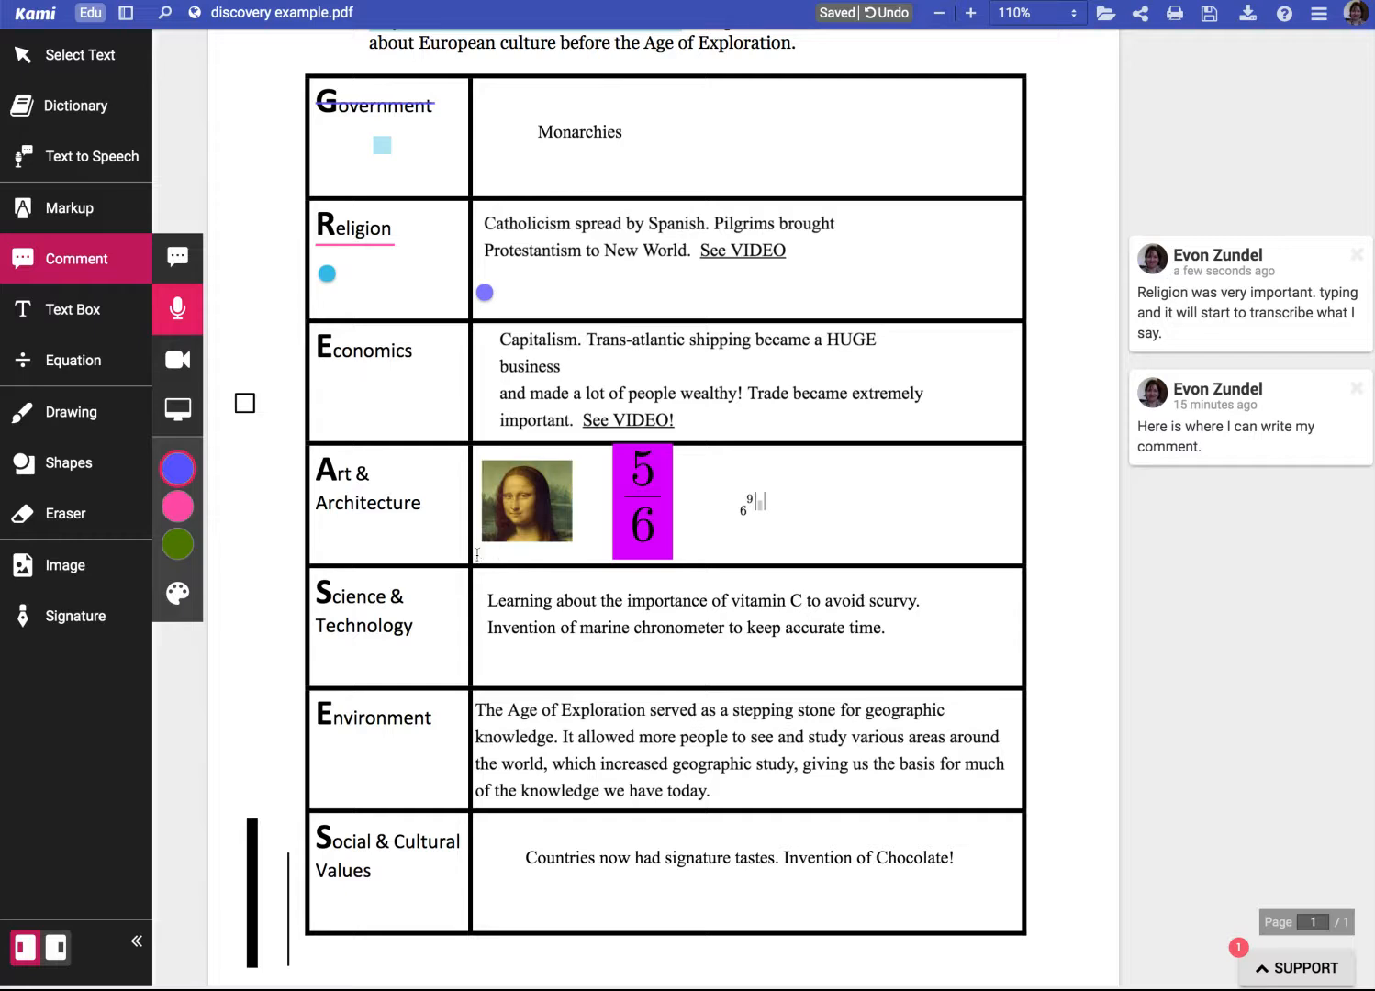
click(485, 550)
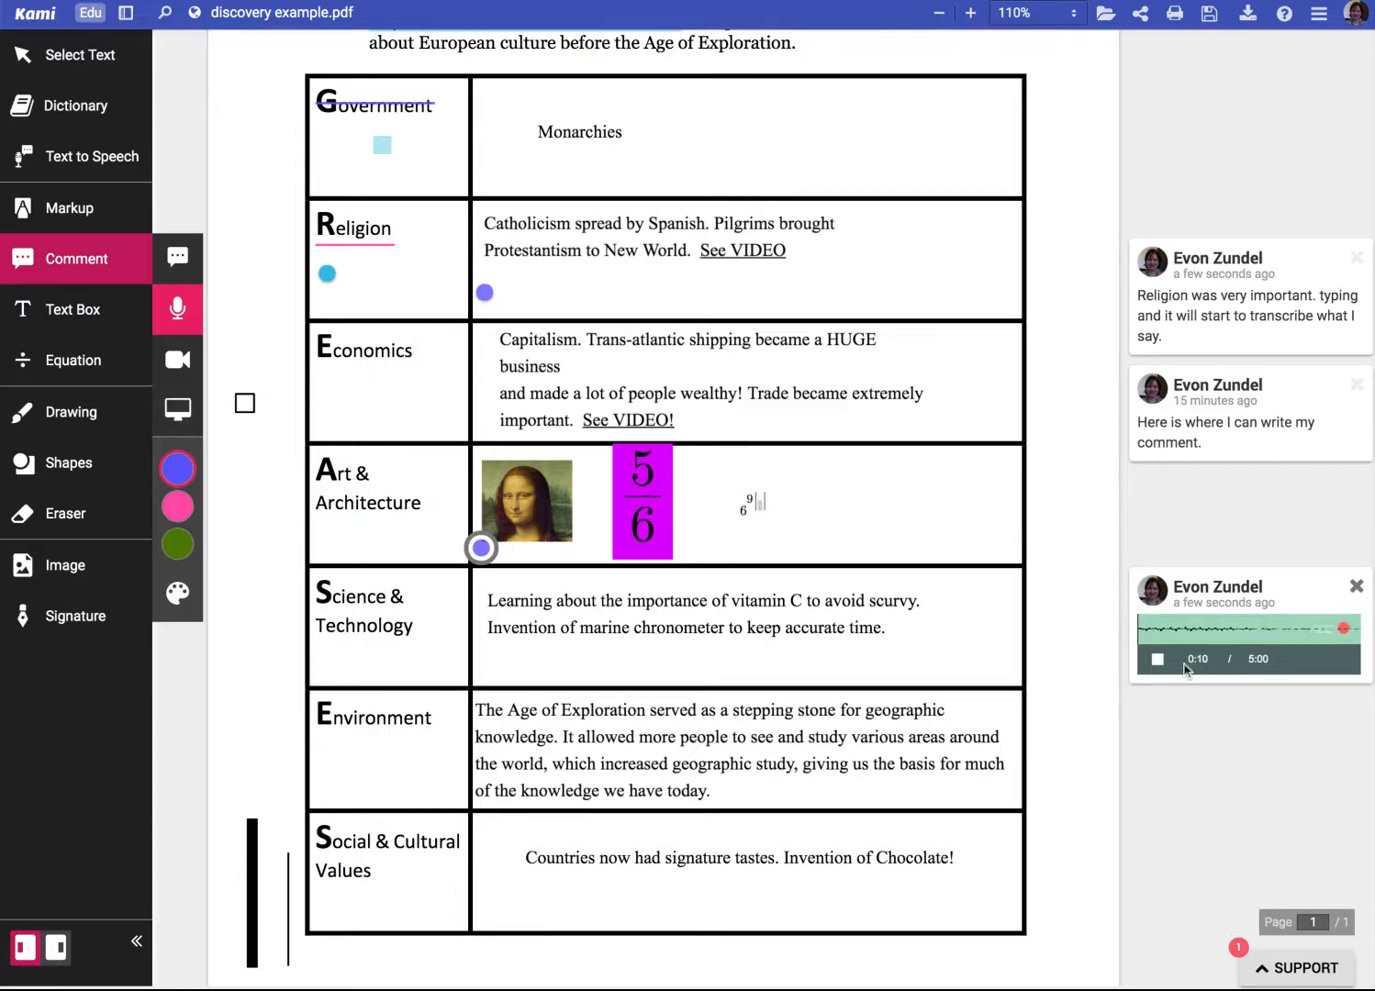
click(1158, 663)
click(1157, 662)
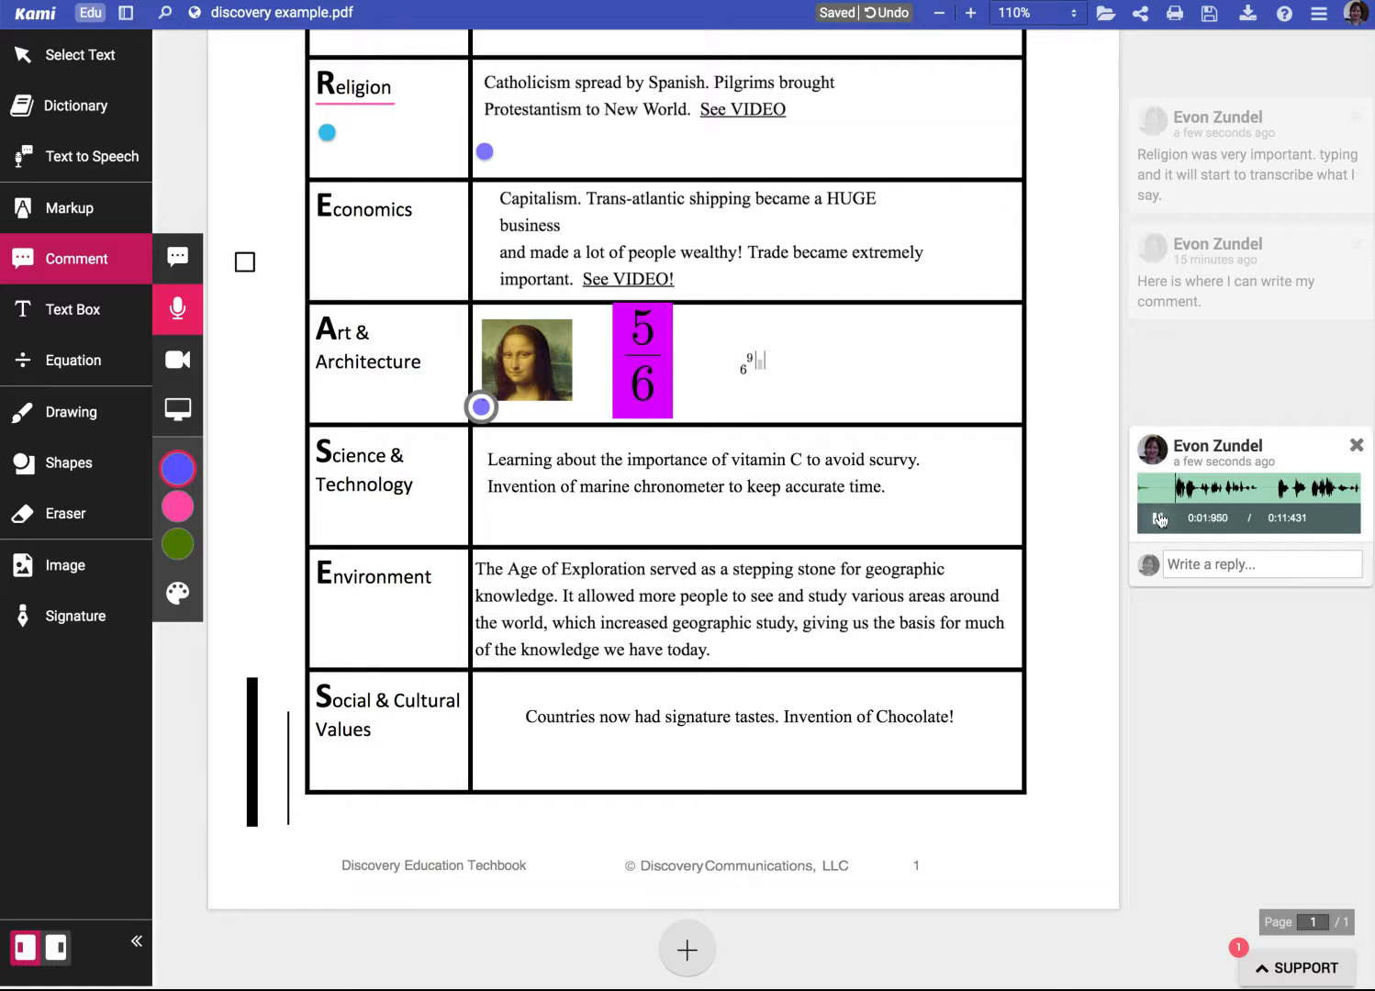
scroll(1159, 521, up, 1)
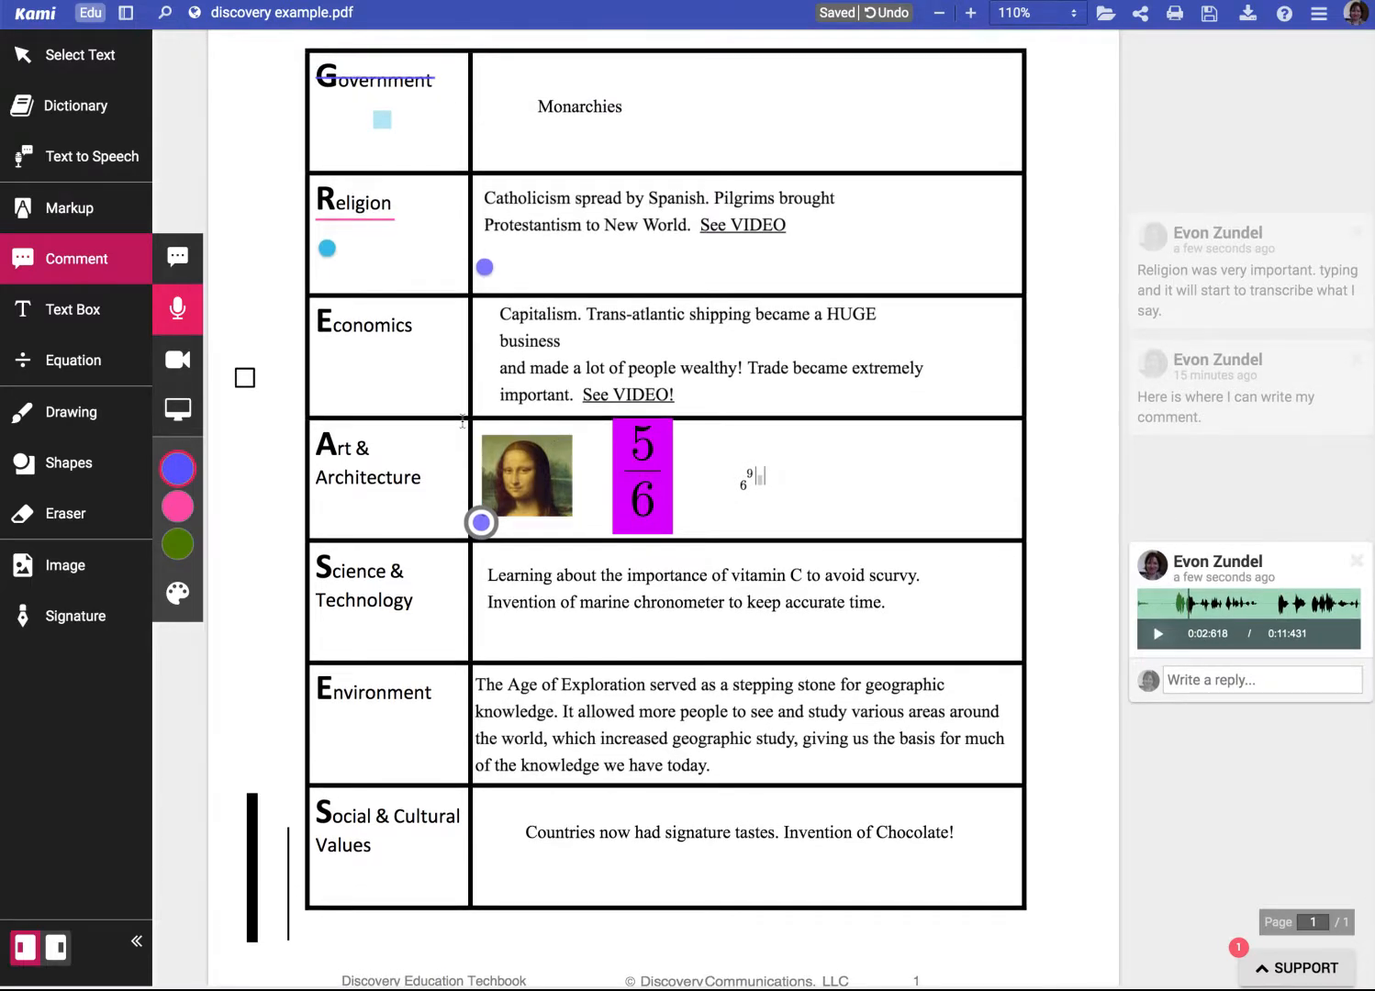
click(490, 533)
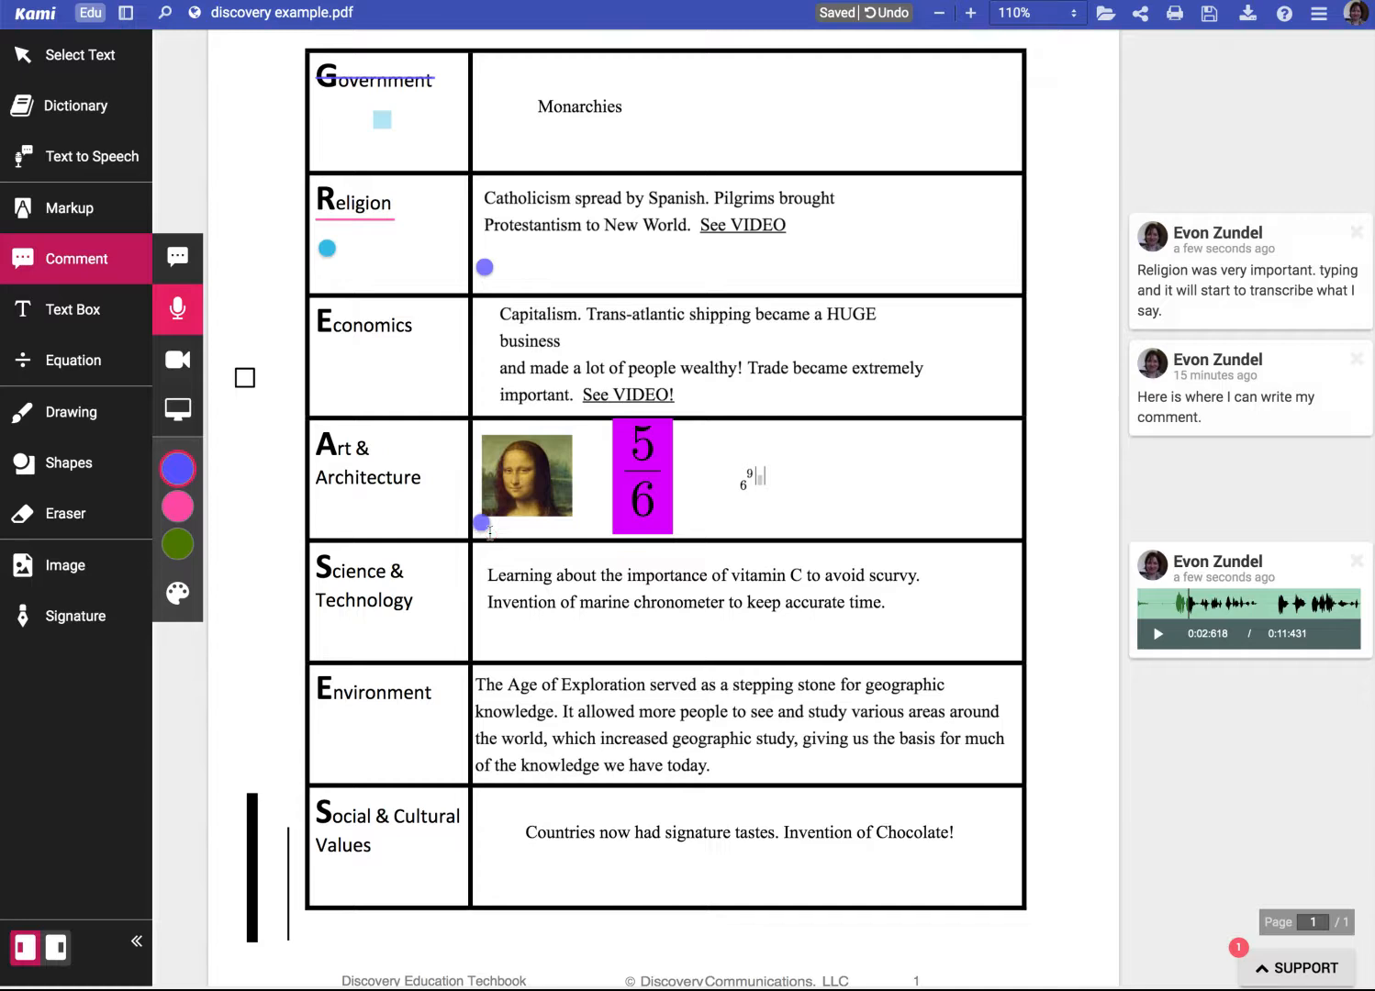
click(180, 363)
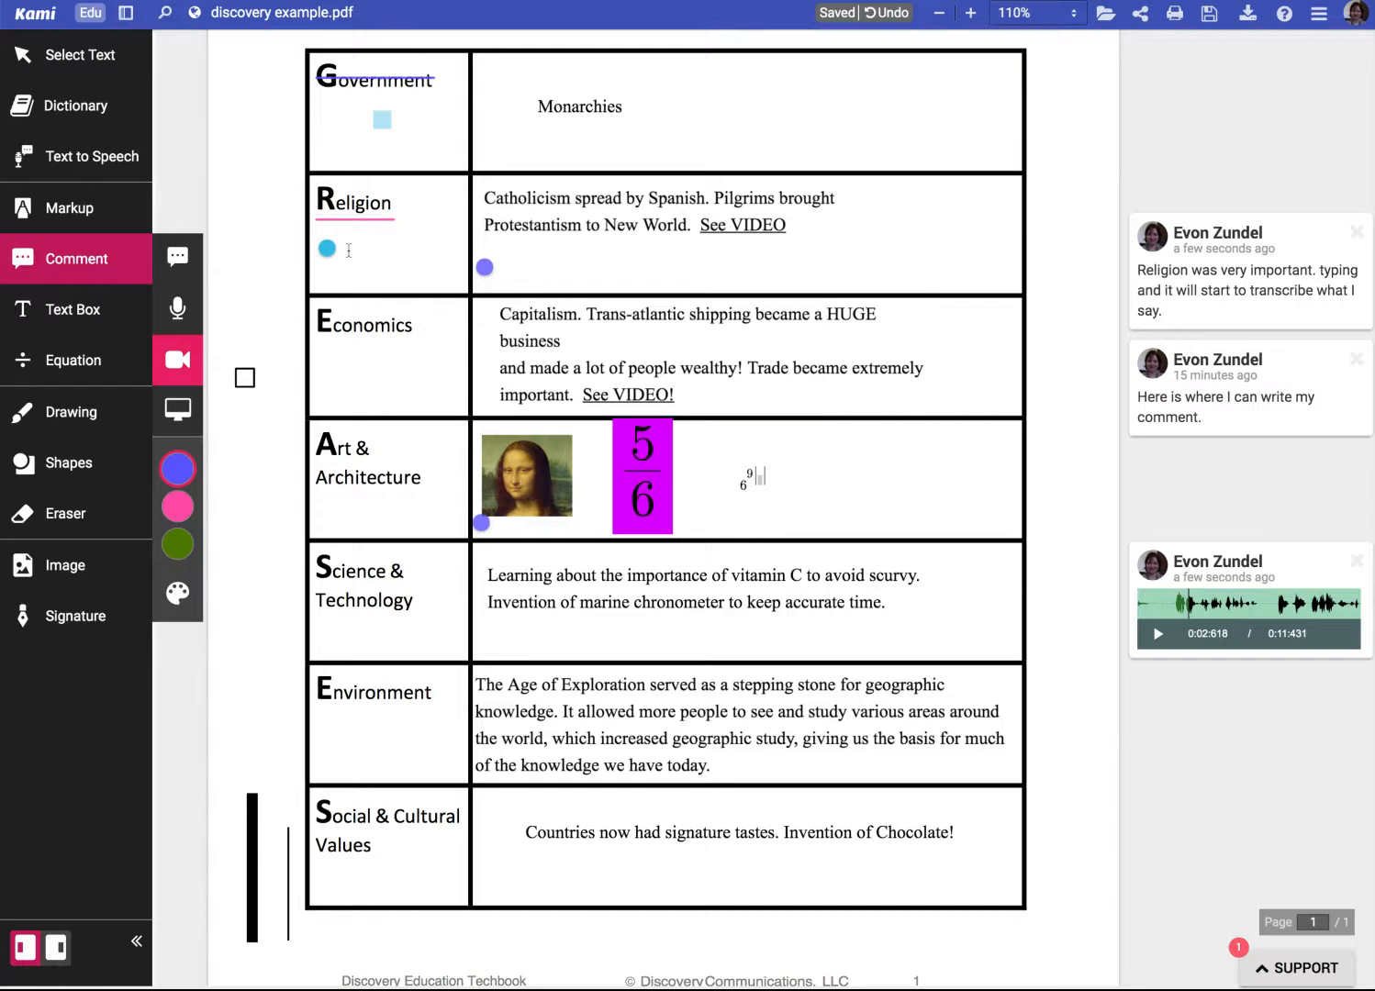
click(629, 446)
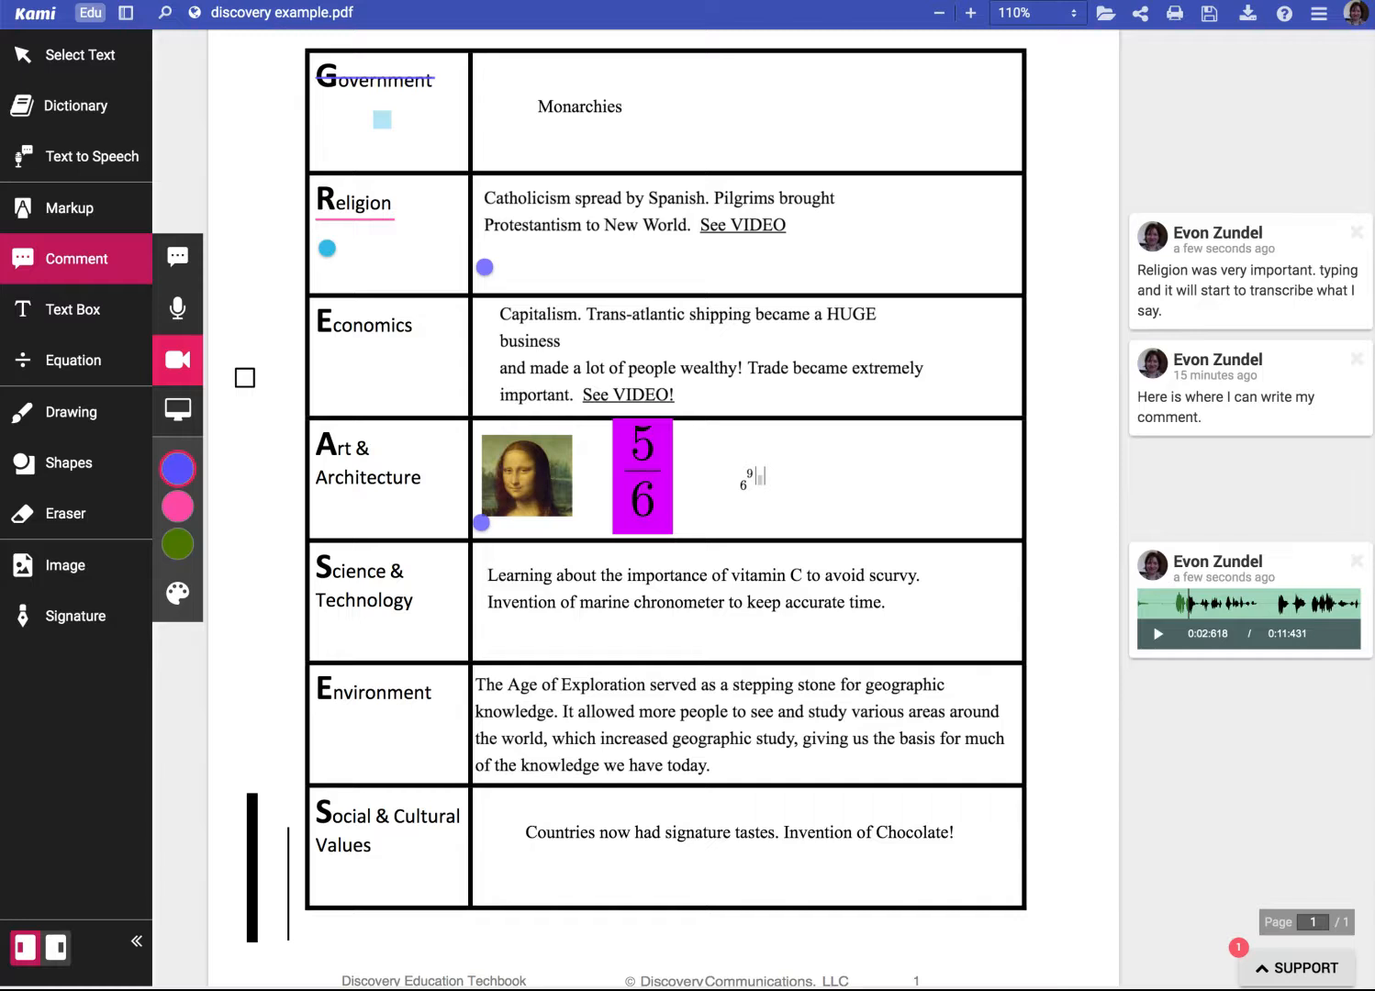
click(68, 318)
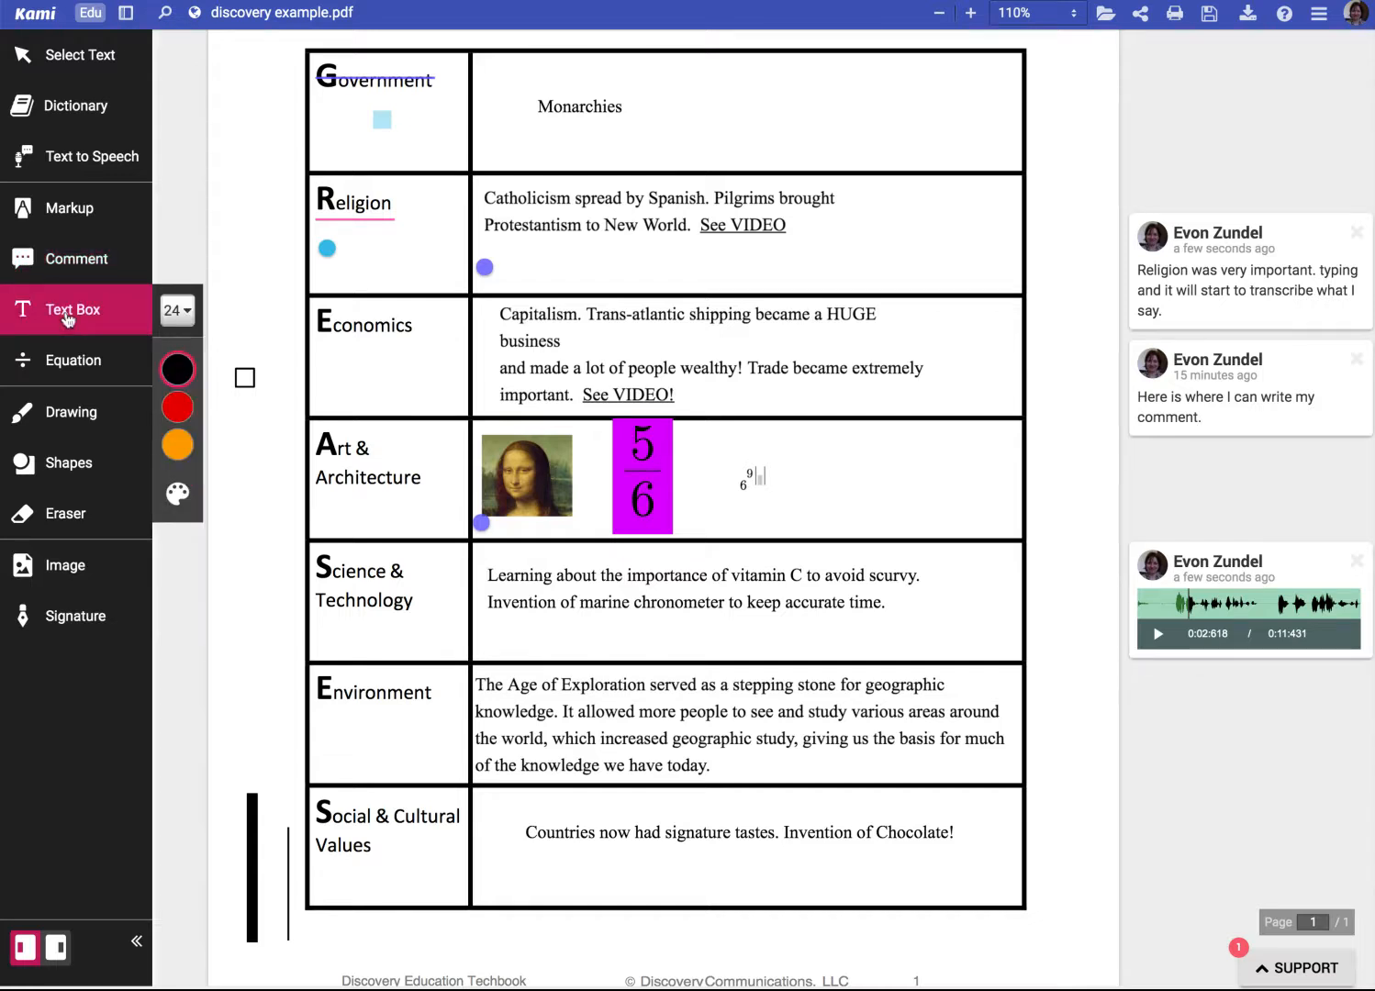
click(74, 278)
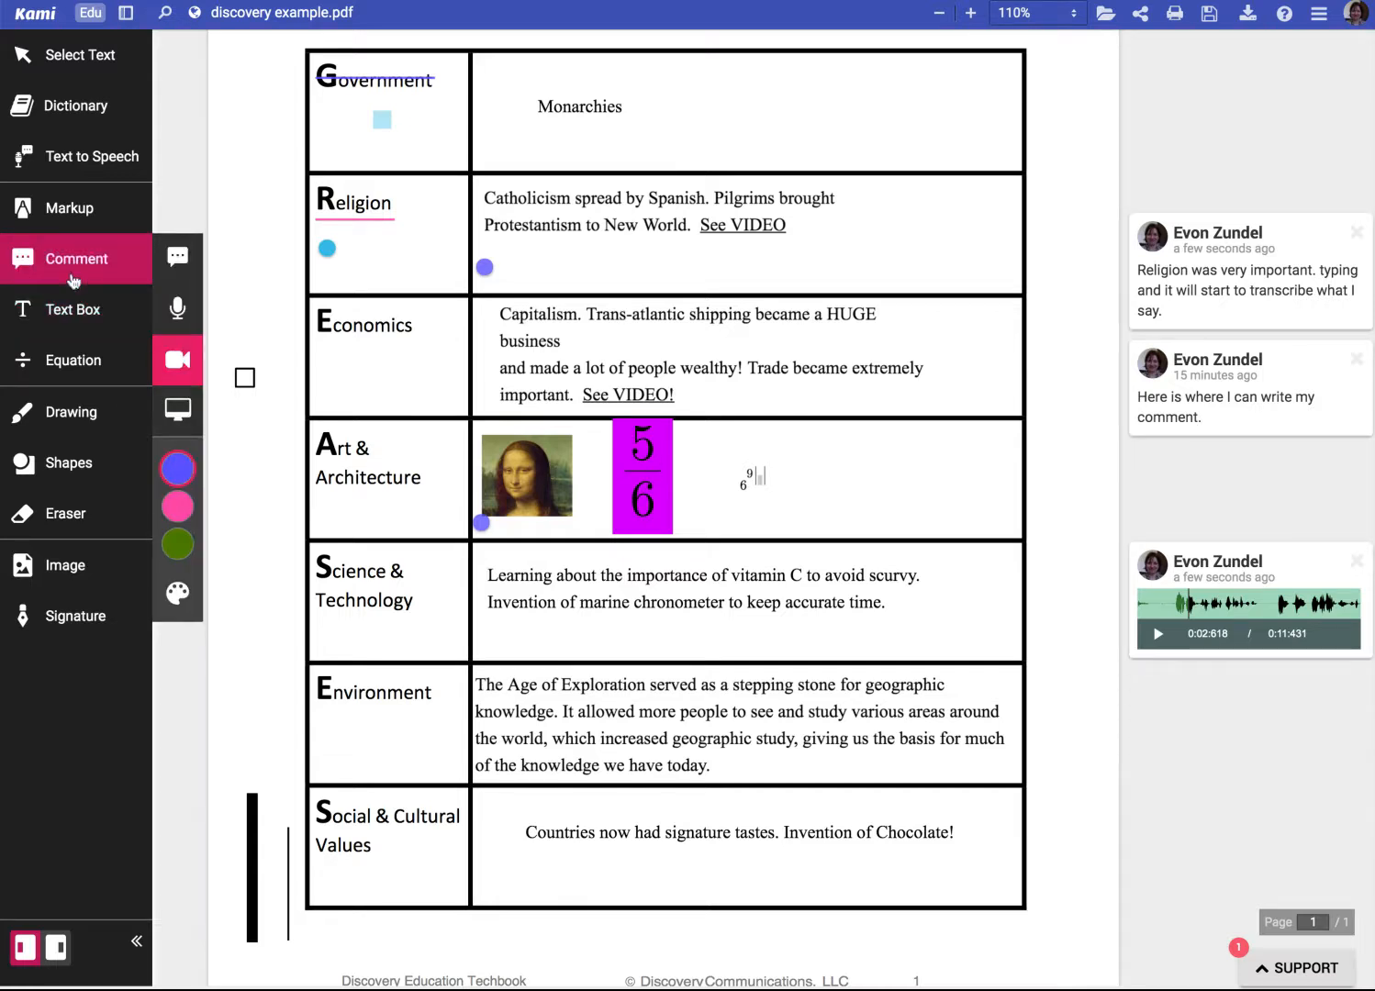
- Add a text box beside "Monarchies" in the Government row reading "we had a lot of different styles of government."
click(75, 312)
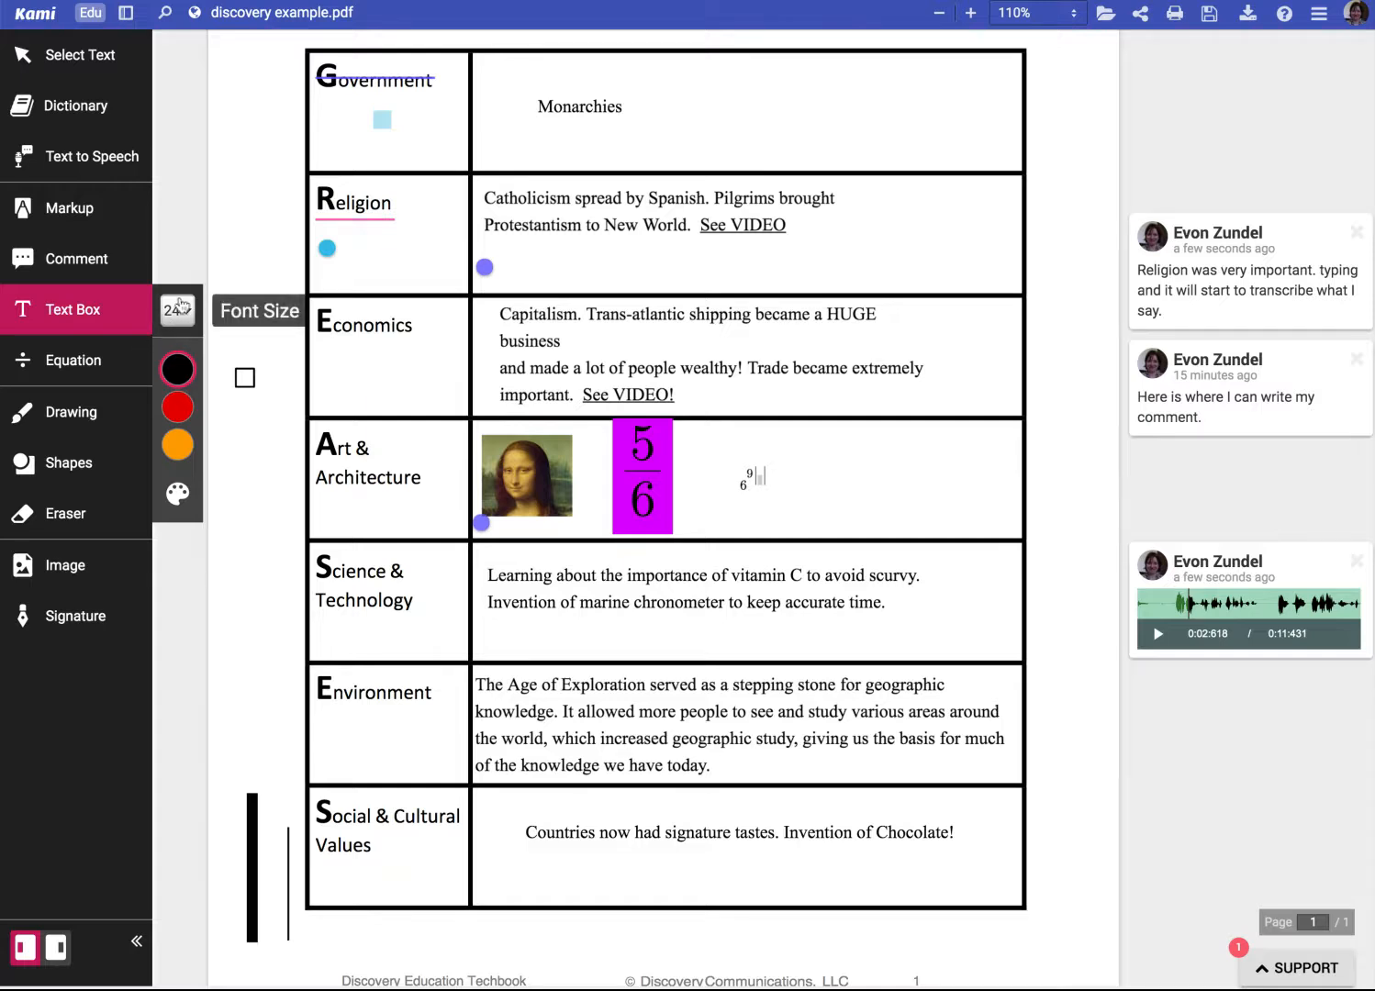
click(668, 105)
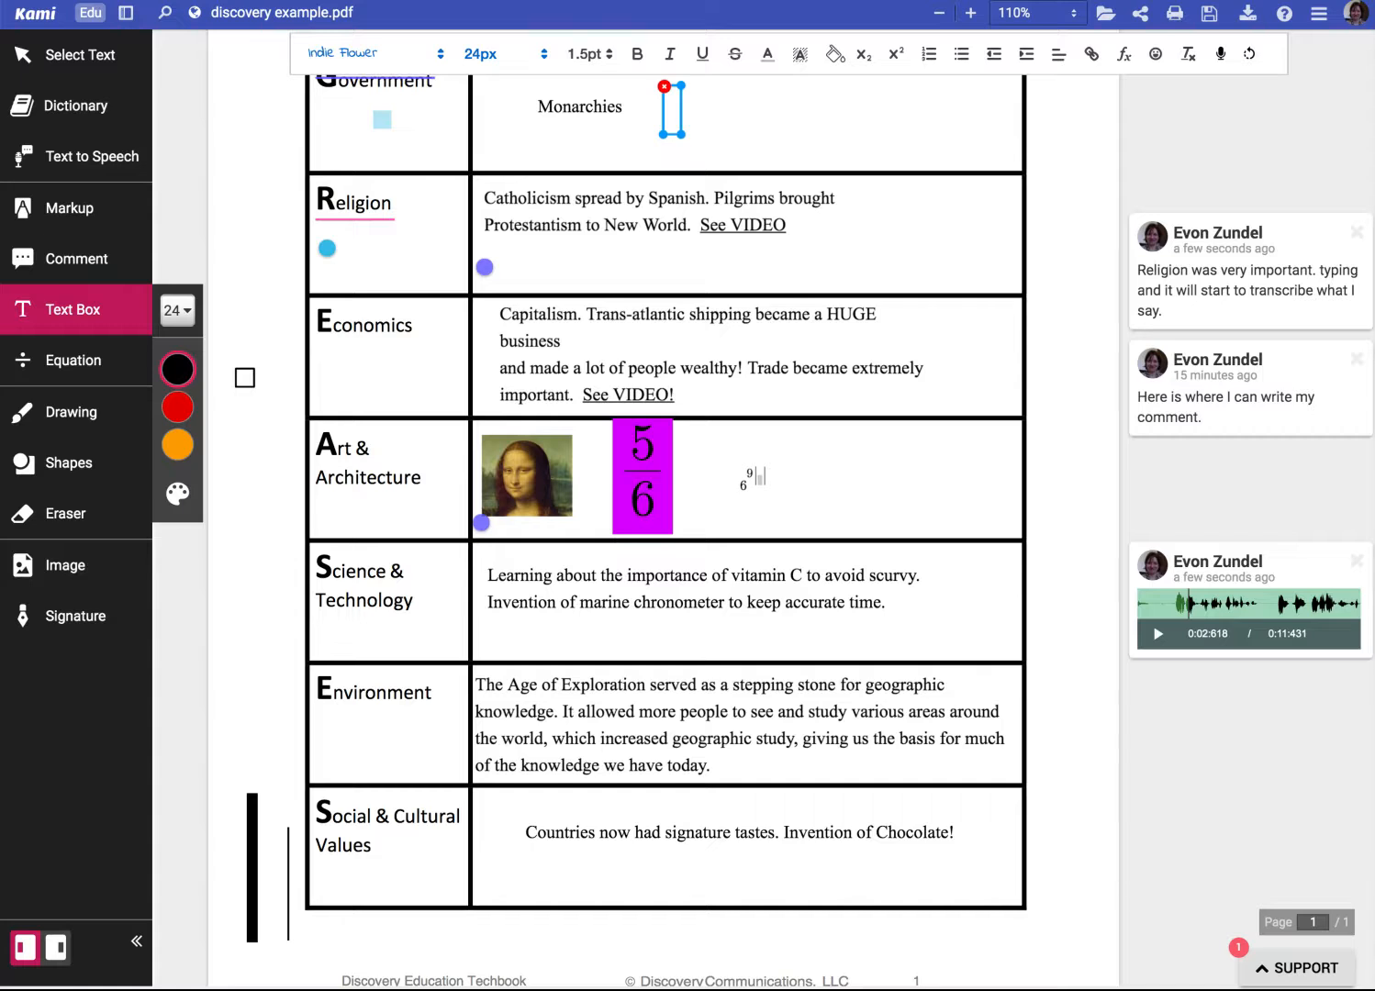
text(we had a lot of d)
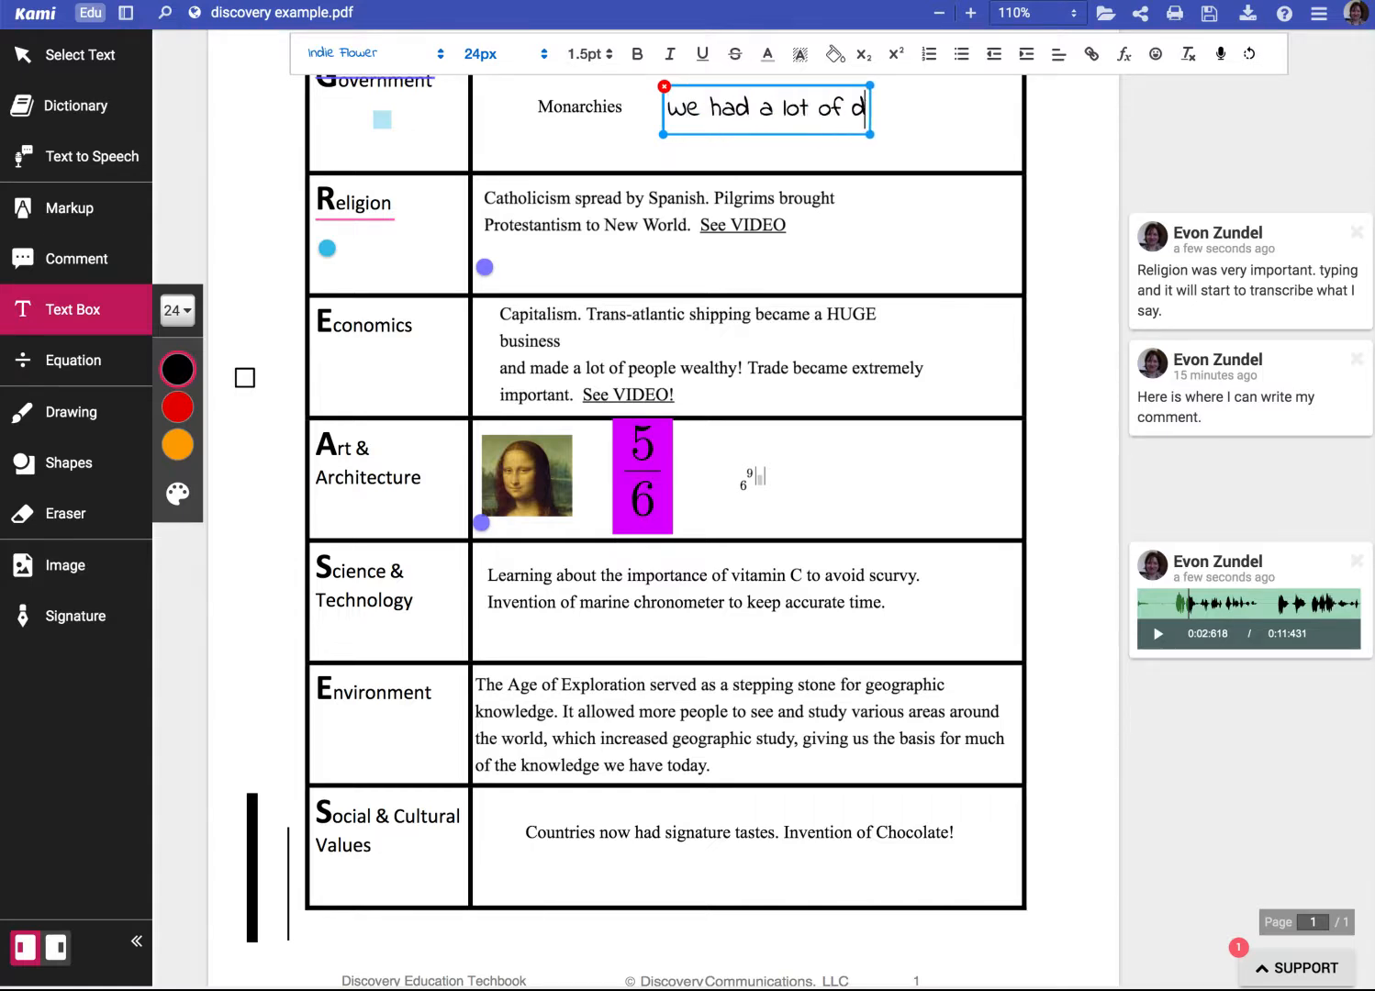
text(ifferent styles o)
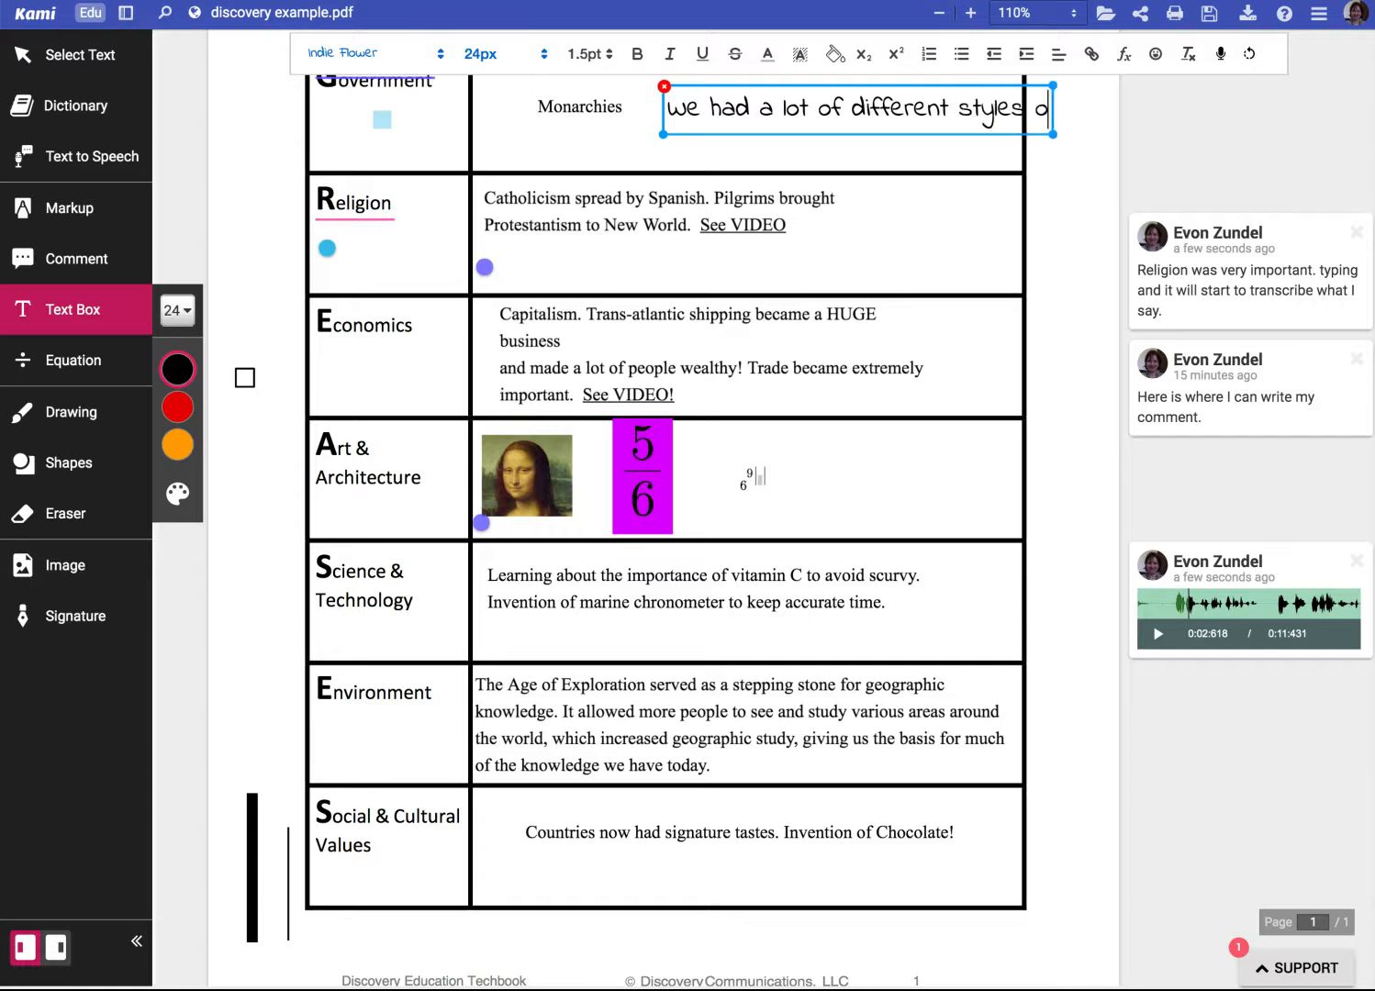
text(f government.)
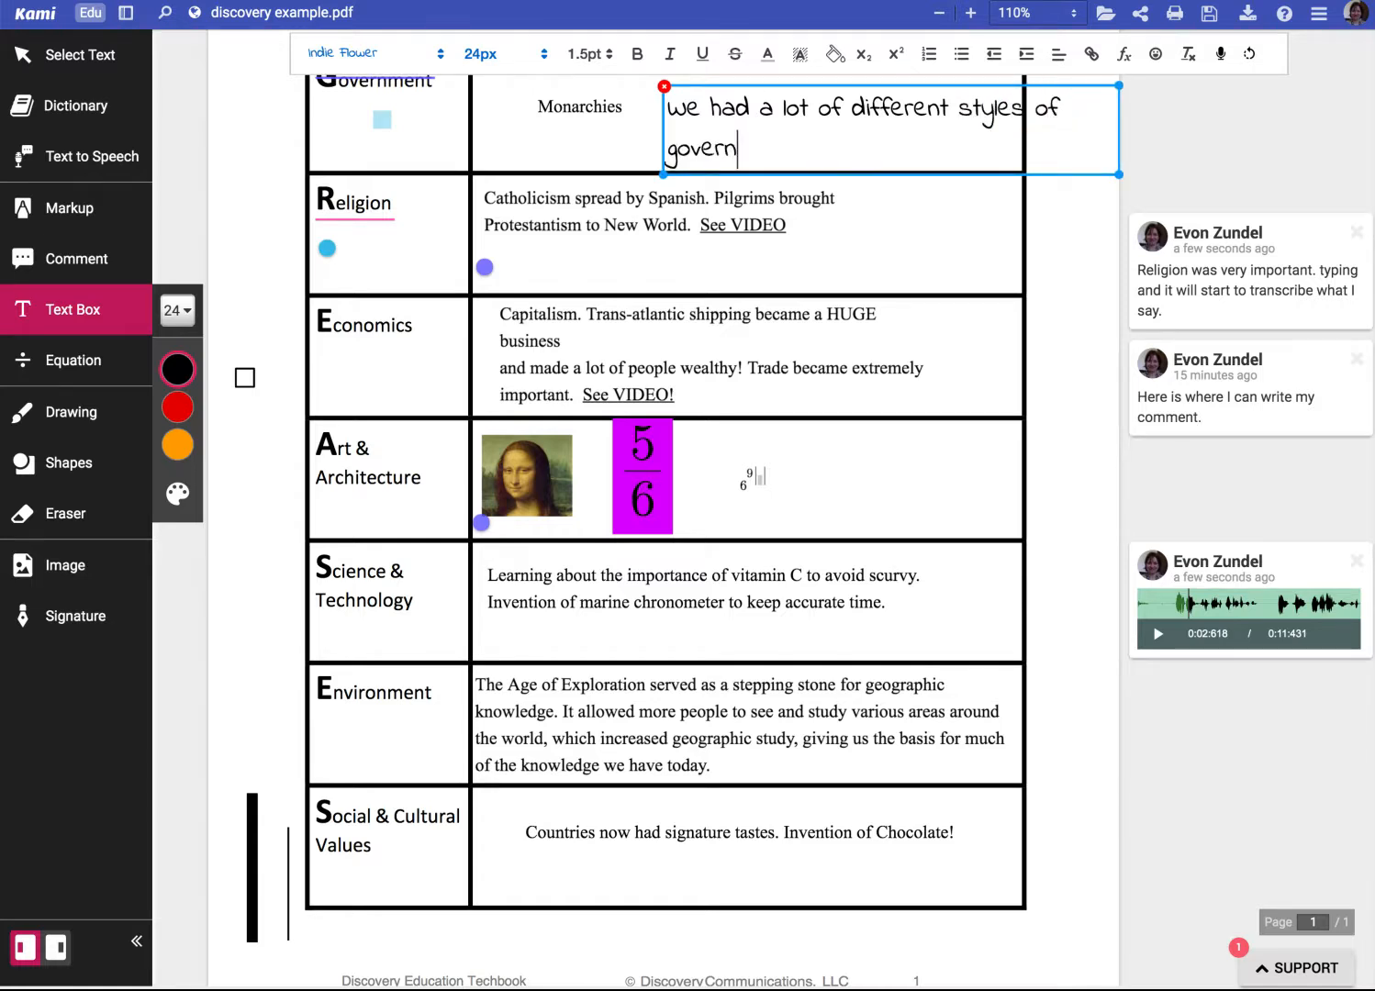
- Set the Government text box's font to Times New Roman and narrow the box to fit inside the table cell
drag(798, 158, 579, 106)
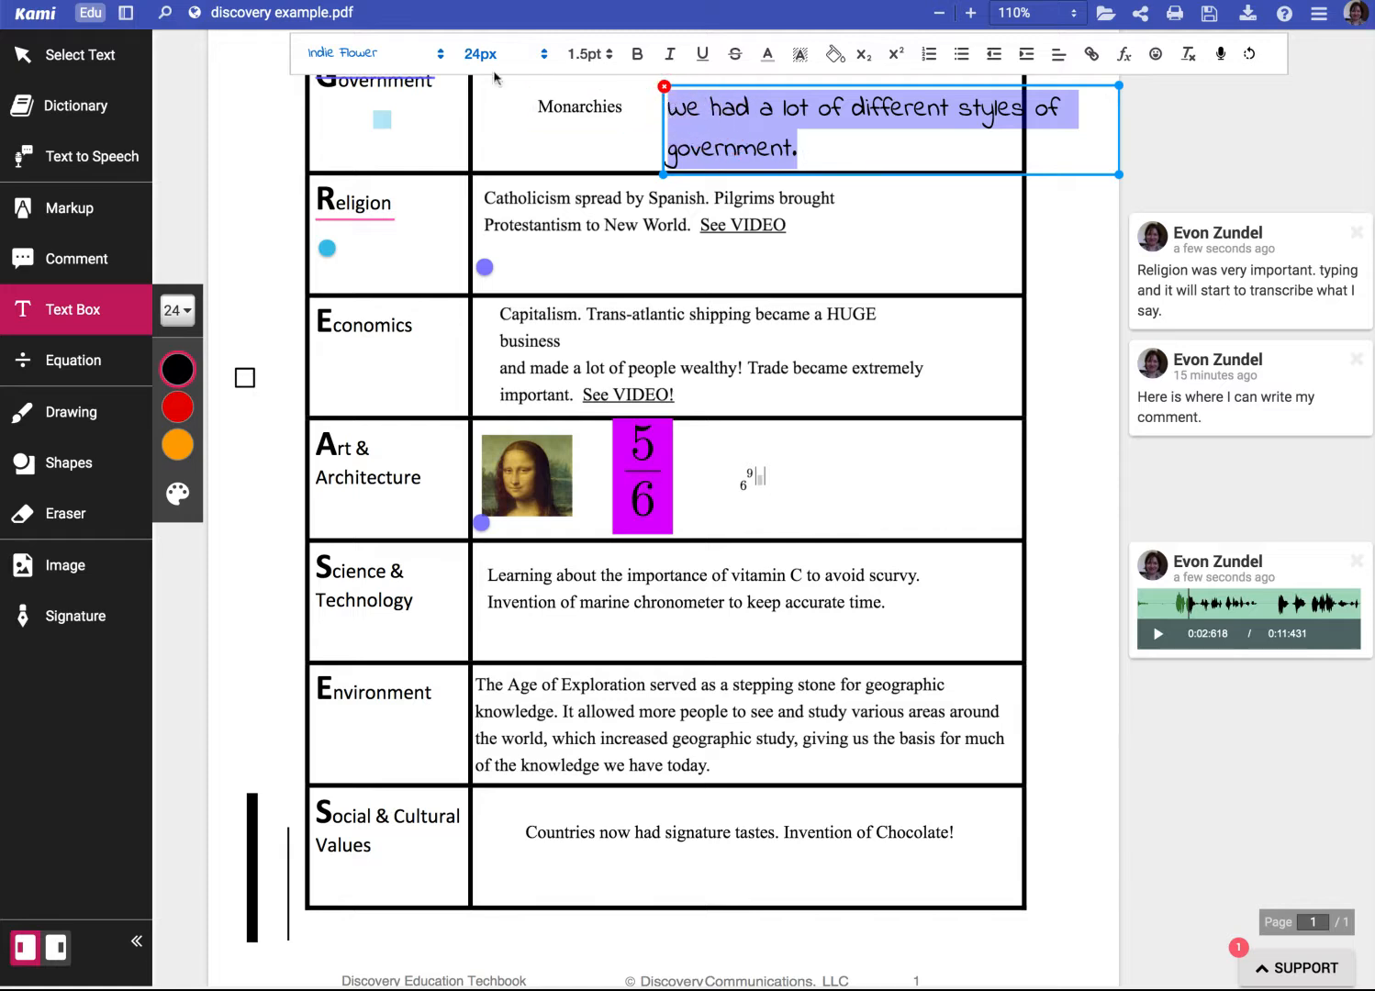
click(443, 55)
click(418, 84)
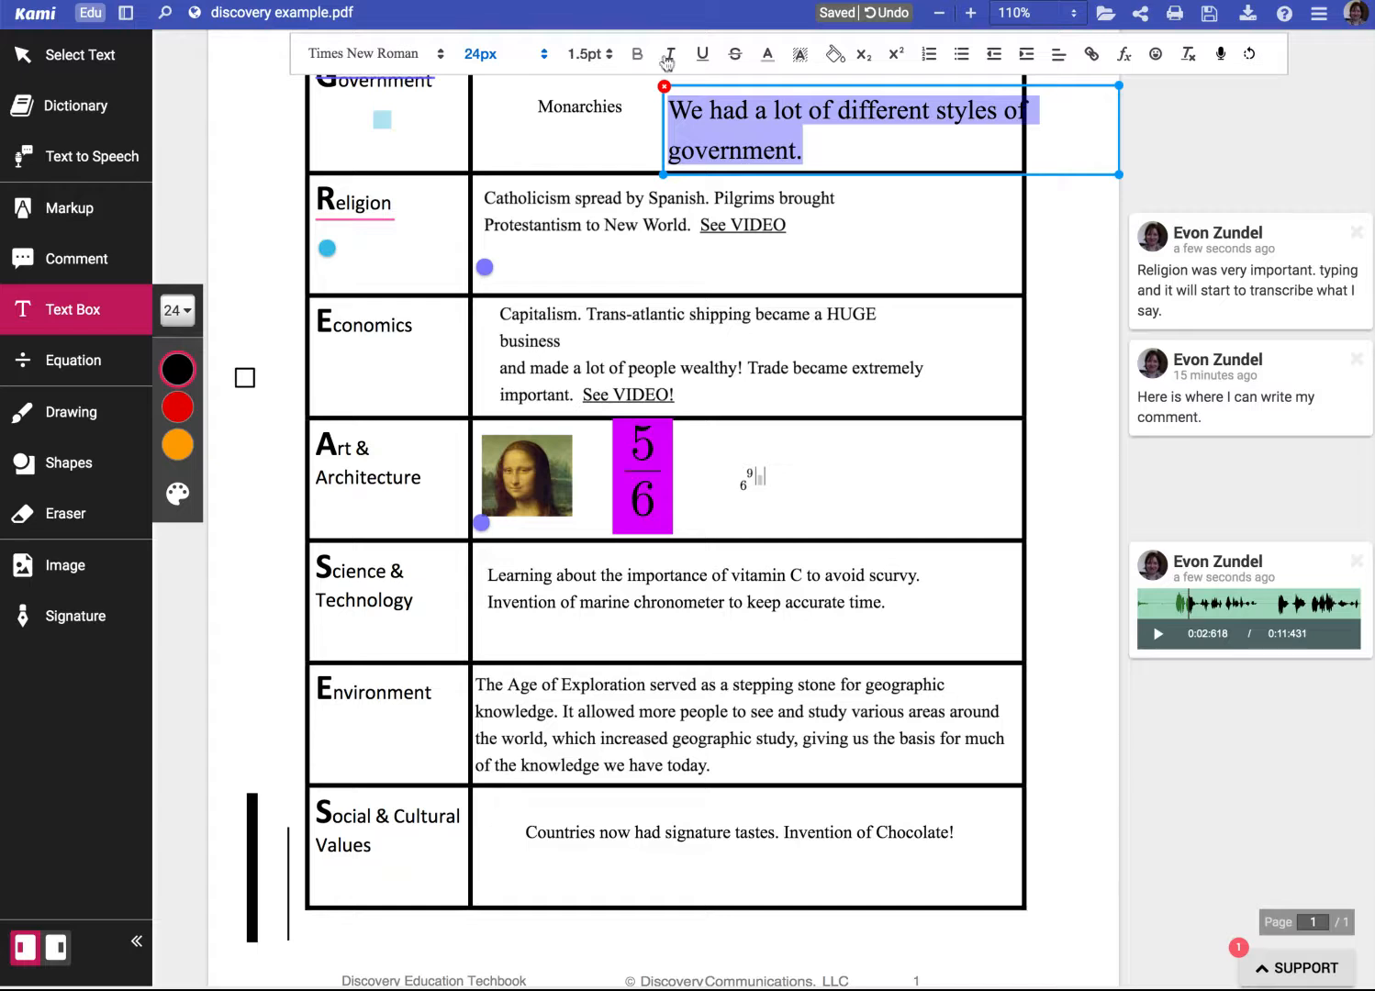
drag(1119, 175, 1120, 177)
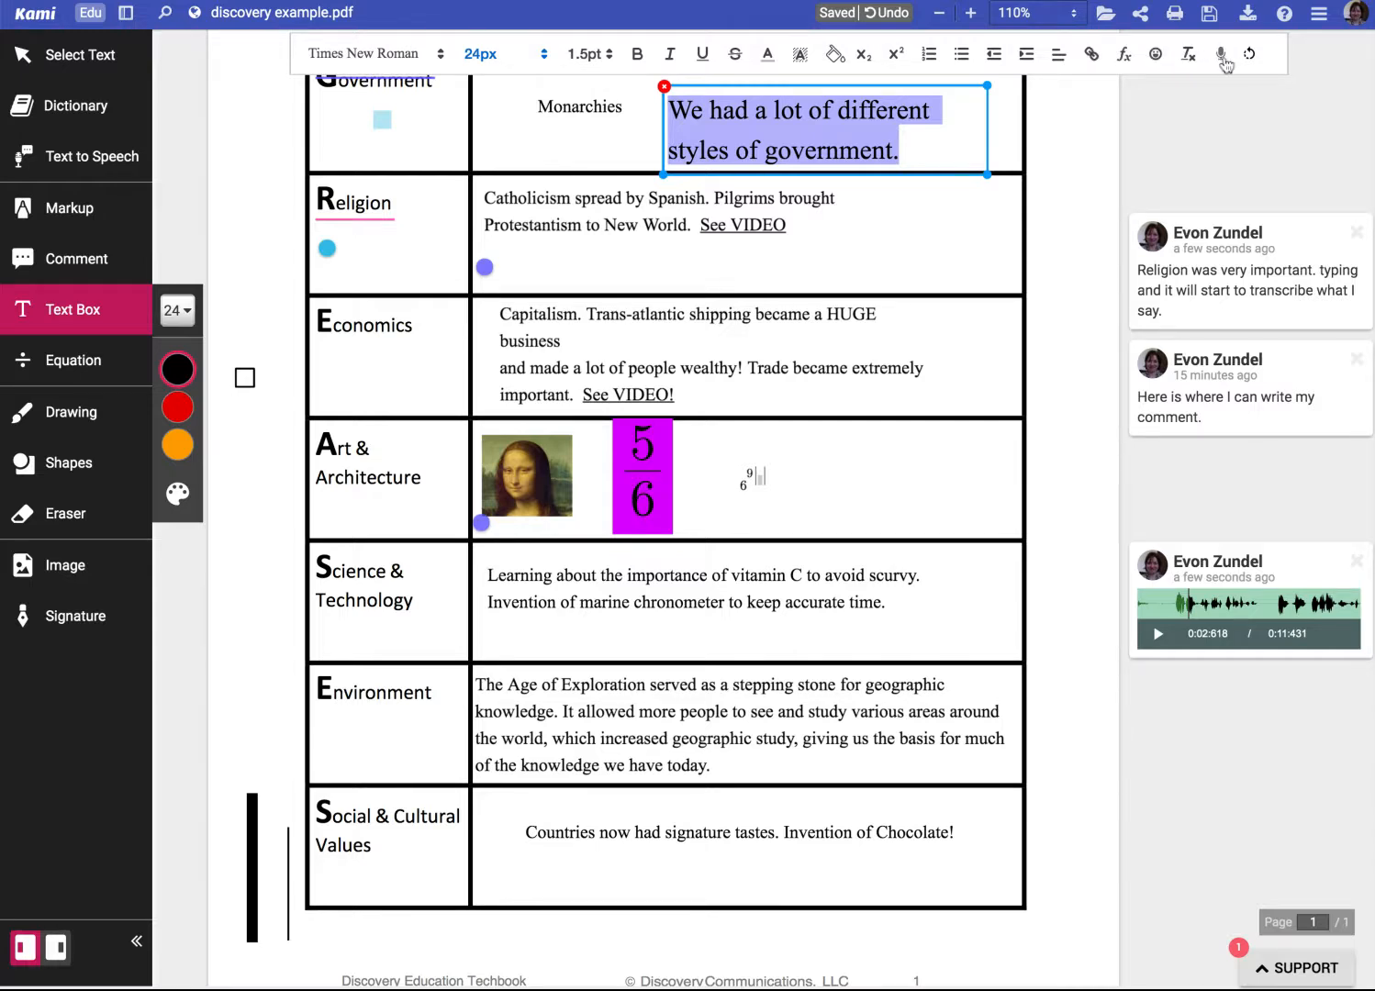
- Dictate "voice typing and it should hear me and type out the words that I say." on a new line of the Government text box
click(923, 151)
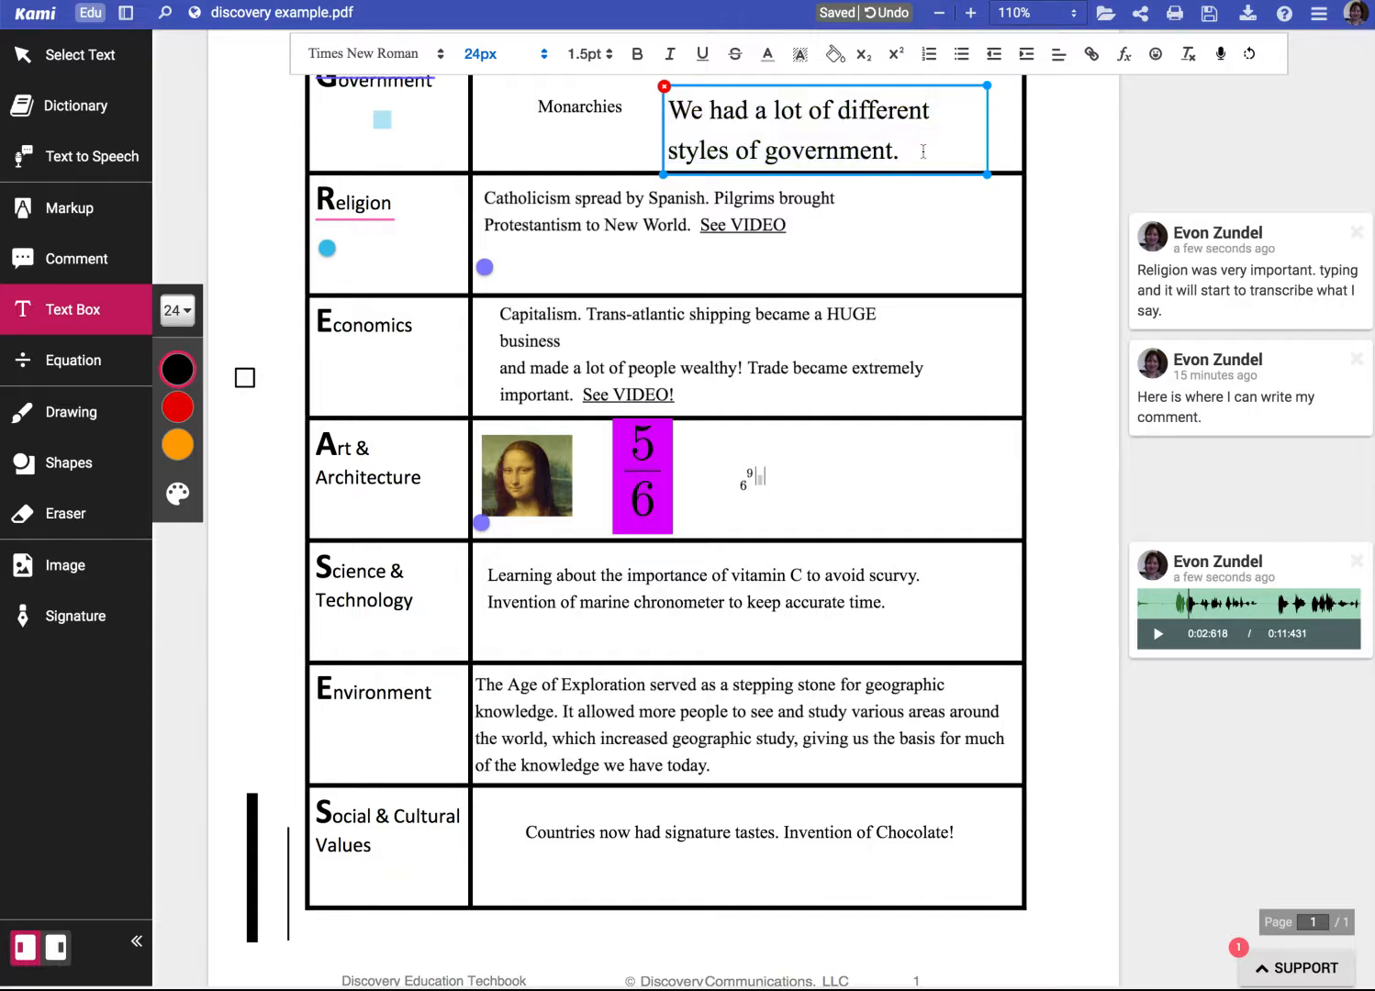
key(Return)
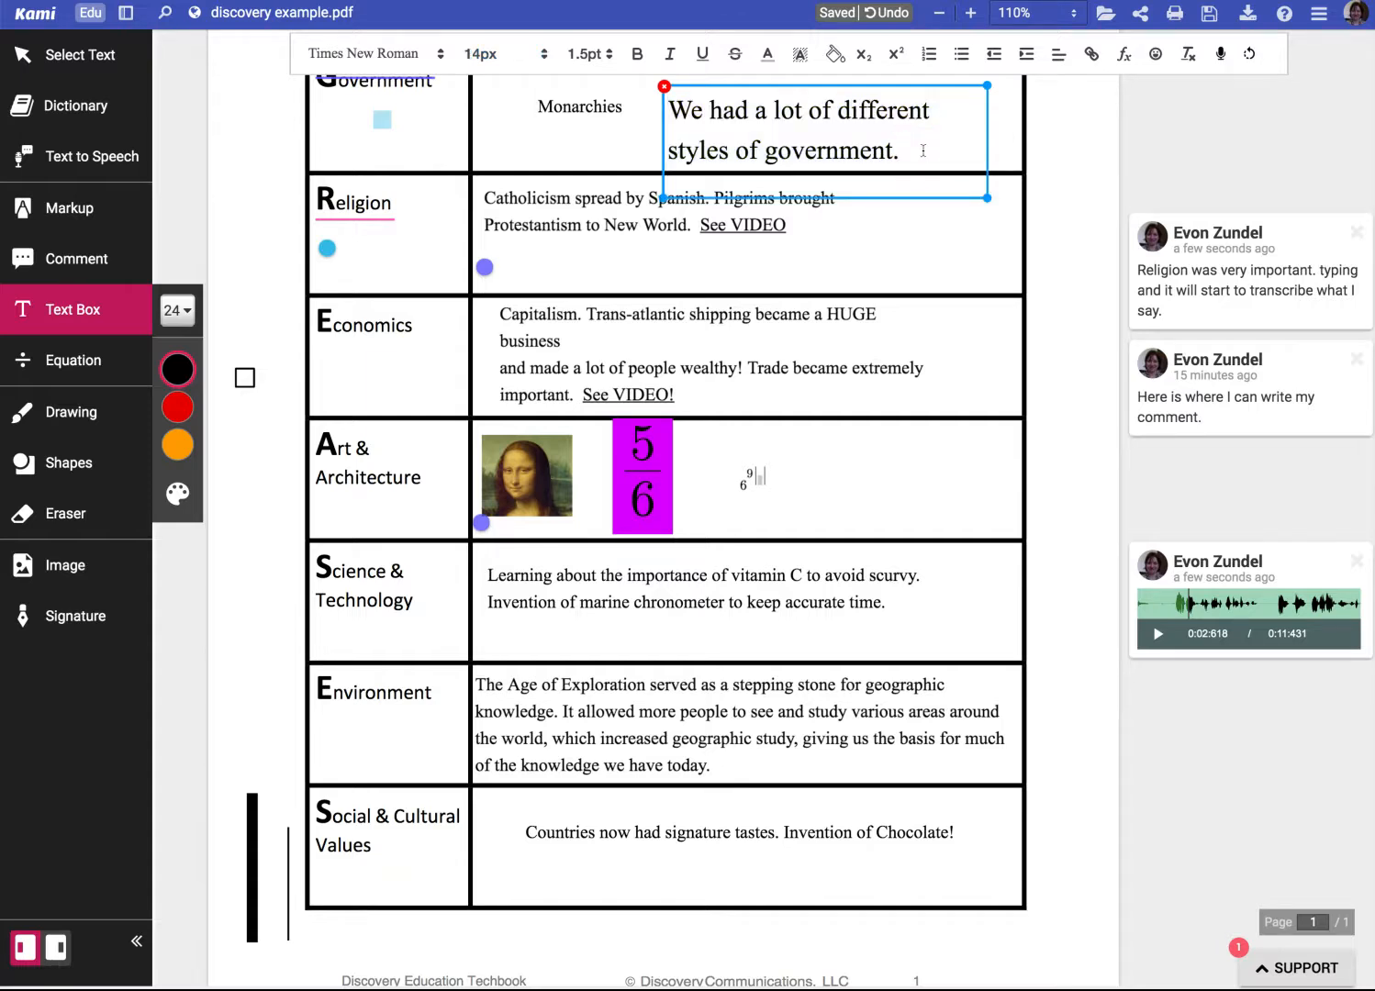
click(1218, 59)
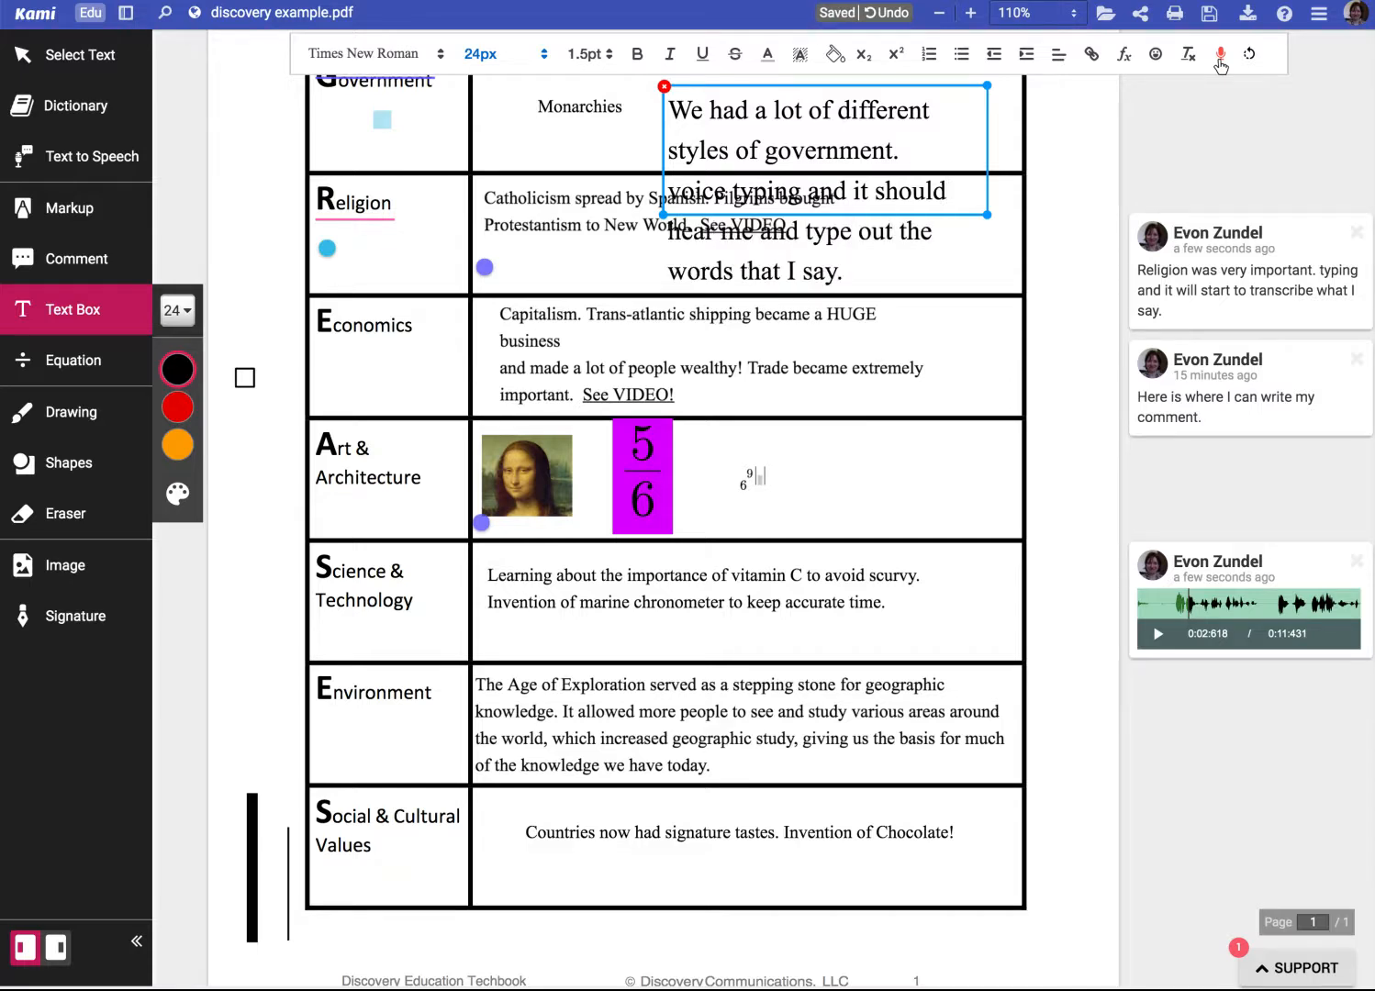
click(1220, 57)
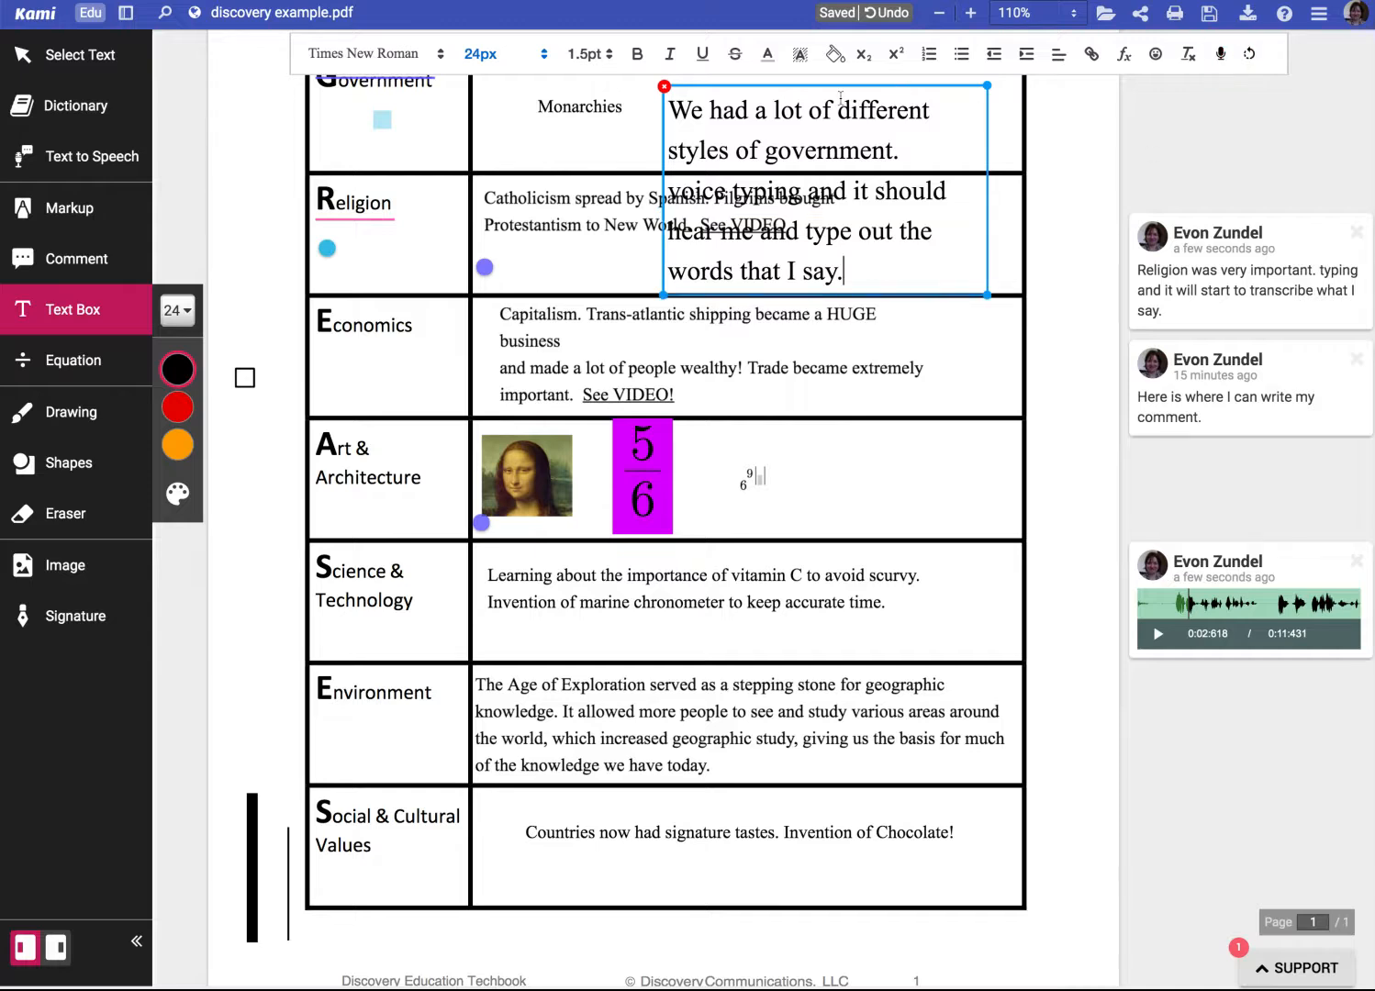
- Reduce all the text in the Government text box to 11px and finish editing it
drag(704, 112, 677, 92)
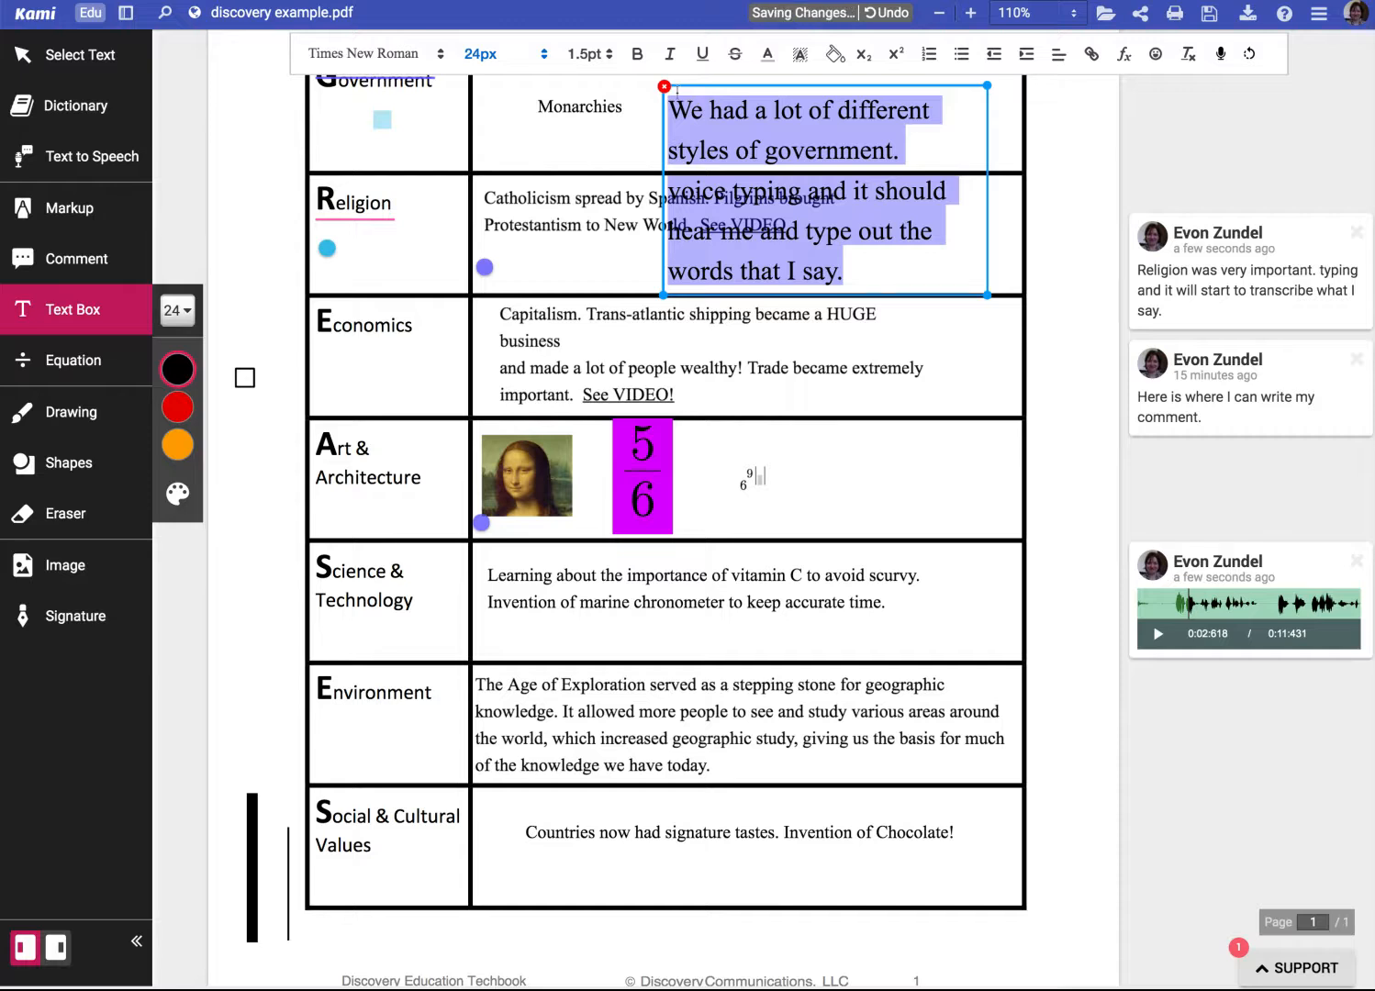
click(536, 55)
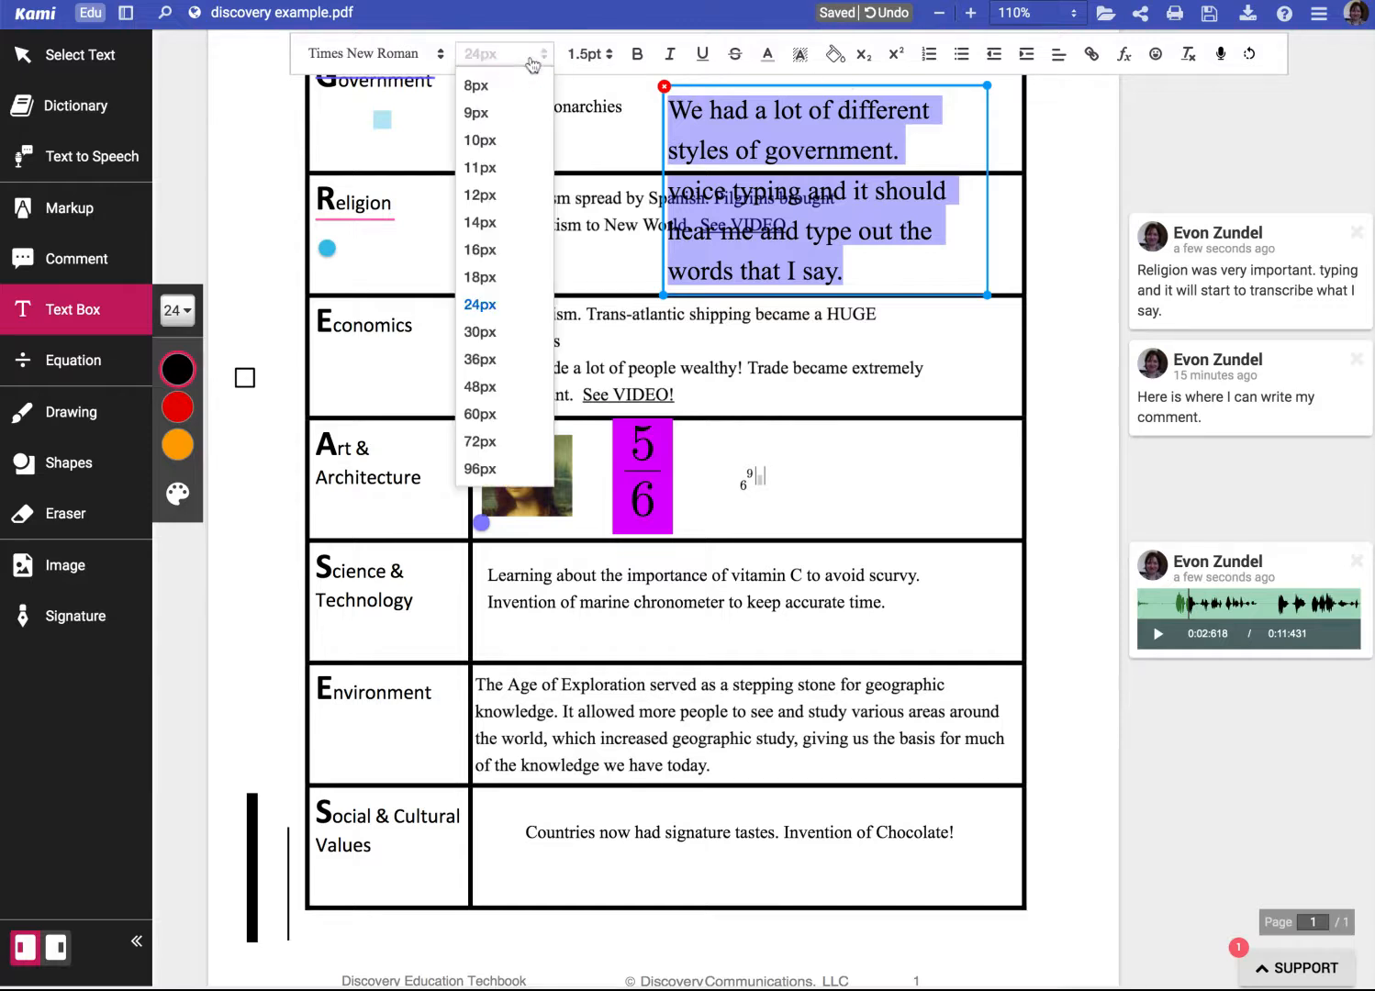
click(505, 171)
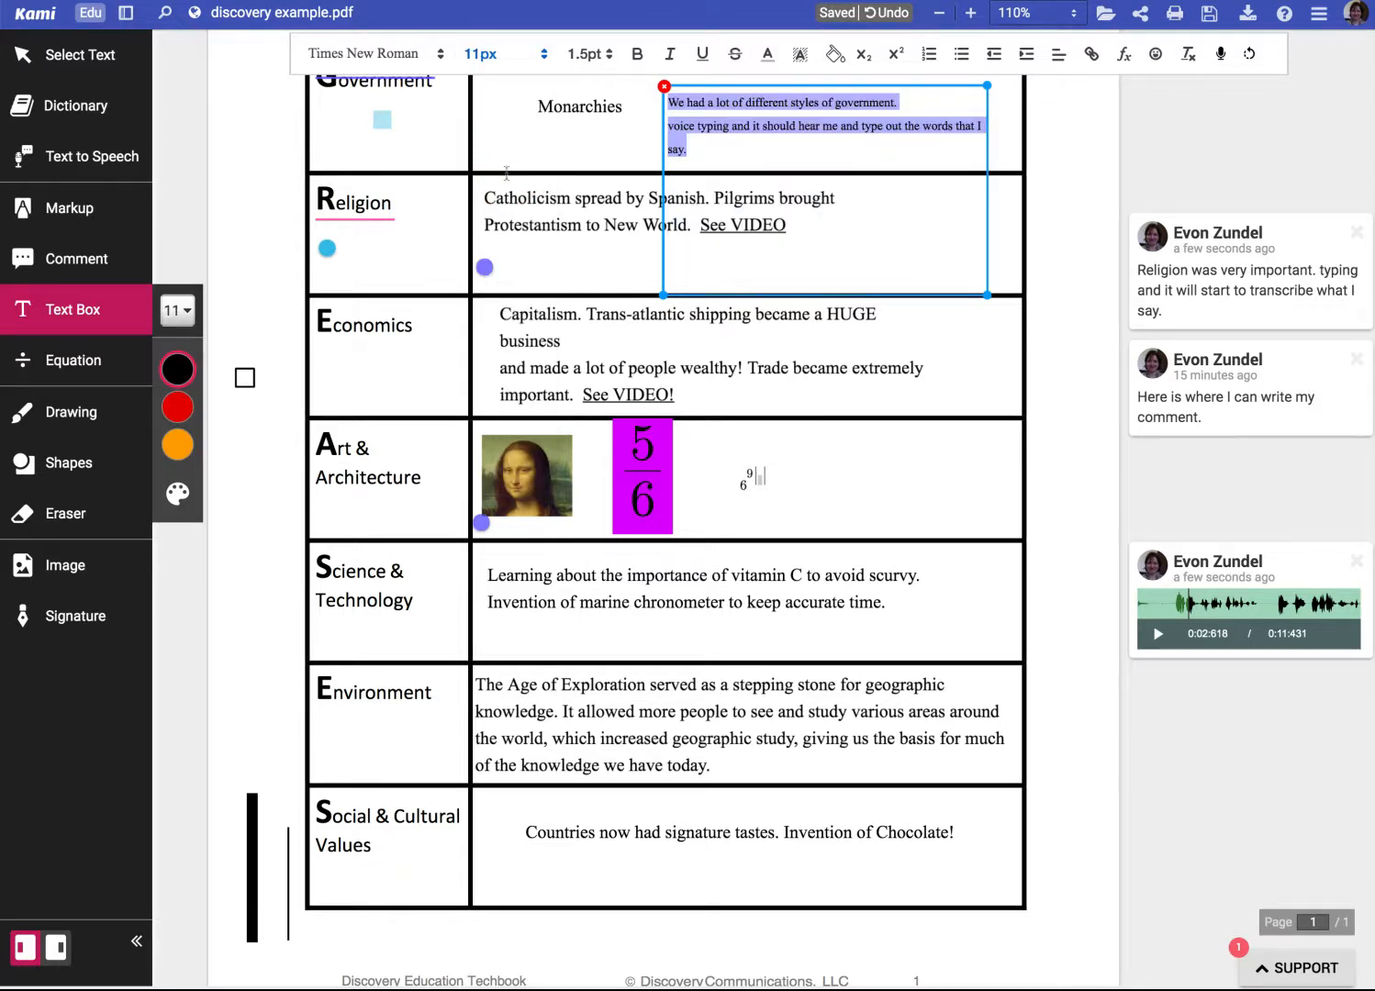
click(569, 145)
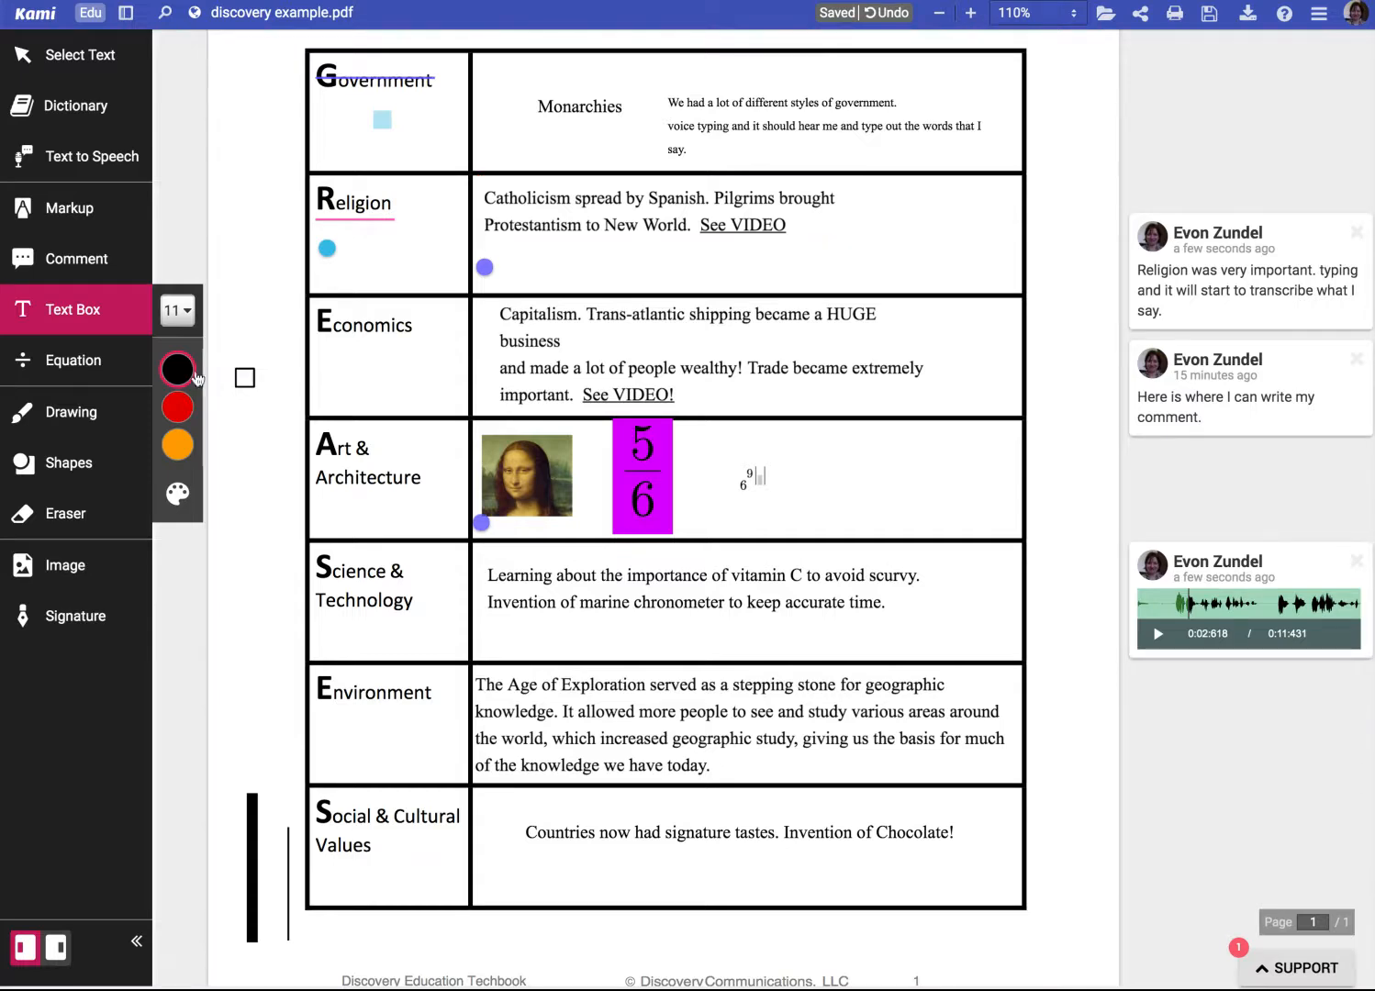
click(178, 311)
click(178, 310)
- Clear the equation symbol search and insert an equation of four beamed sixteenth-note symbols on the border between Science & Technology and Environment
click(98, 362)
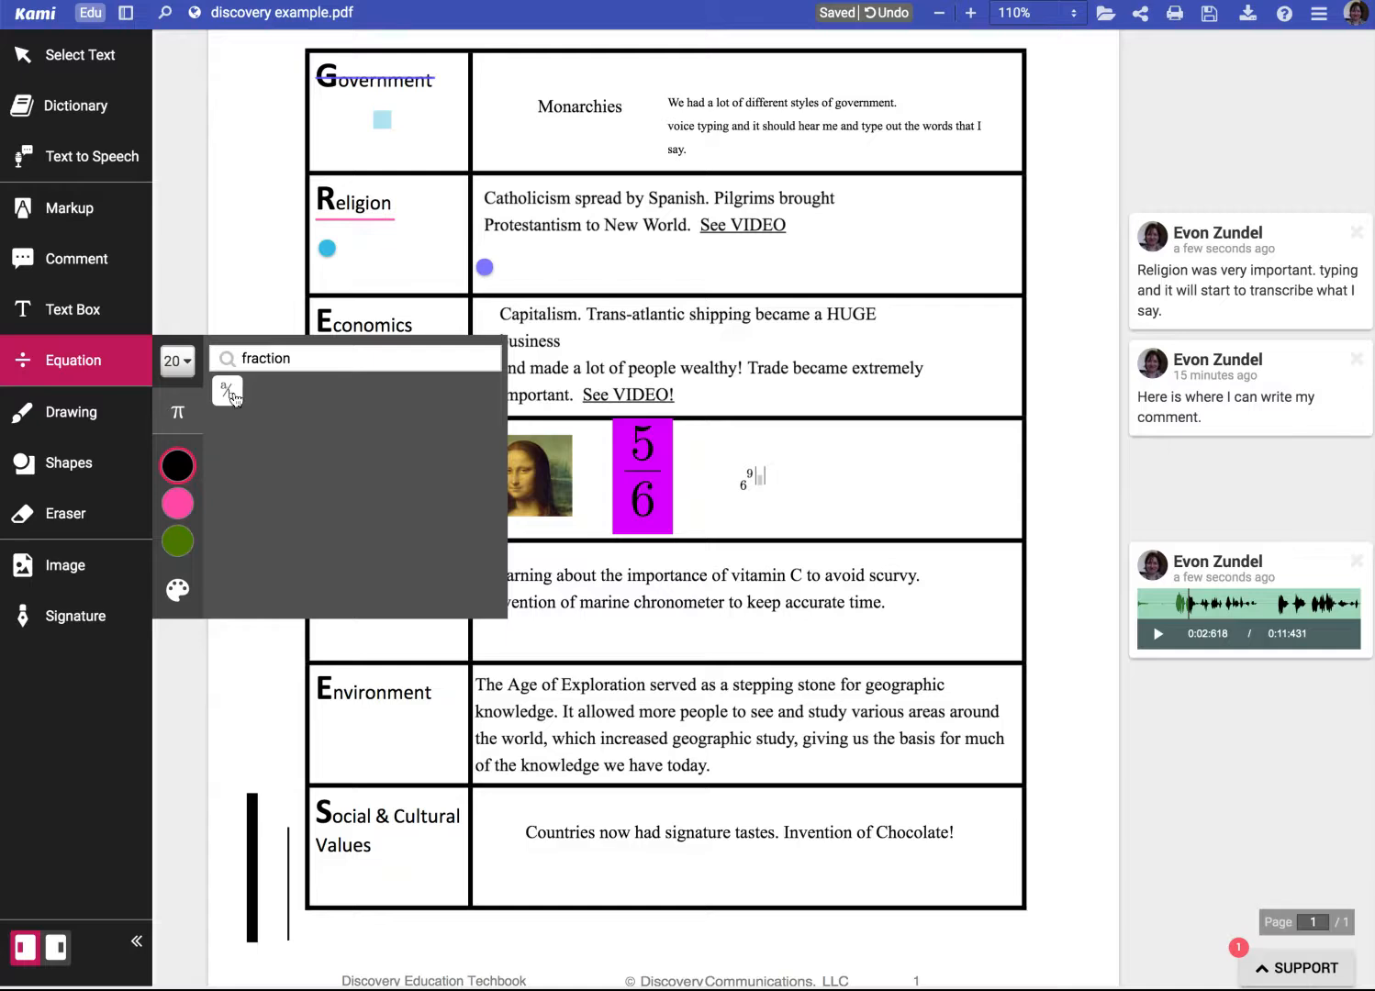
double_click(265, 359)
key(BackSpace)
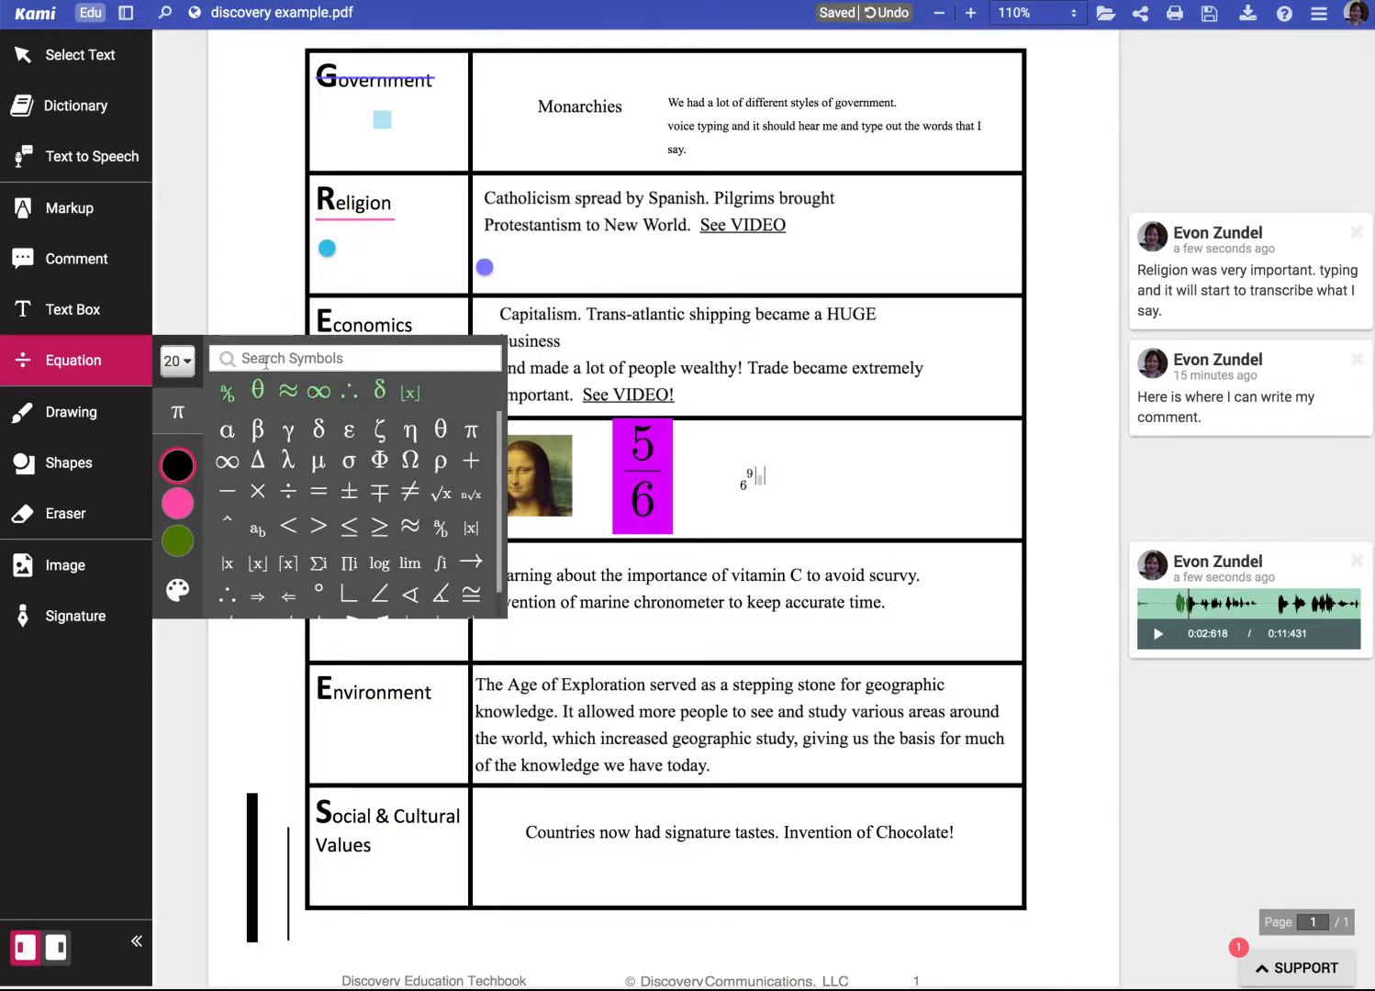
scroll(289, 496, down, 1)
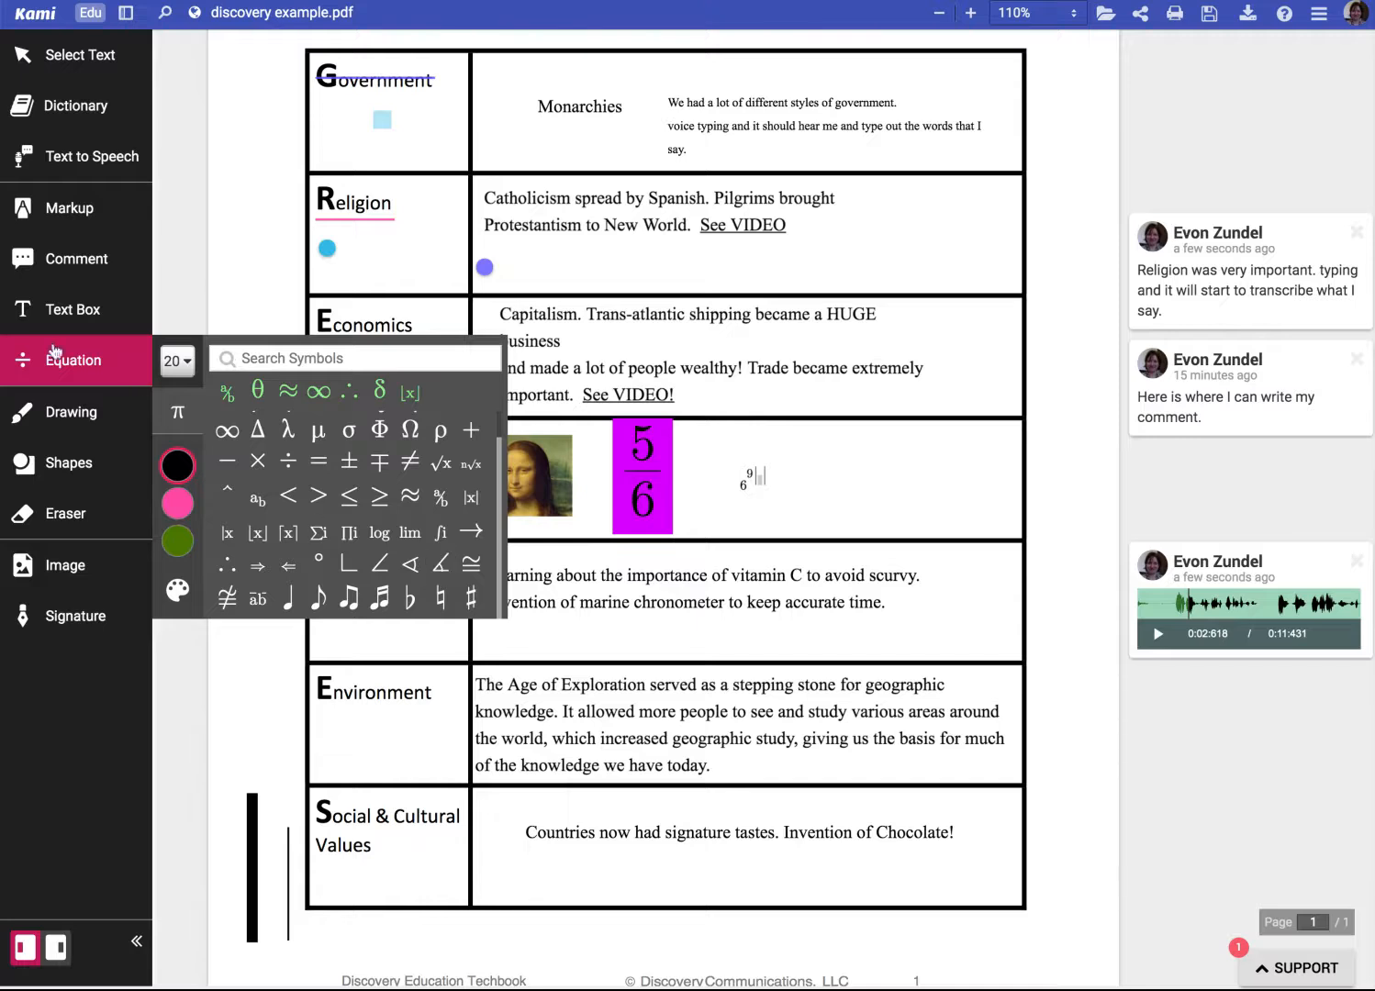
click(599, 642)
click(606, 650)
click(384, 598)
click(383, 598)
click(384, 598)
click(384, 599)
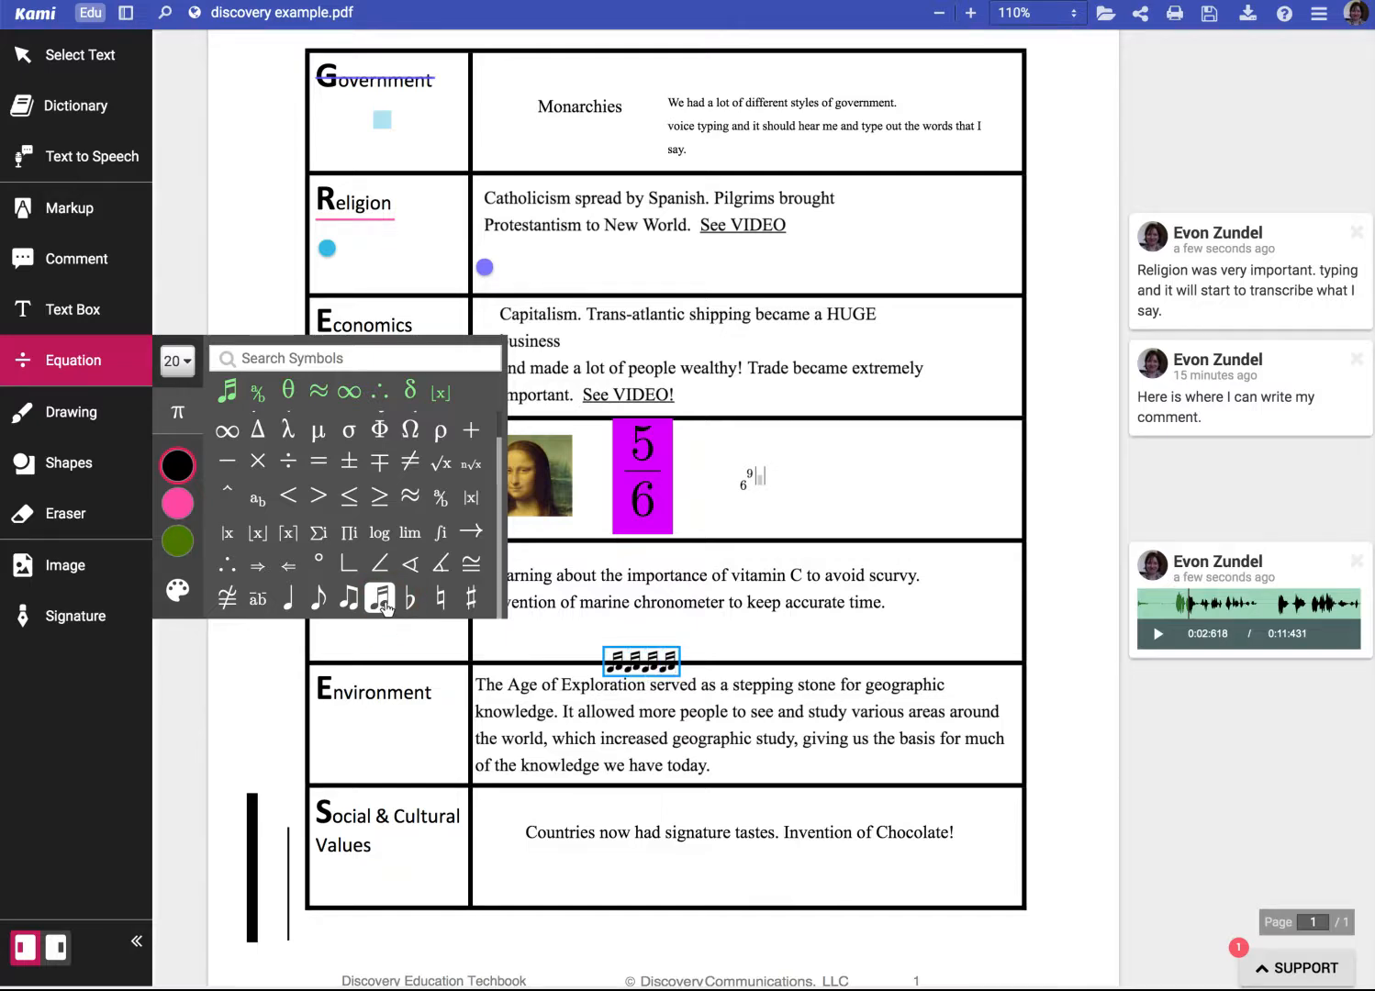
- Draw a blue freehand scribble with line thickness 2 across the Religion, Economics and Art & Architecture rows
click(93, 414)
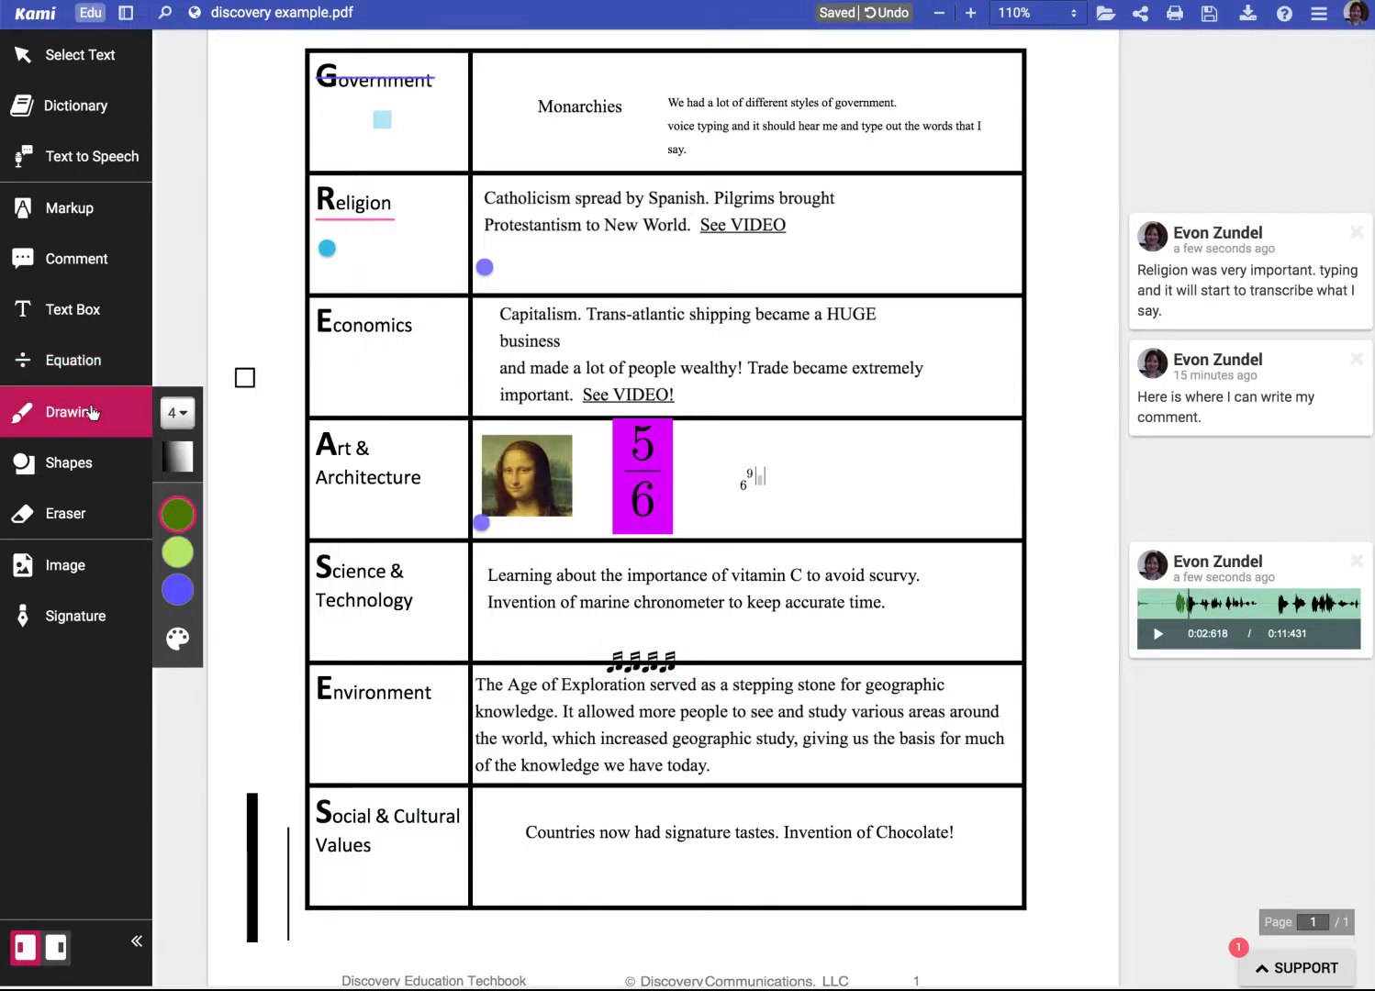
click(184, 420)
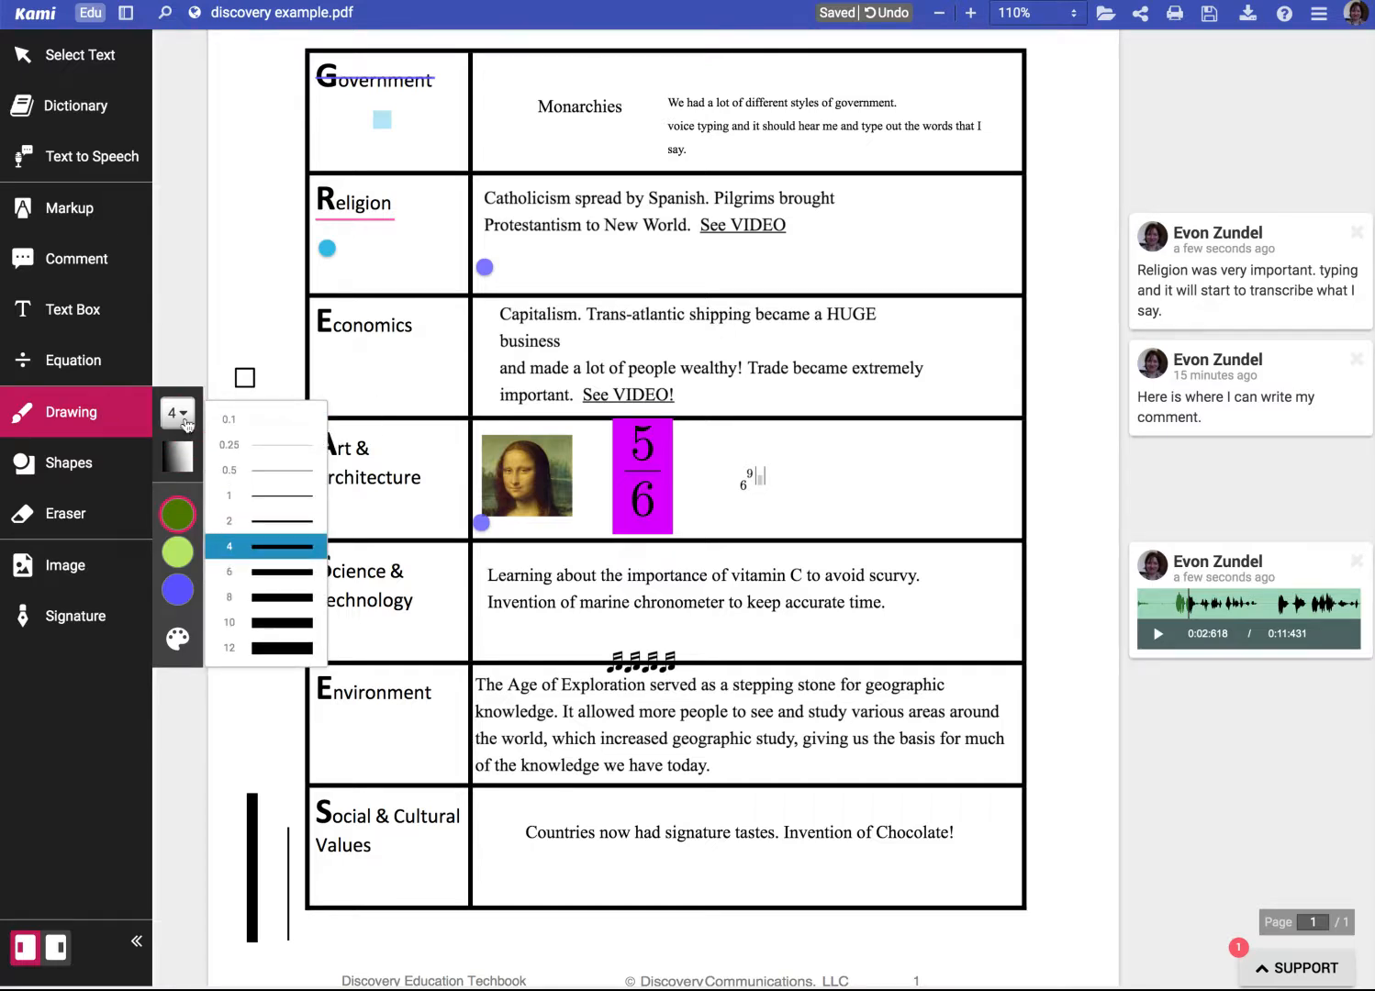
click(267, 520)
click(178, 590)
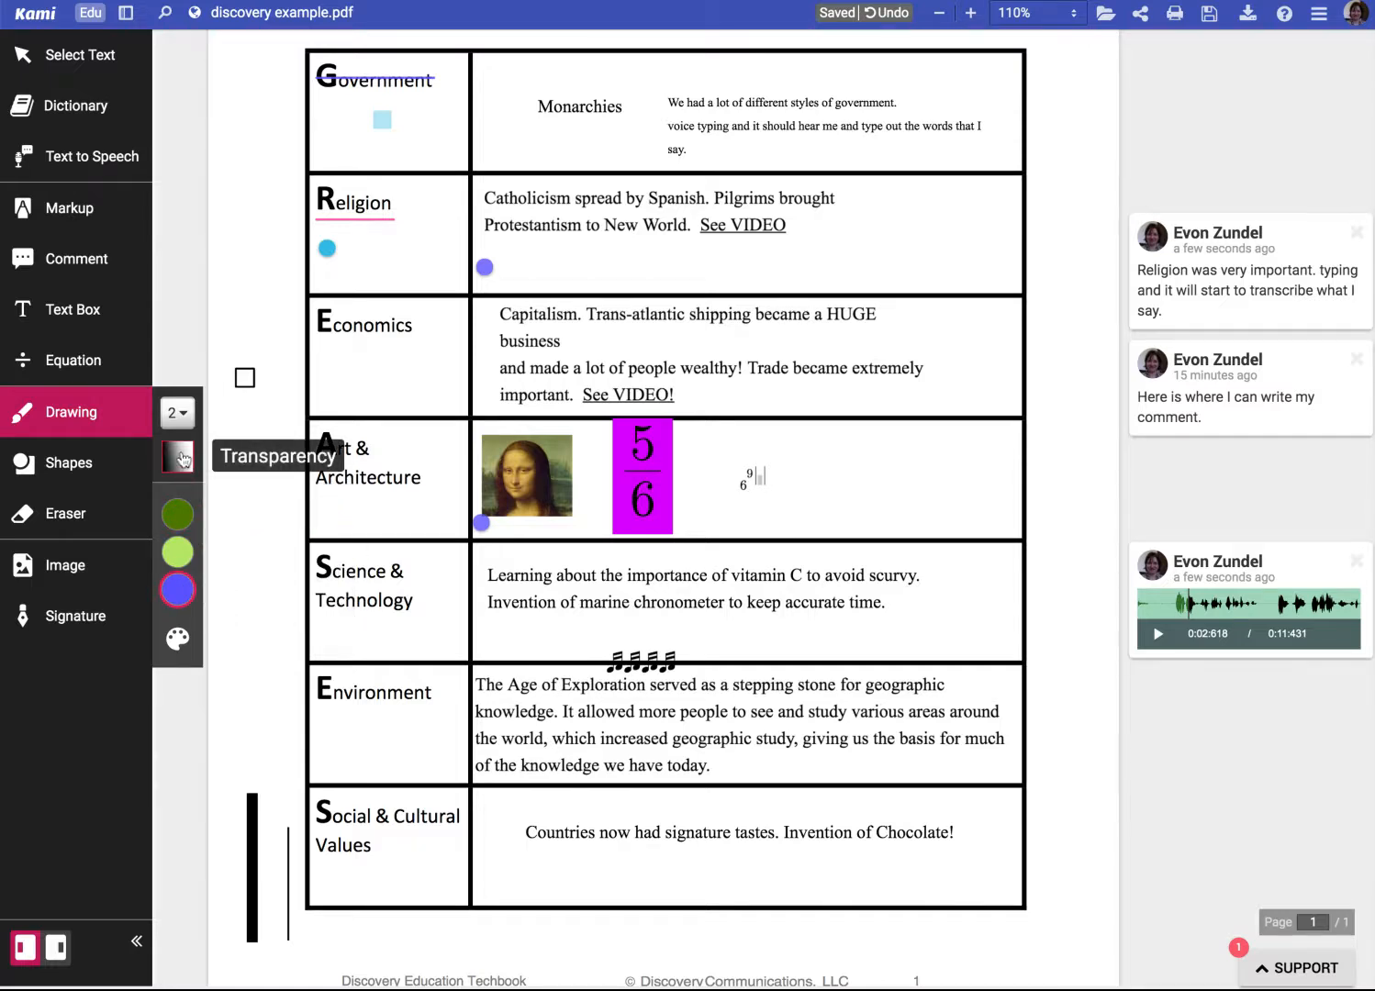
mouse_move(328, 358)
mouse_down()
mouse_move(432, 347)
mouse_move(429, 455)
mouse_move(553, 520)
mouse_move(519, 493)
mouse_move(514, 303)
mouse_move(599, 258)
mouse_up()
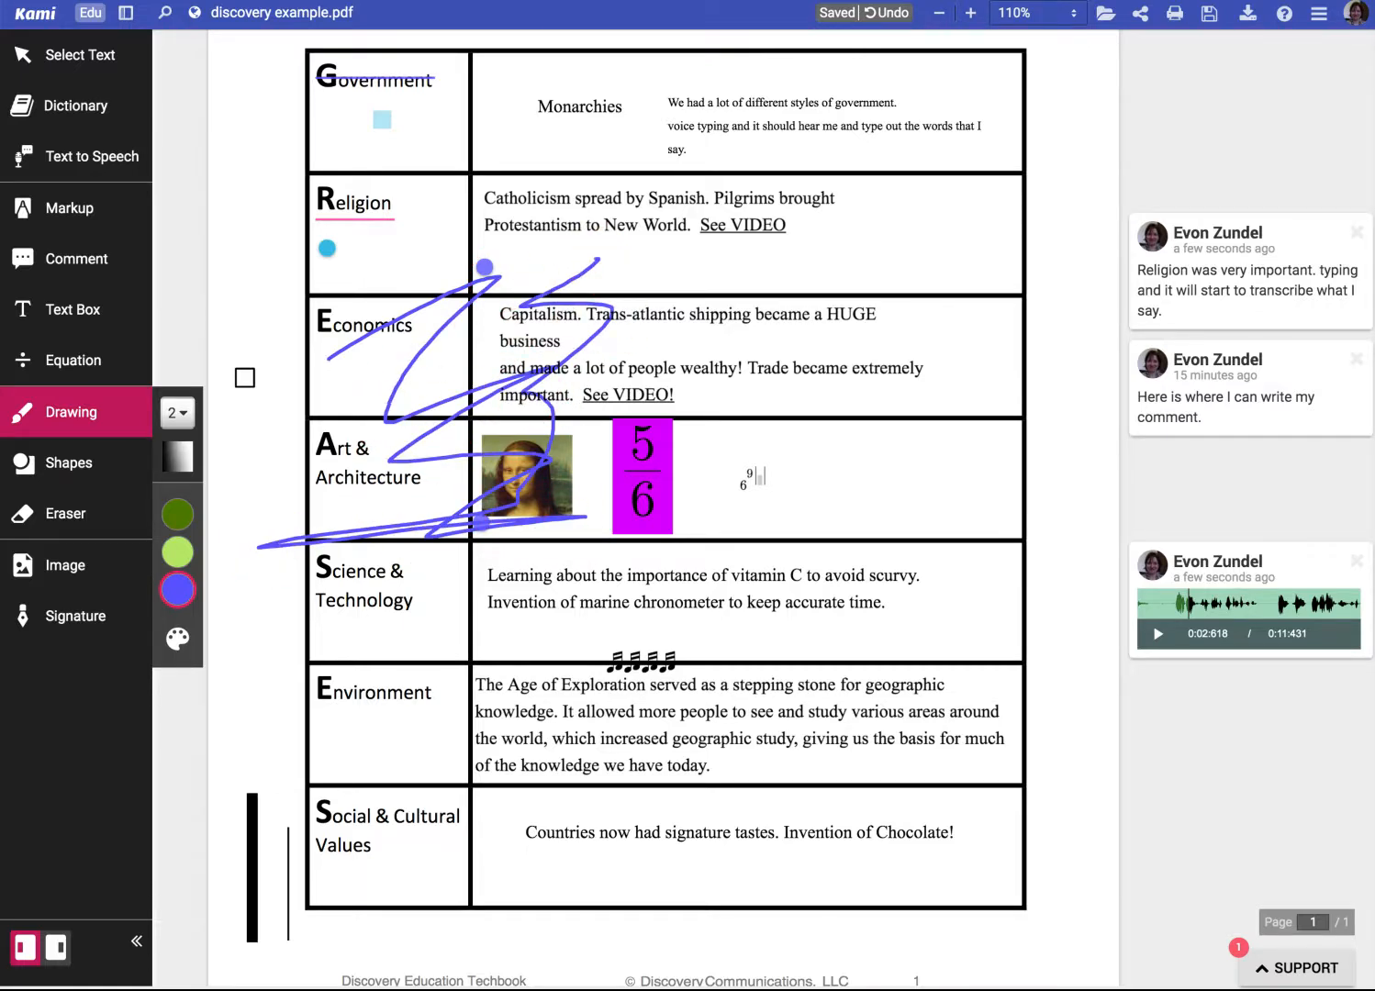
- Draw a filled black rectangle over the Religion heading cell and shift it slightly down and left to align with the cell
click(99, 464)
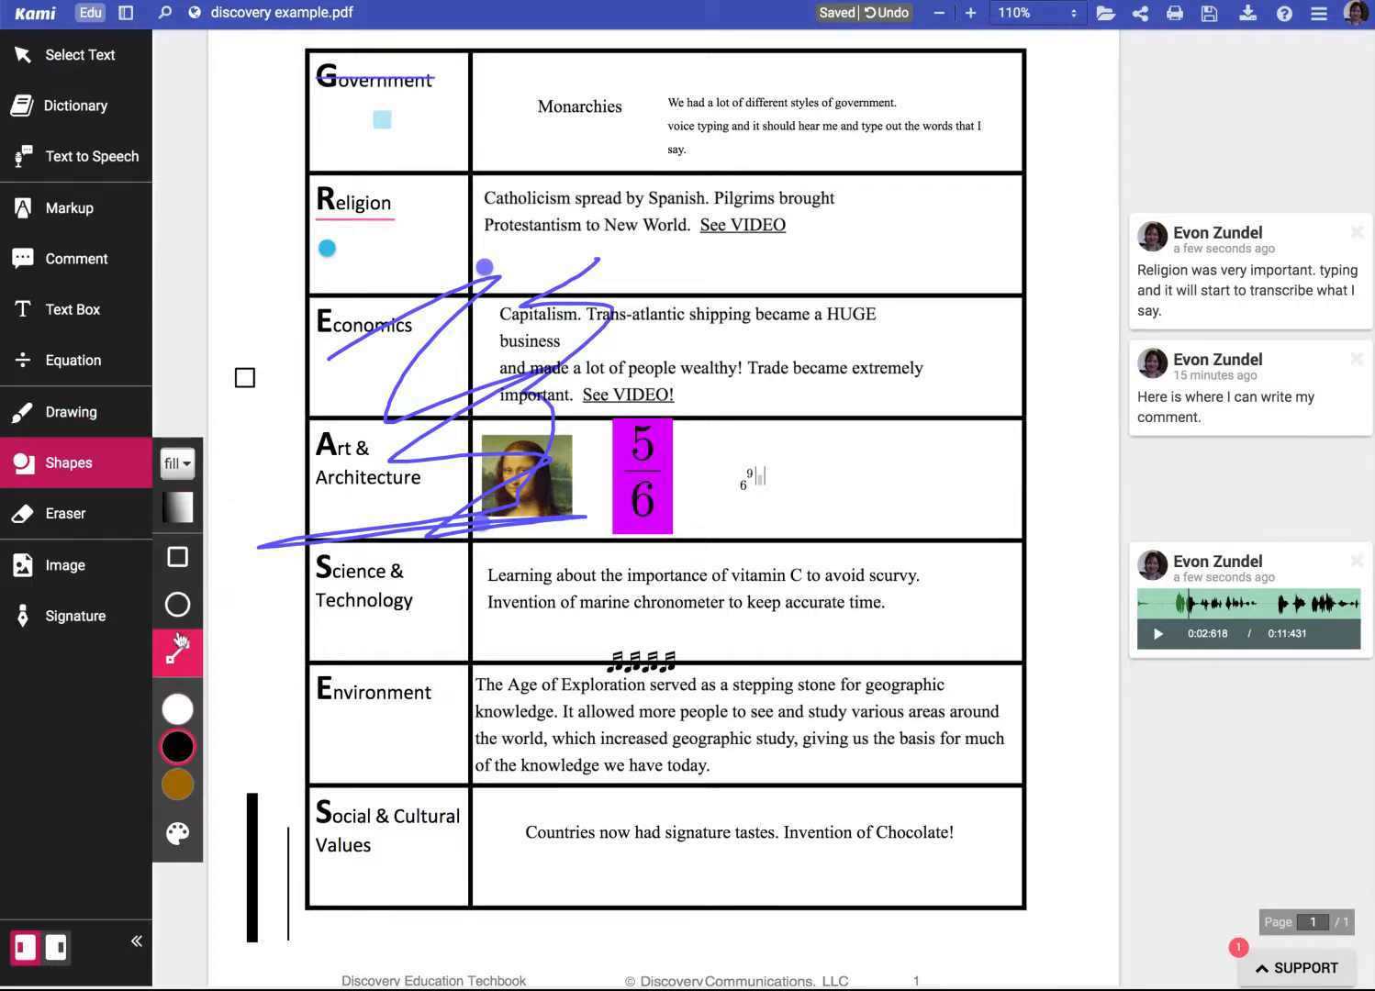
click(181, 464)
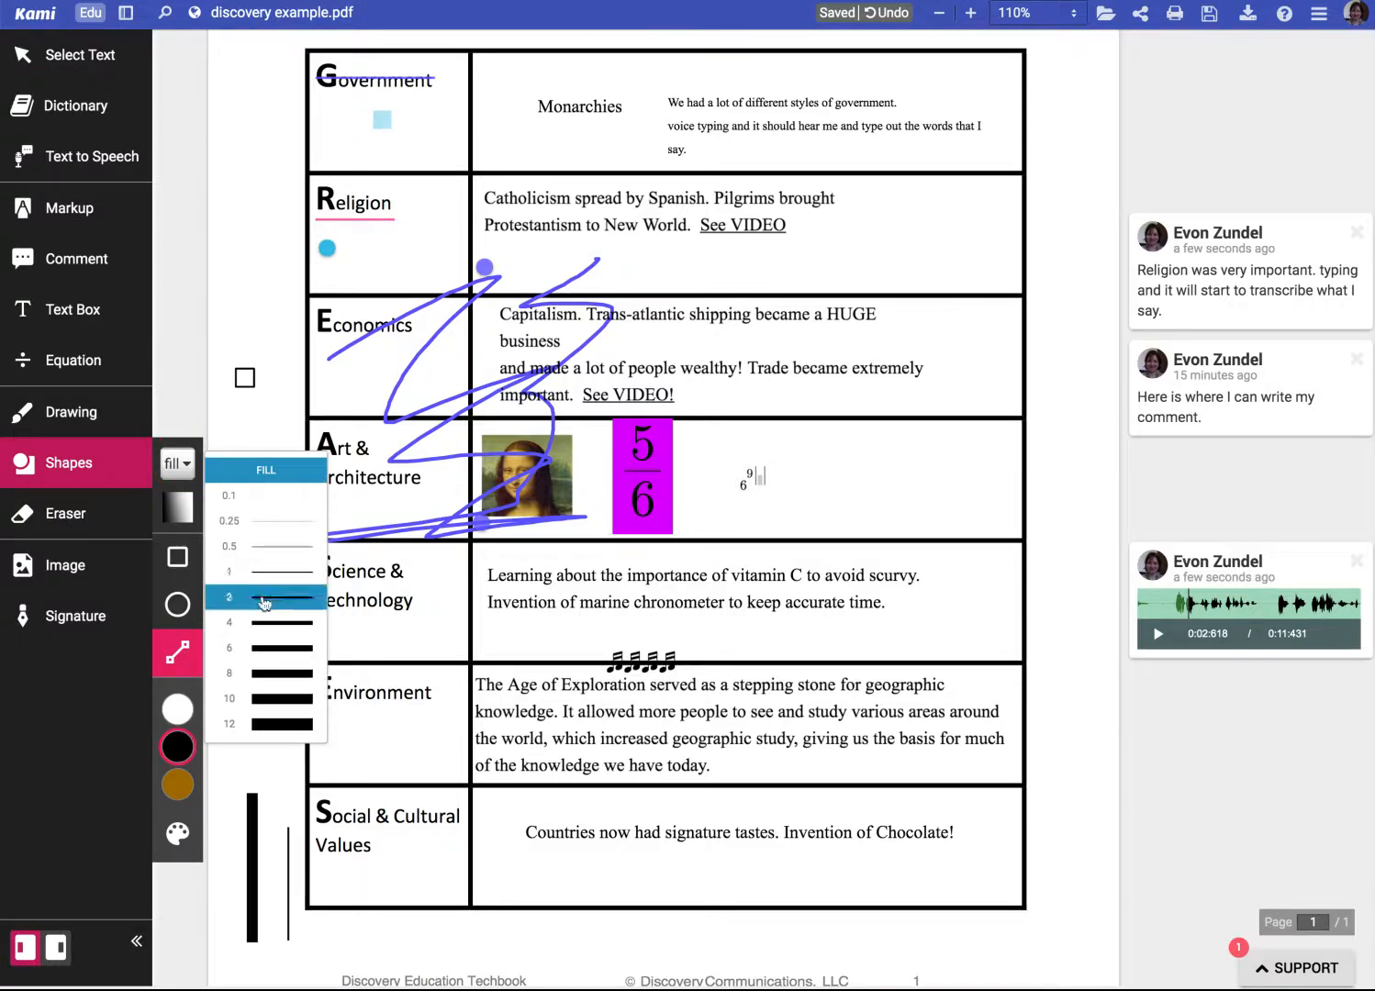
click(170, 465)
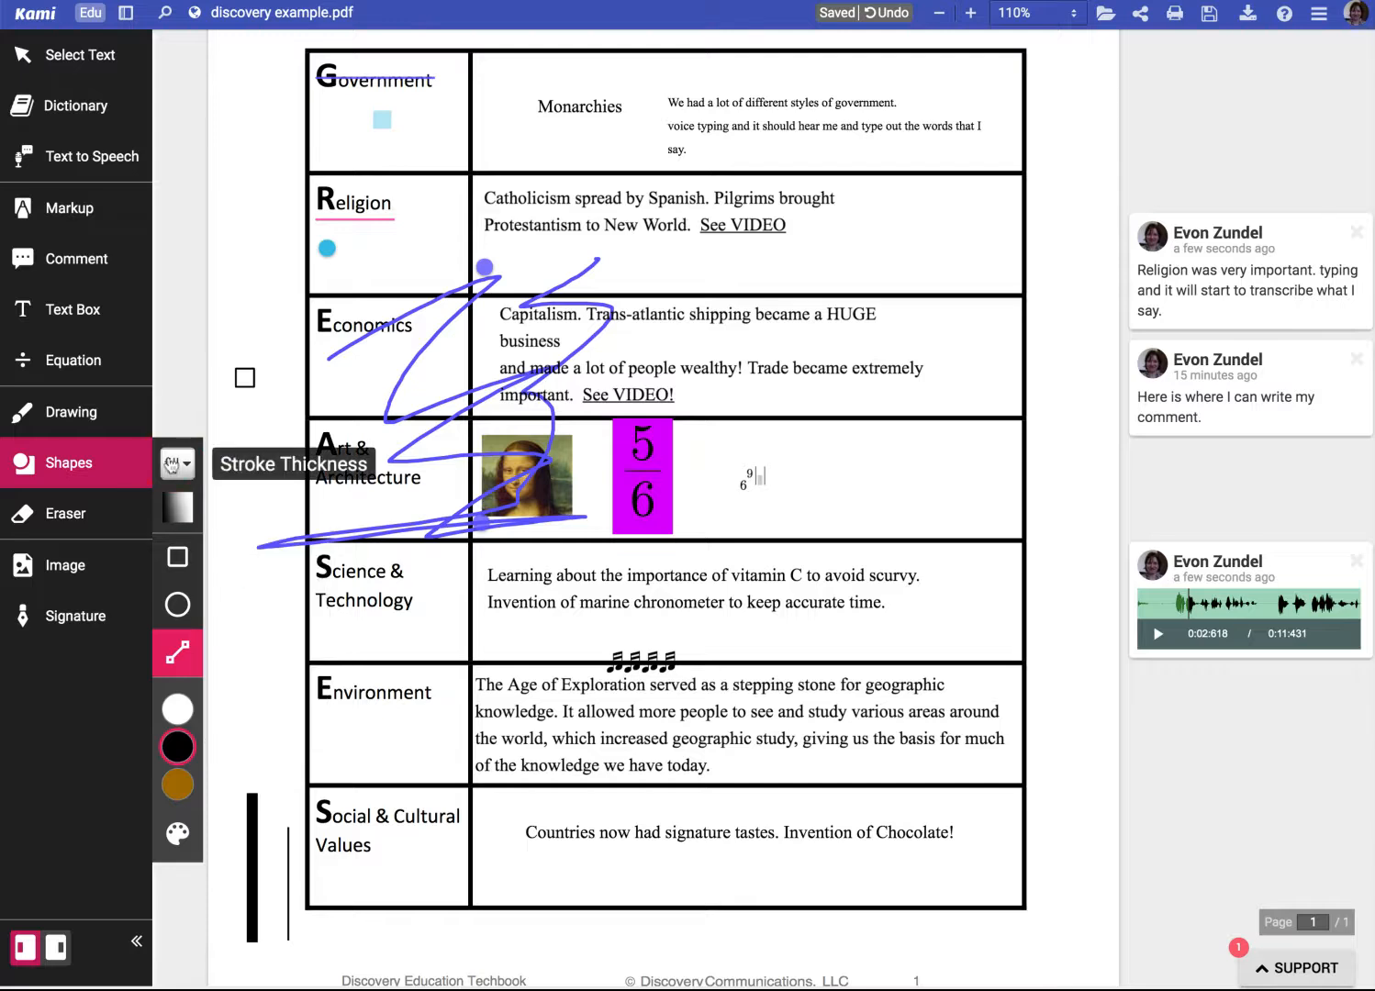
click(179, 558)
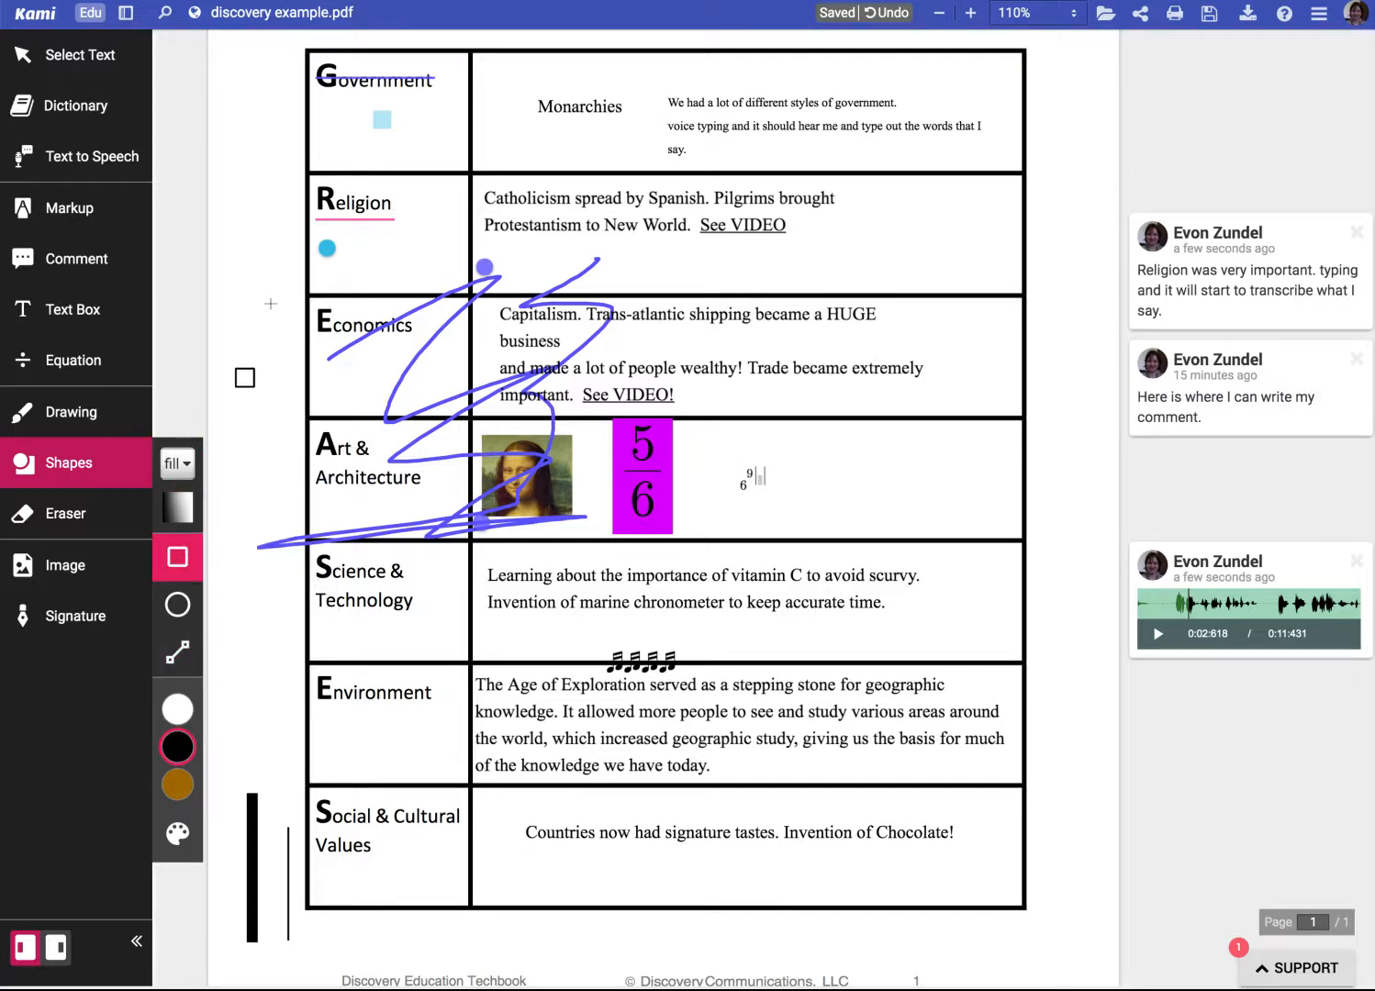
drag(286, 167, 477, 295)
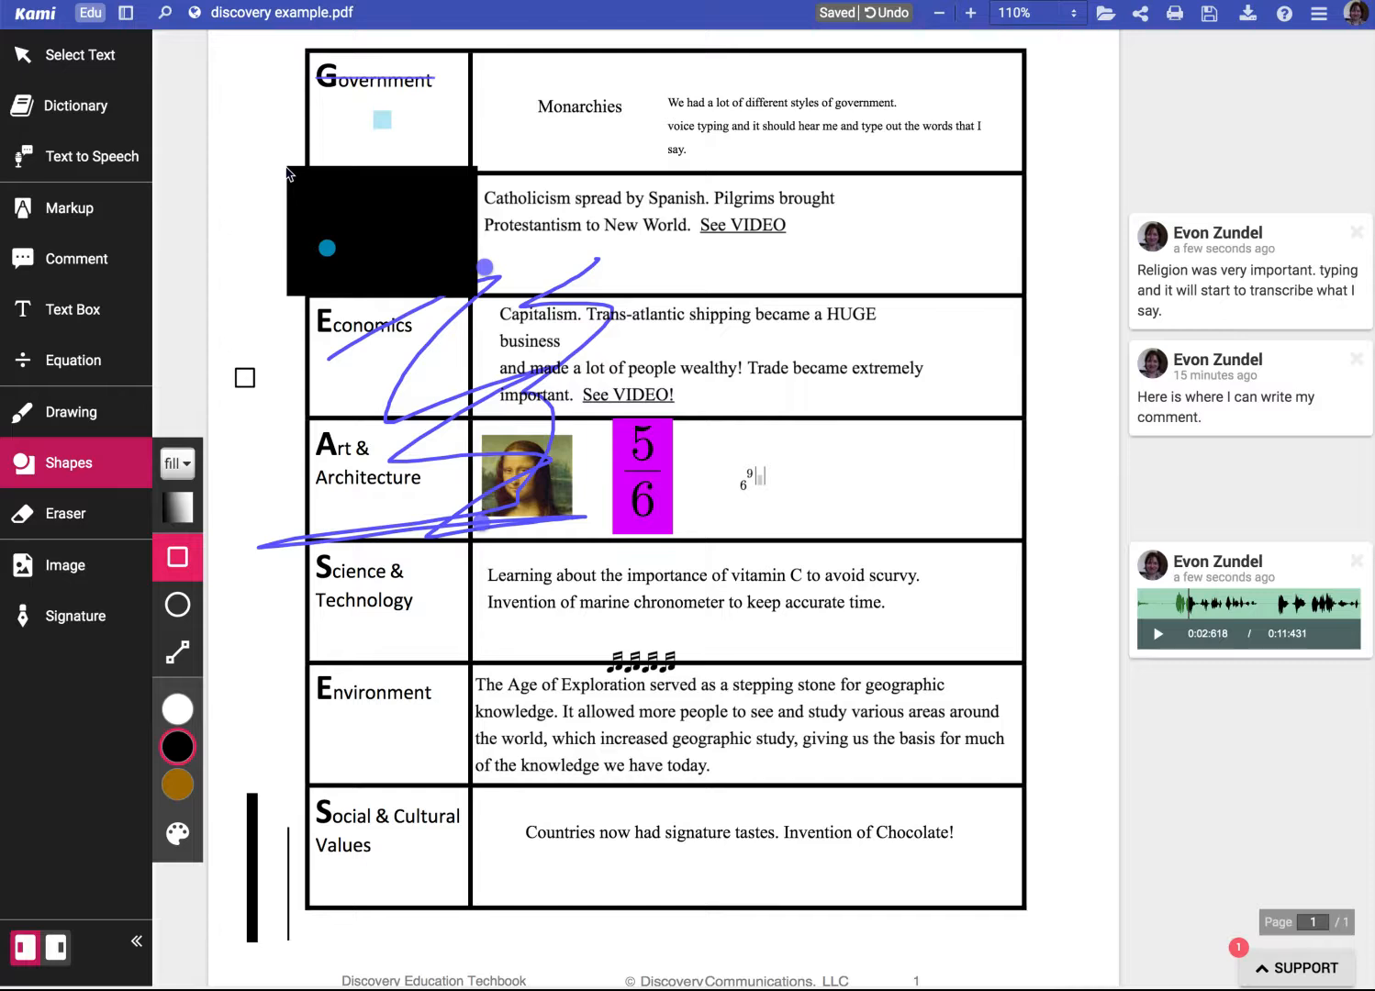
click(92, 57)
click(375, 197)
mouse_move(378, 212)
mouse_down()
mouse_move(580, 135)
mouse_move(409, 212)
mouse_move(375, 212)
mouse_move(552, 109)
mouse_move(378, 213)
mouse_up()
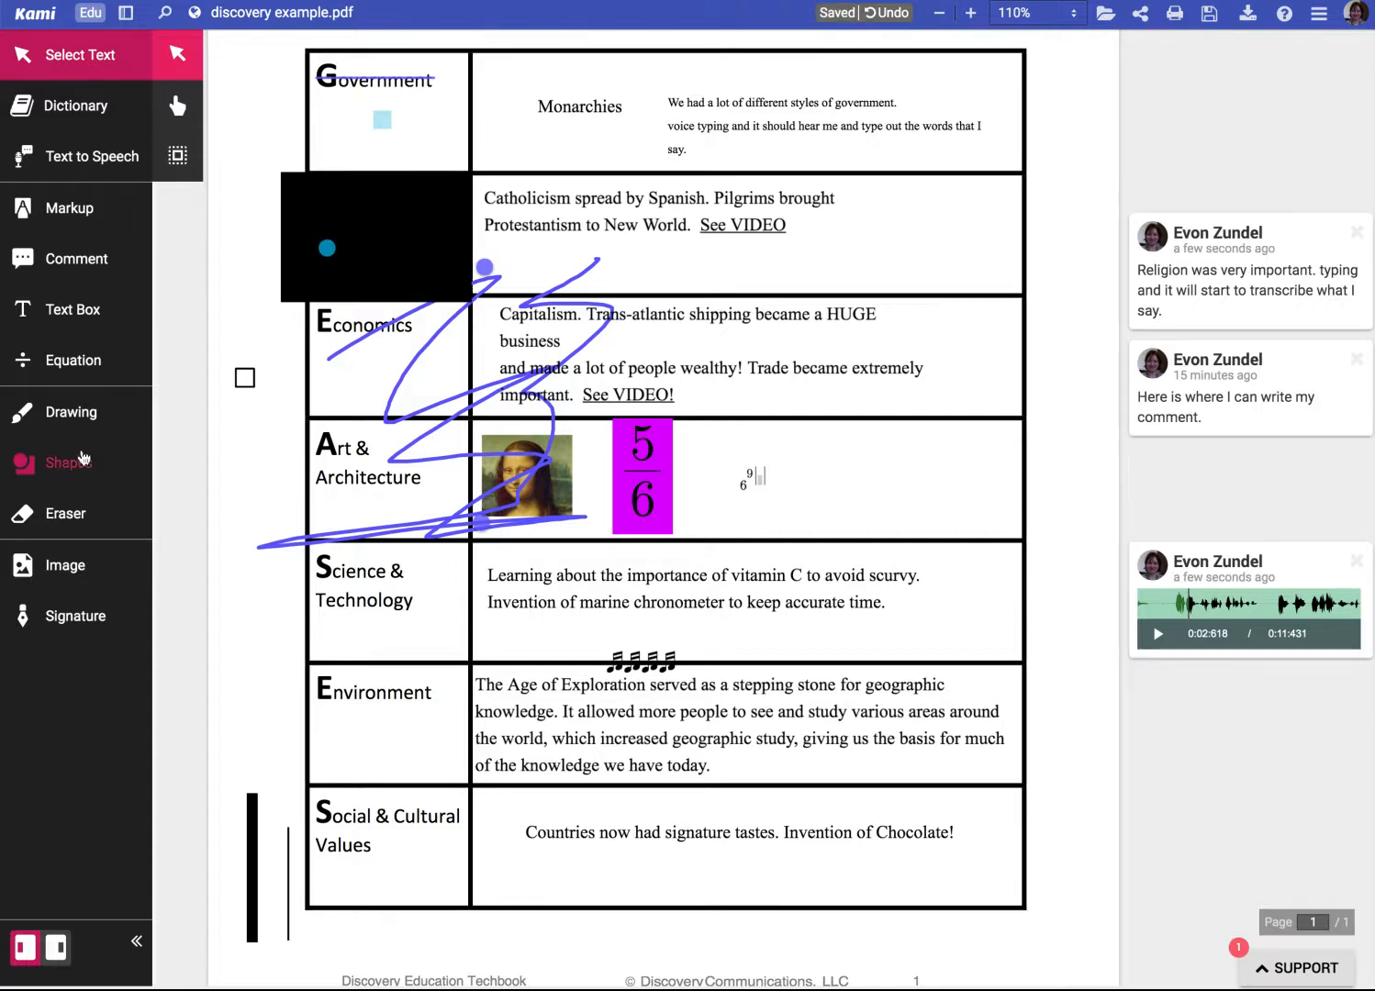
- Draw a thick black diagonal line from beside the Environment heading down across the Social & Cultural Values heading
click(83, 458)
click(179, 663)
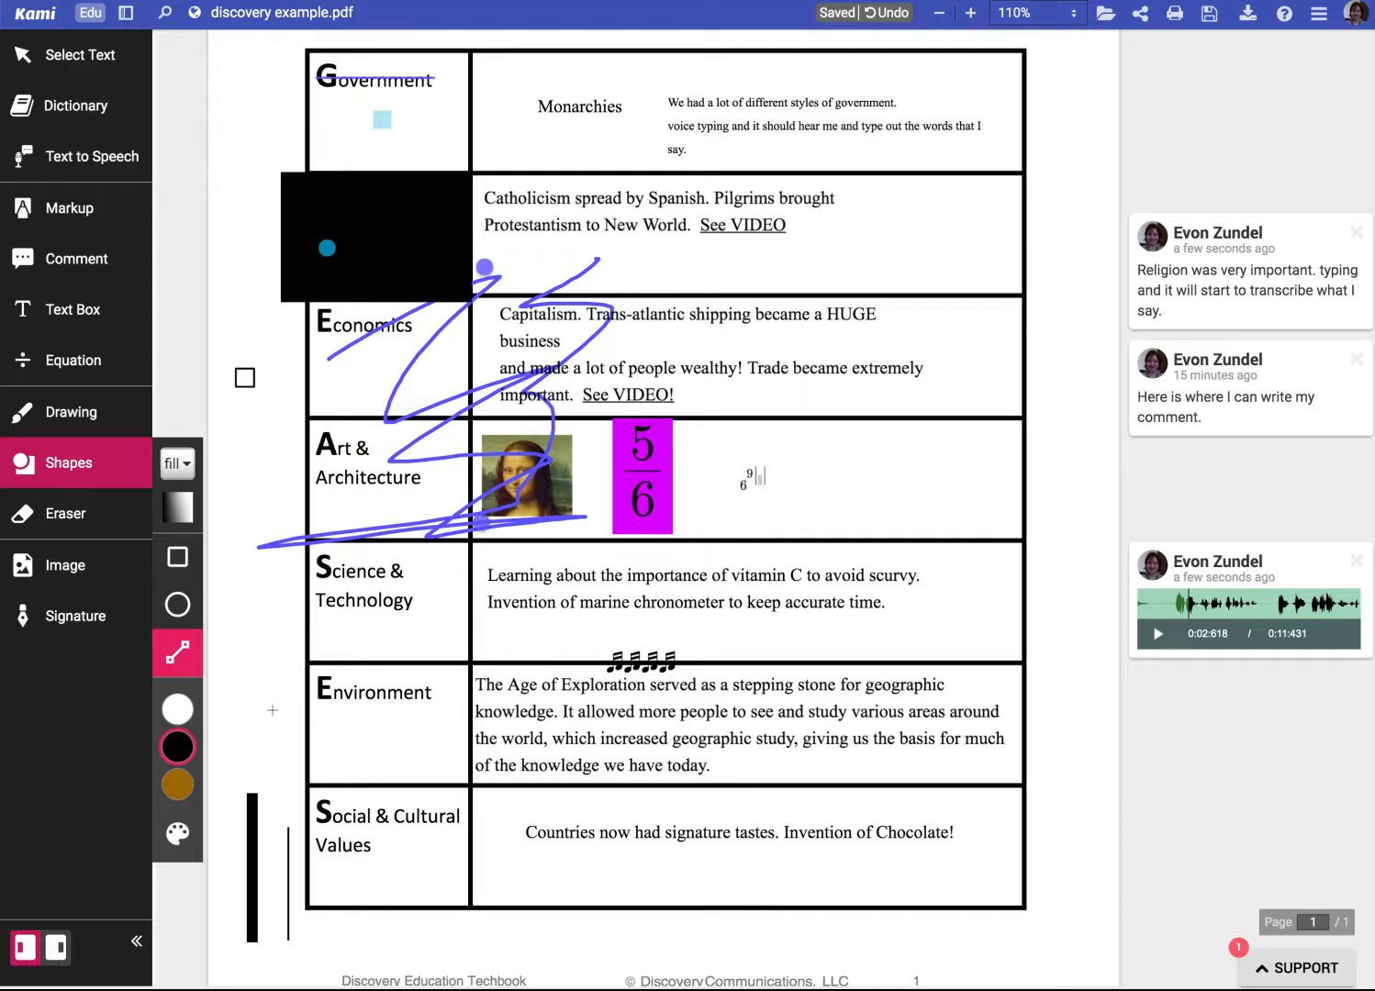
mouse_move(272, 710)
mouse_down()
mouse_move(428, 854)
mouse_move(463, 789)
mouse_move(424, 863)
mouse_move(346, 889)
mouse_move(495, 806)
mouse_move(346, 889)
mouse_move(274, 719)
mouse_up()
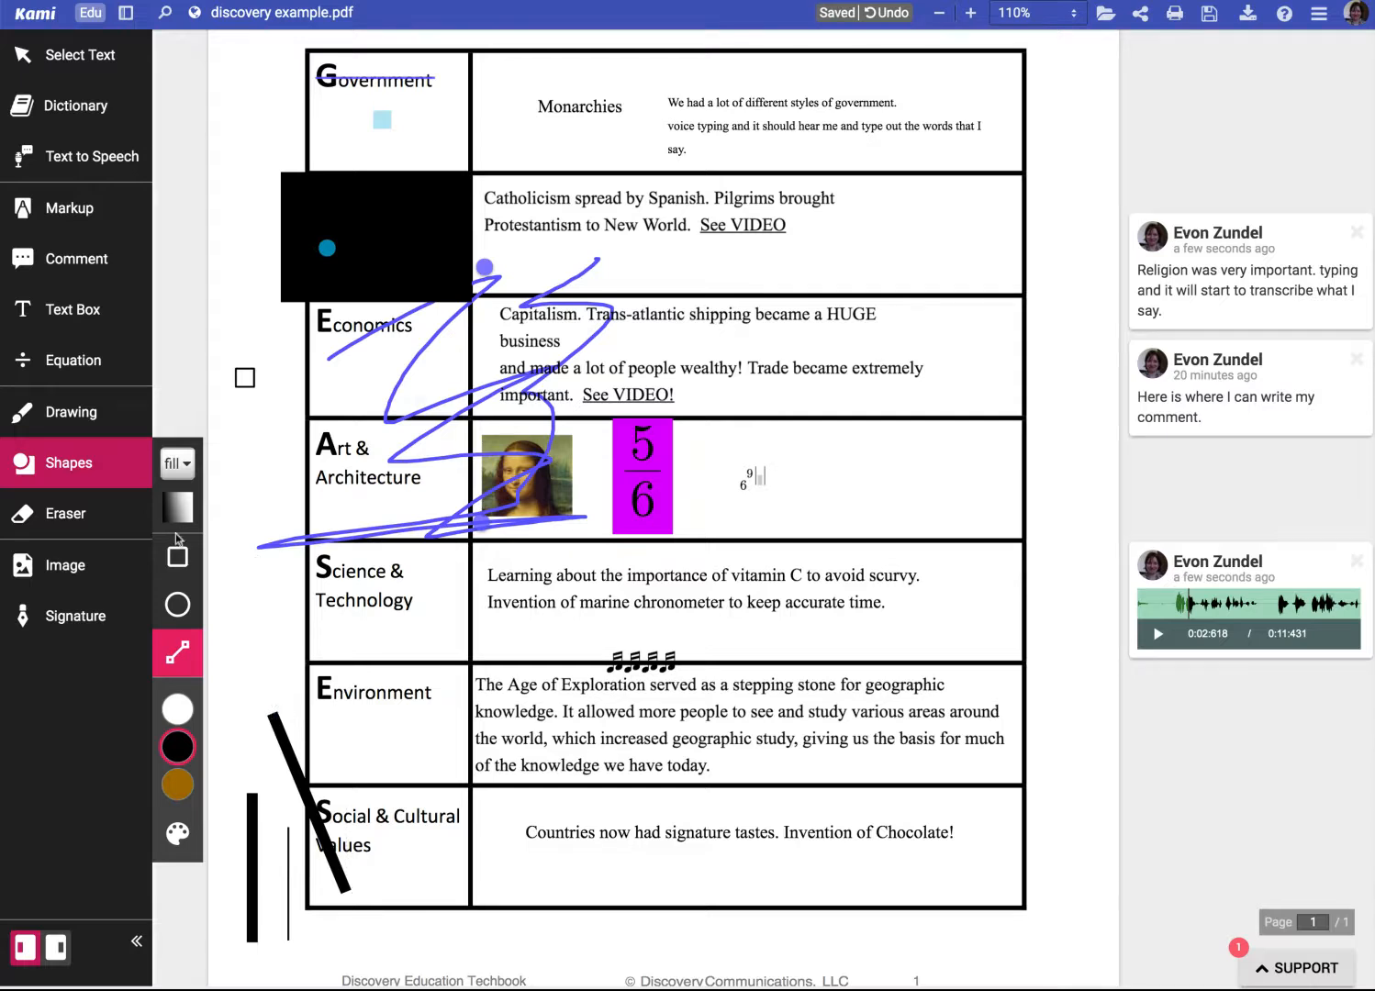
- Erase the blue scribble, the black Religion rectangle and the black lines around Social & Cultural Values with the Drawings and Shapes eraser
click(101, 516)
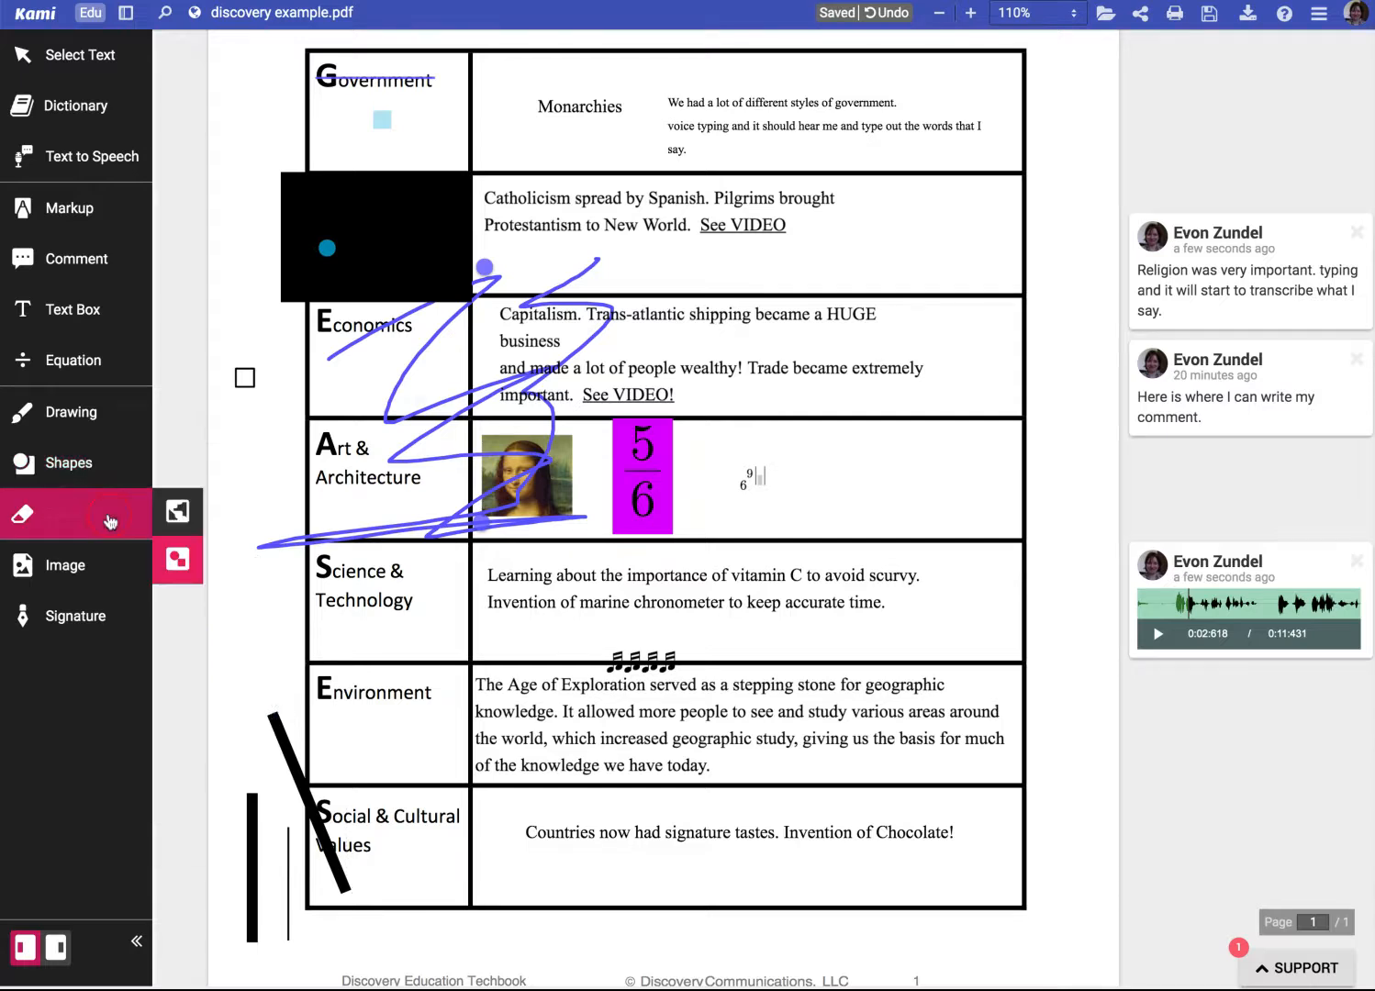
click(179, 513)
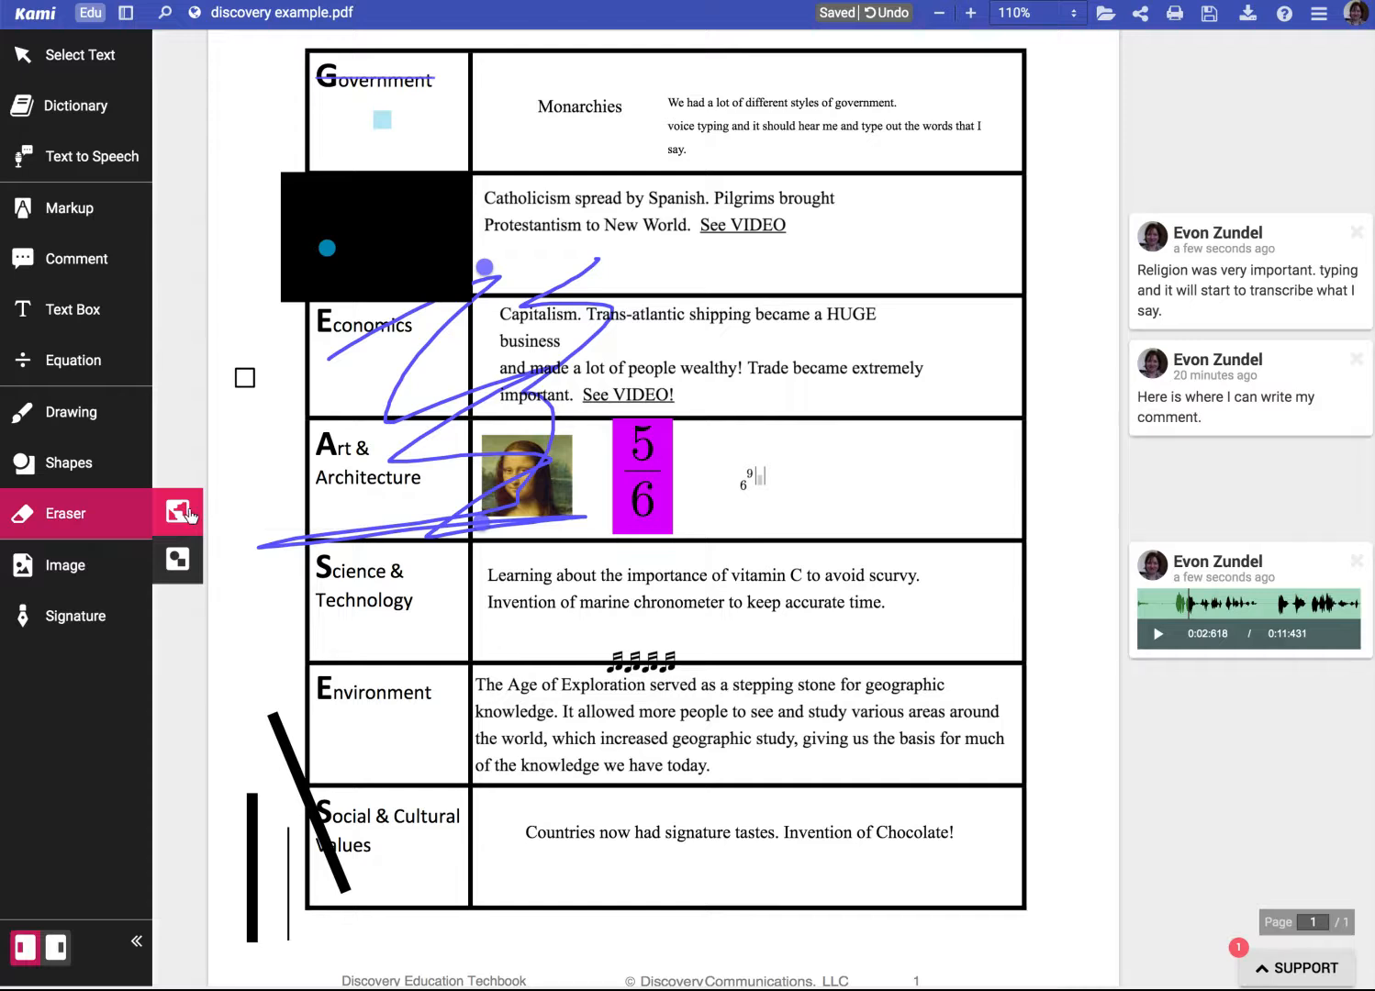
click(187, 568)
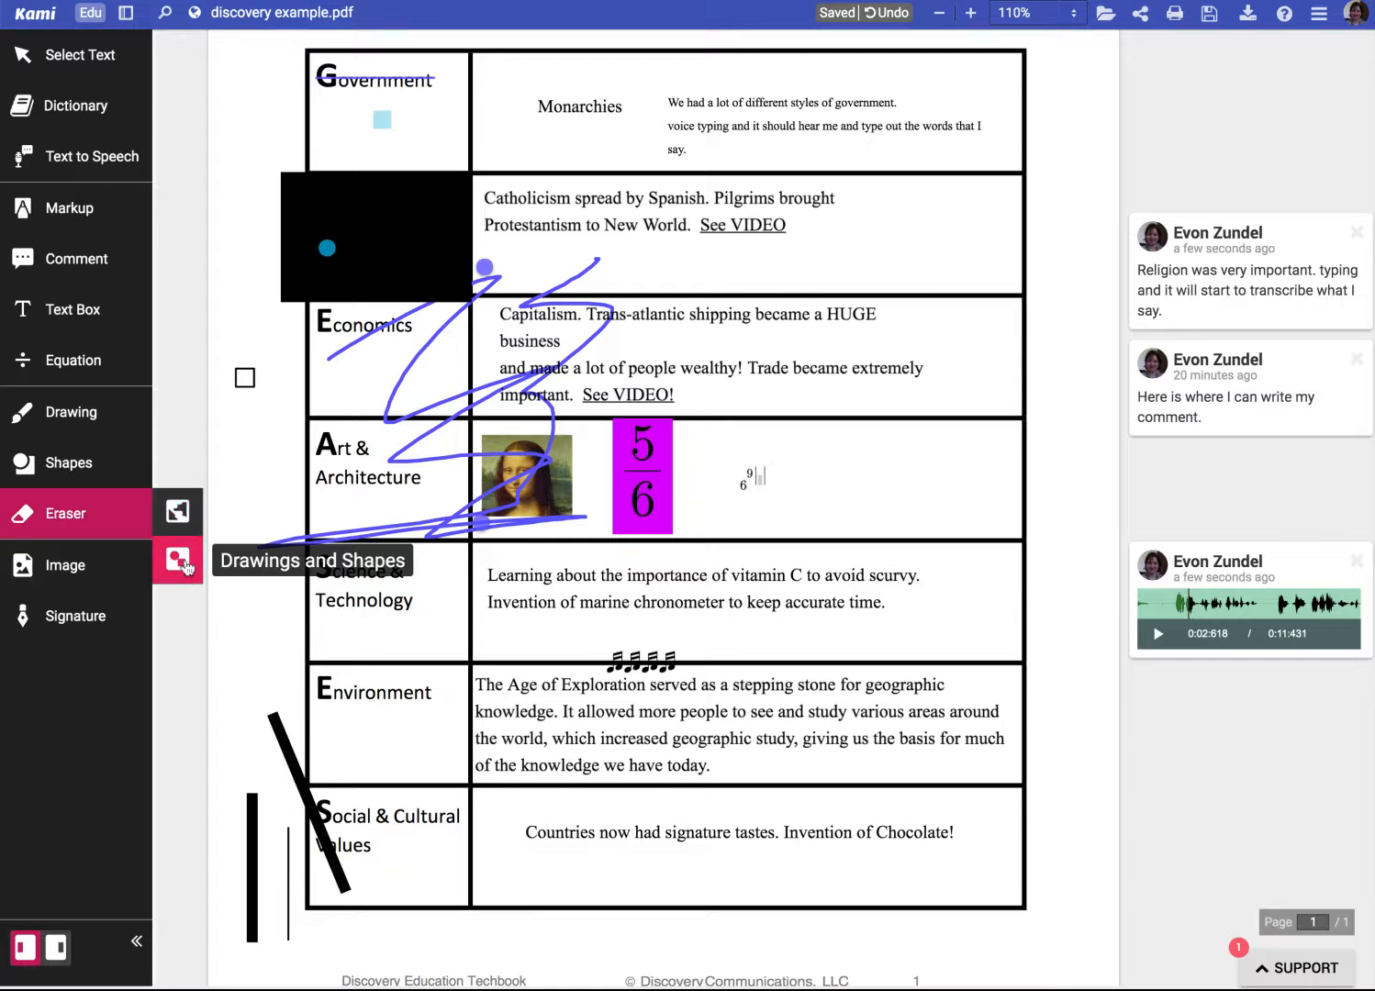
click(436, 453)
click(413, 243)
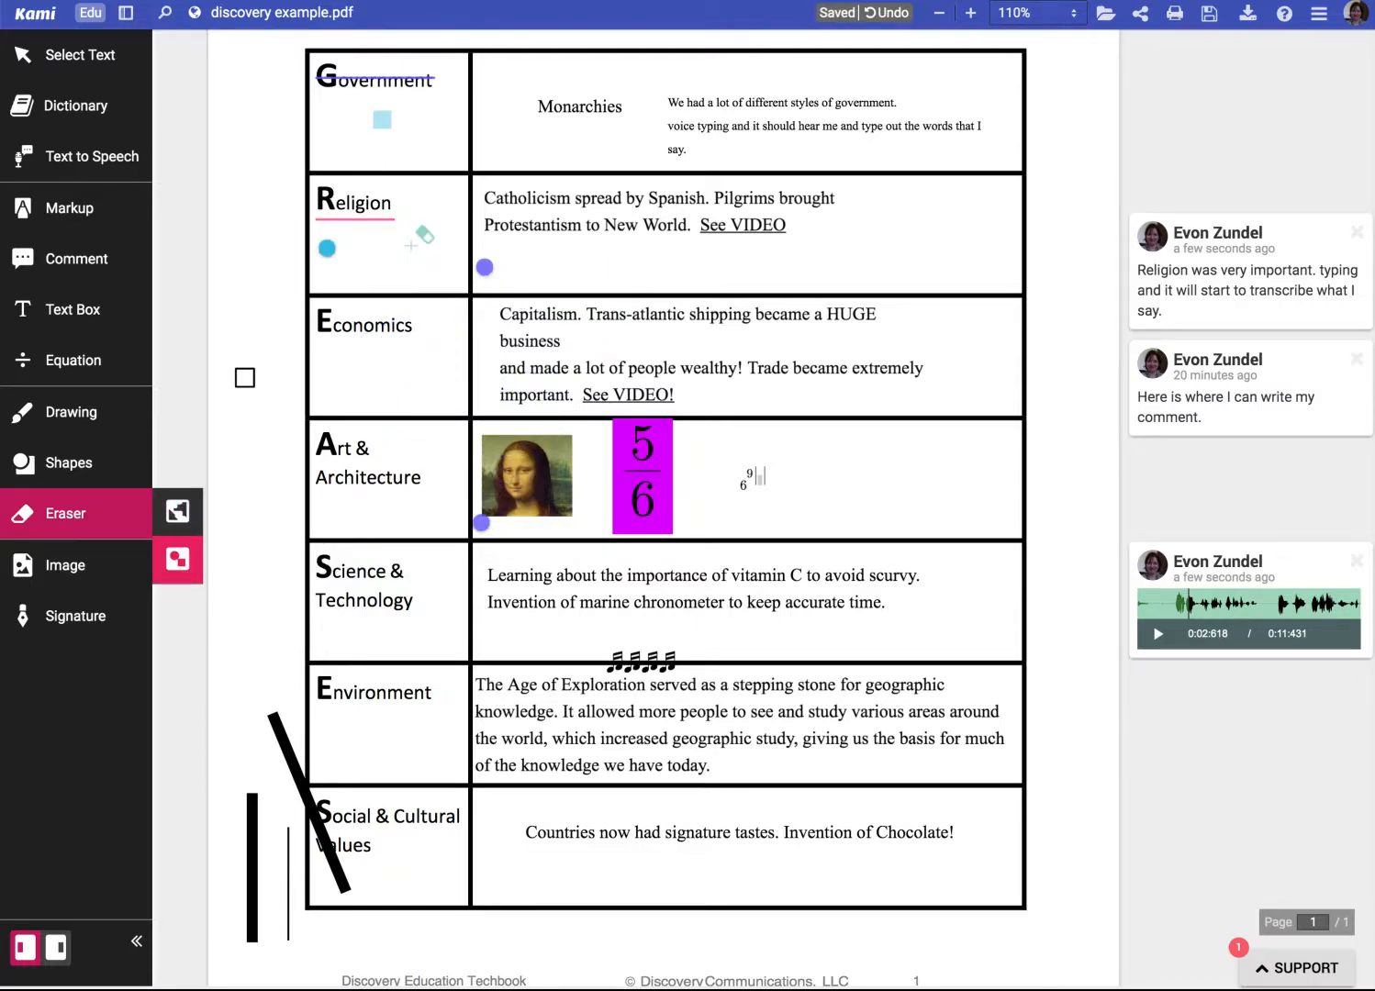
click(286, 761)
drag(333, 728, 219, 833)
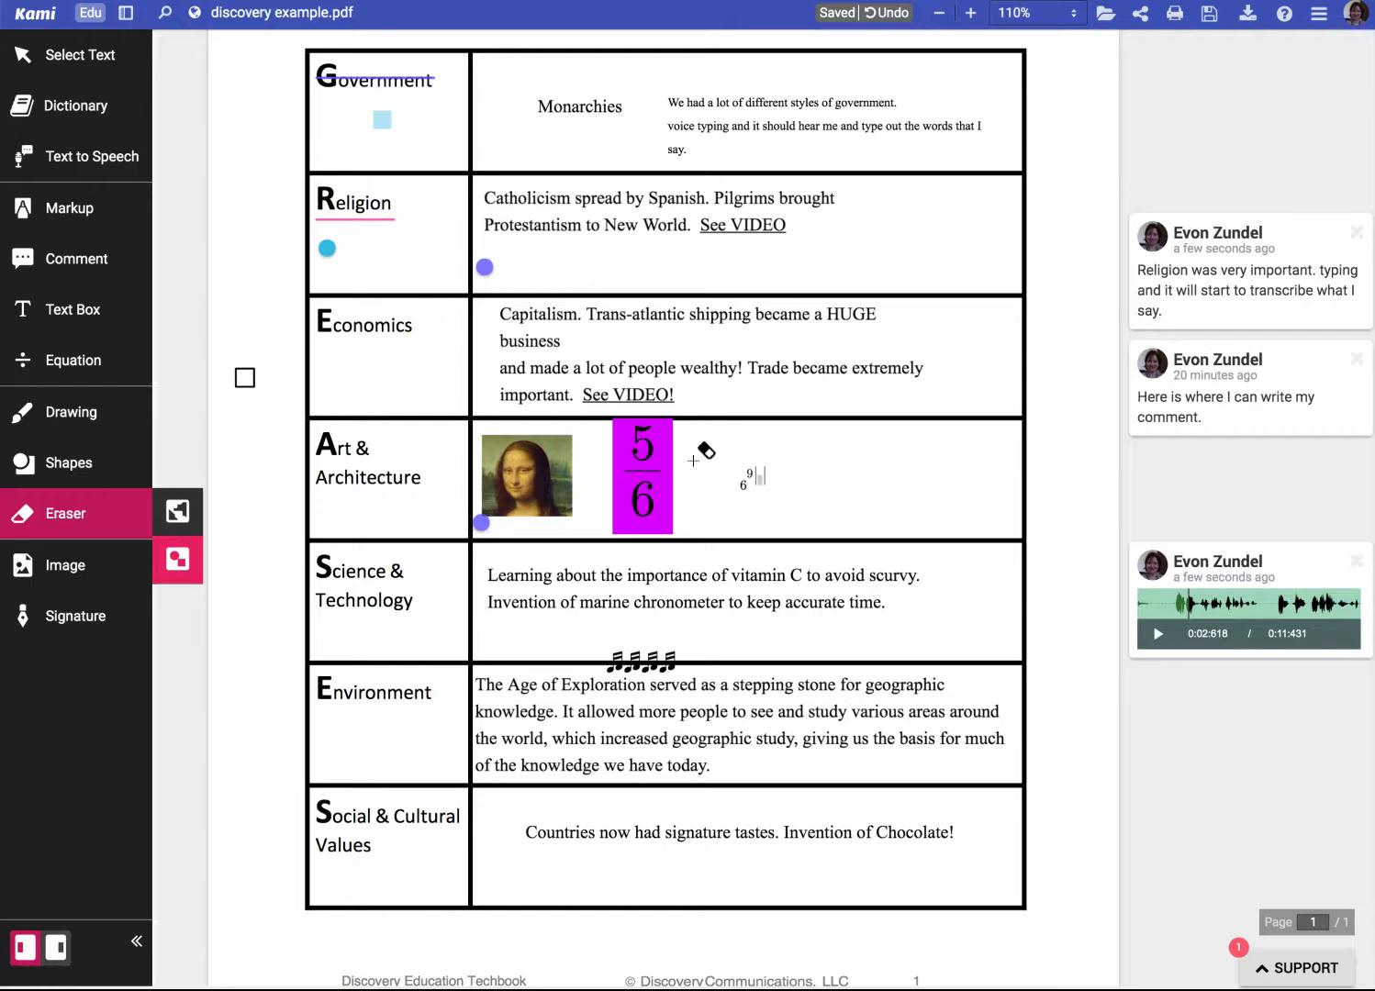
- Search Google images for "mona lisa" and place the sixth result with its upper-left corner in the Art & Architecture row, beside the 5/6 equation
click(97, 571)
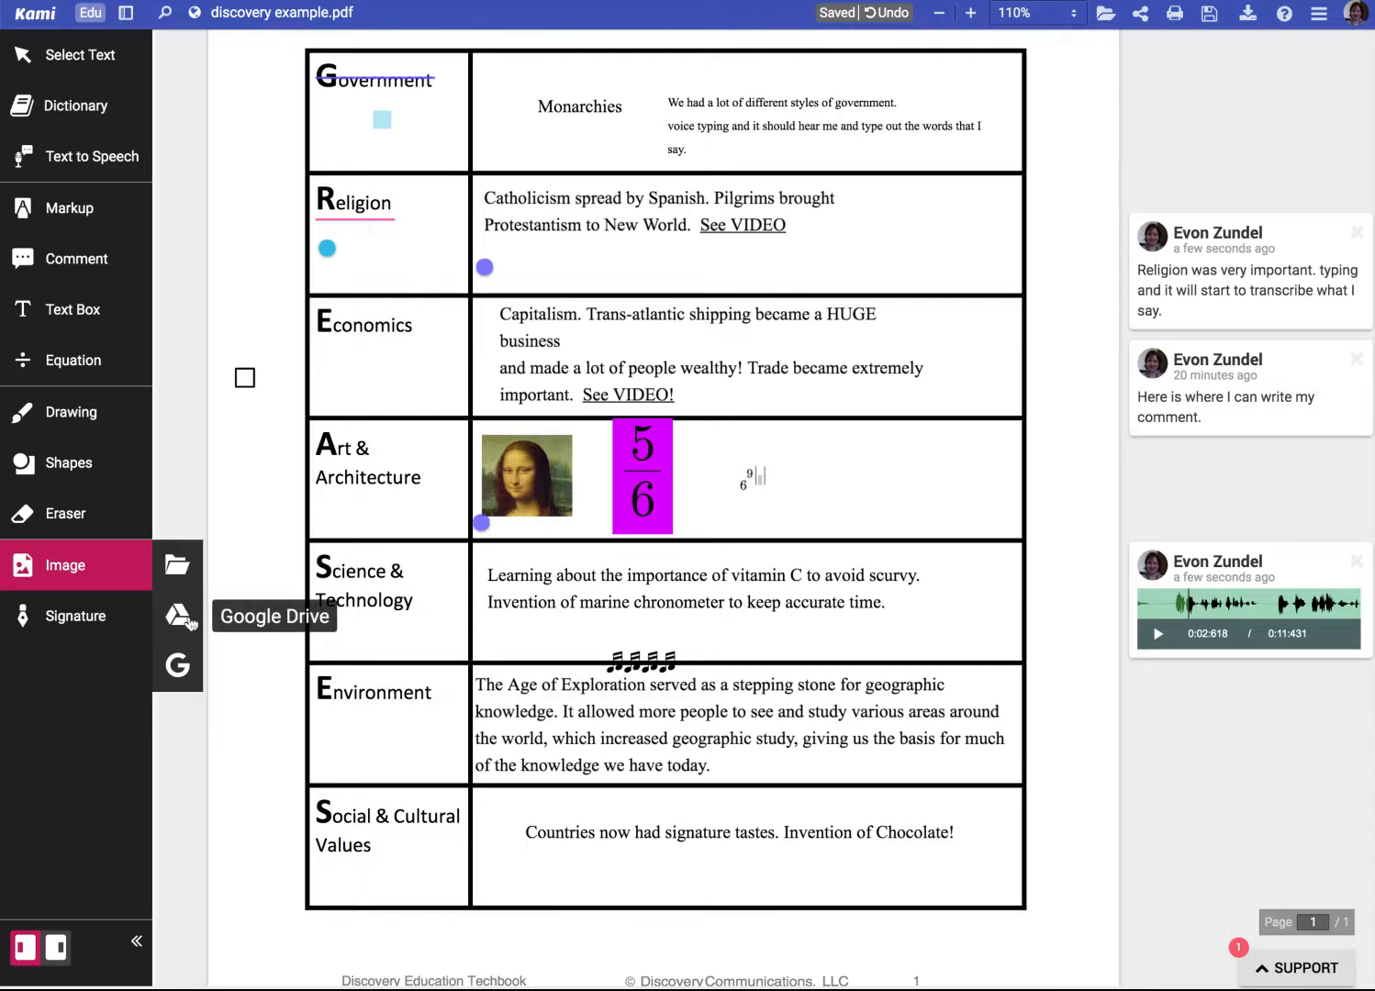
click(179, 676)
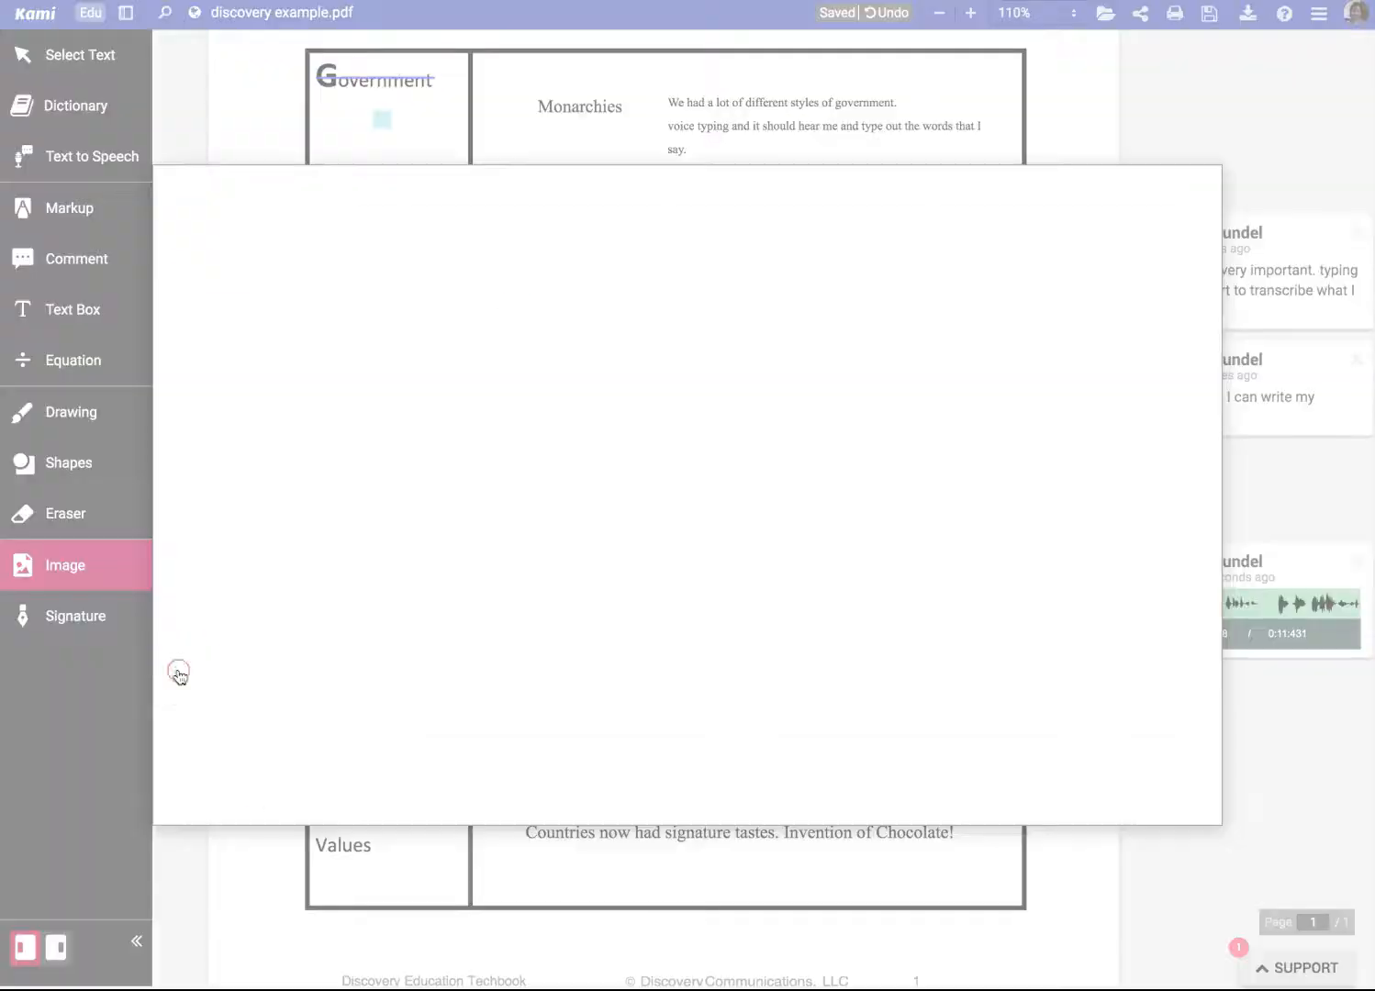
text(m)
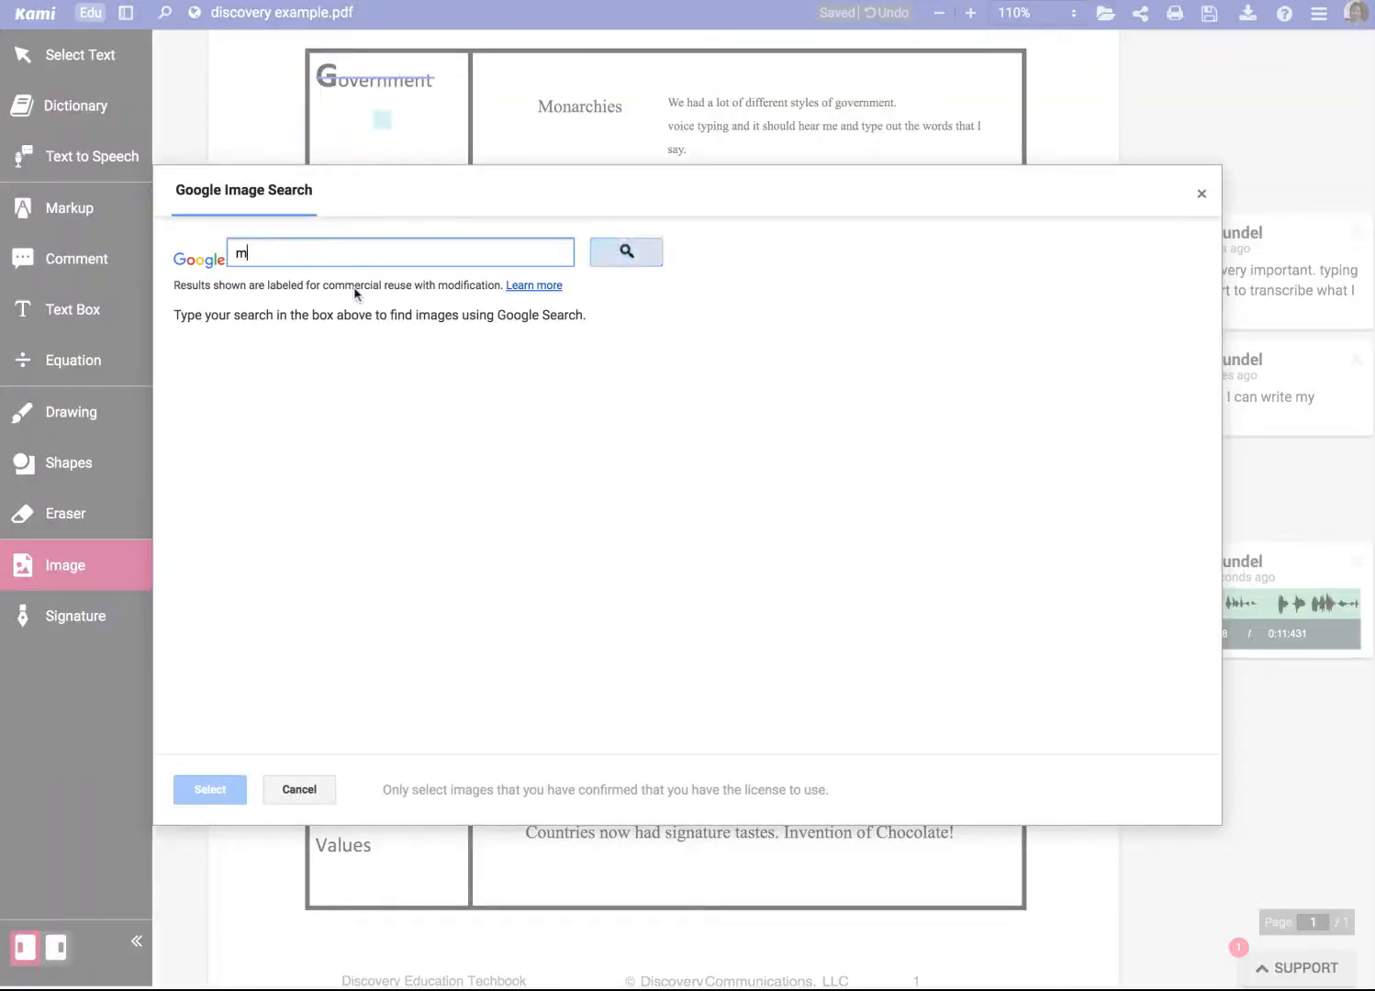
text(ona lisa)
key(Return)
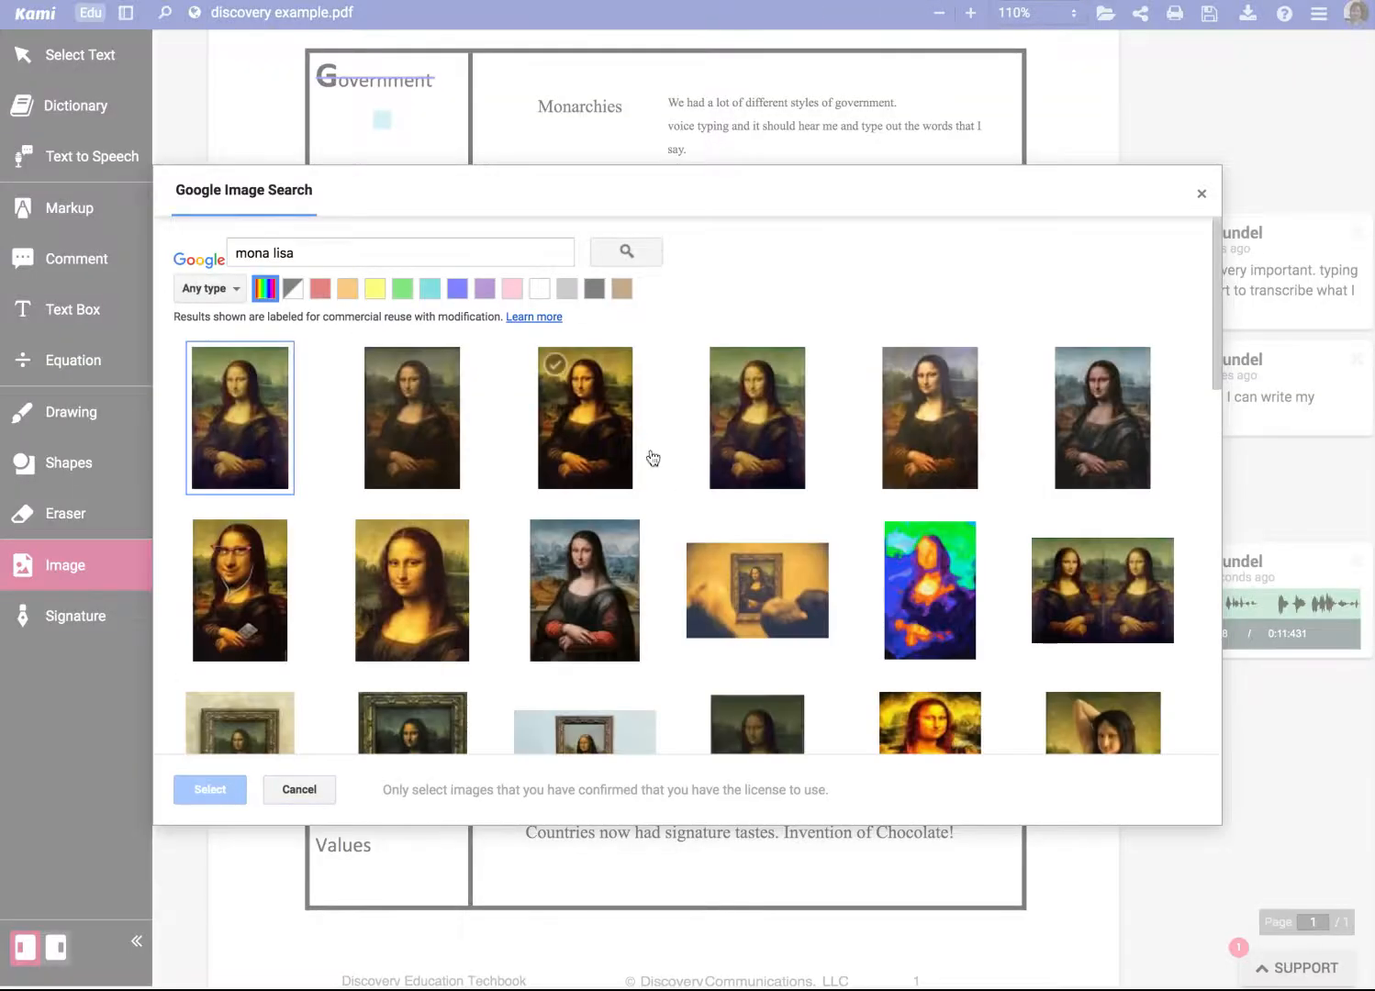
click(1070, 403)
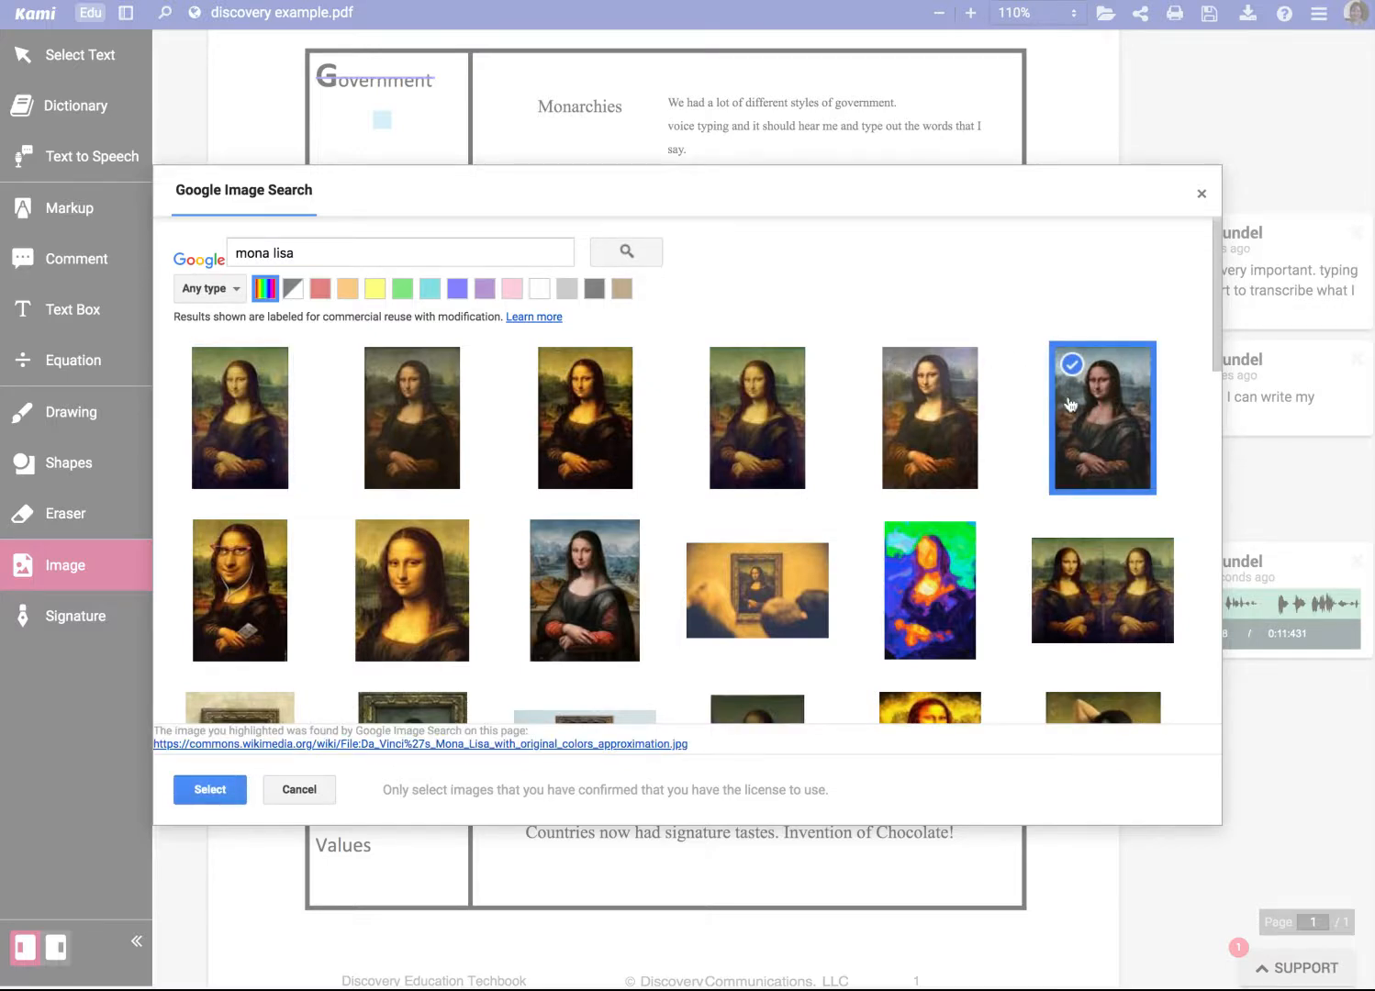
click(224, 789)
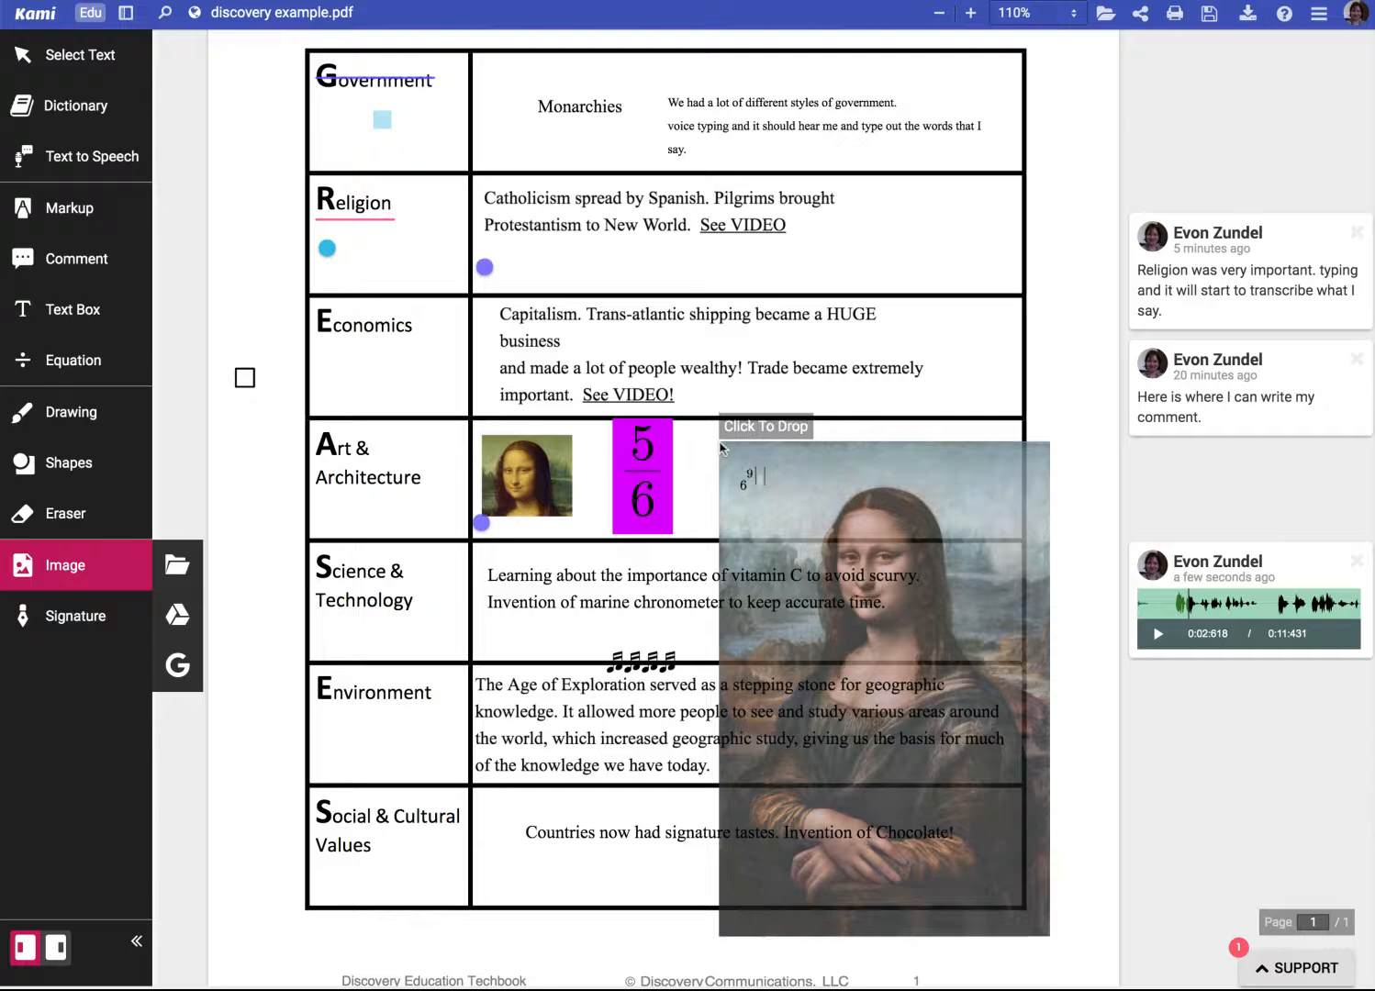
click(720, 448)
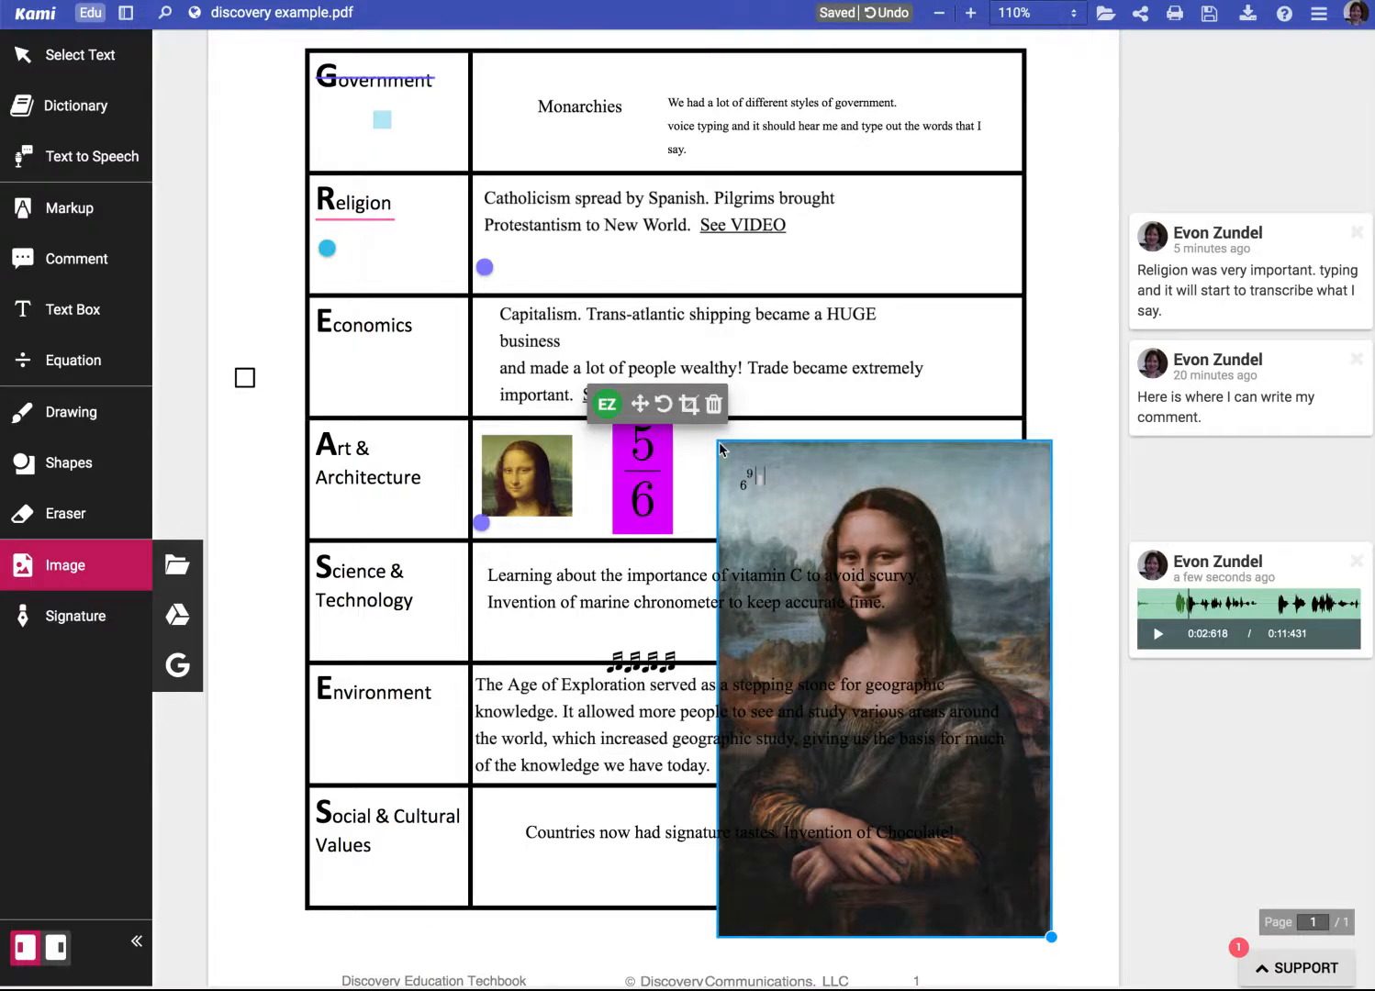
- Rotate the large Mona Lisa image through a full turn in four quarter turns and deselect it
click(665, 406)
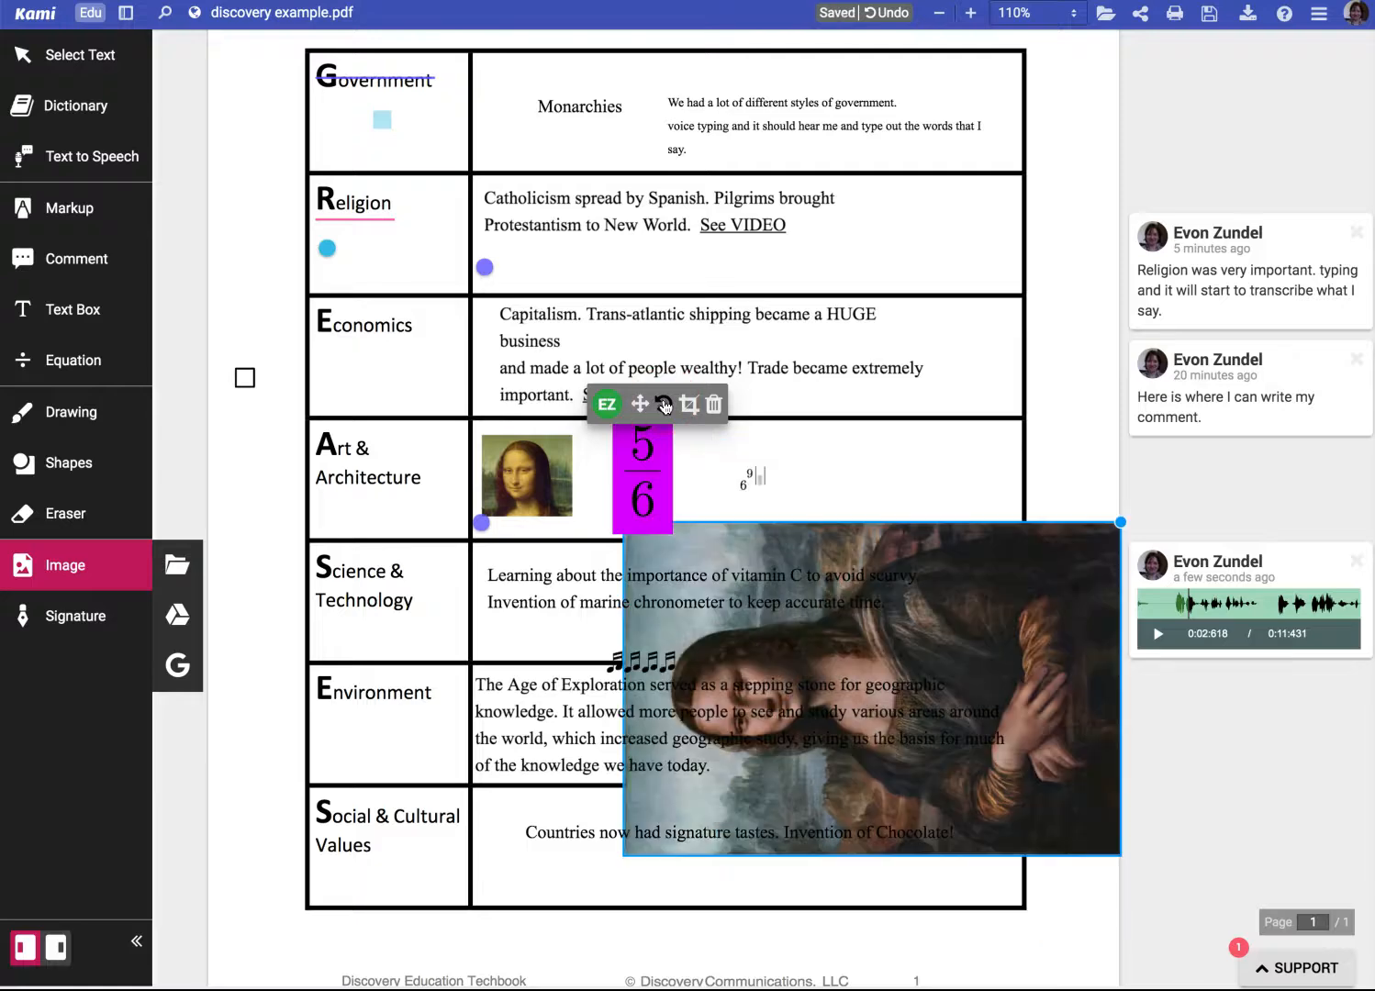
click(665, 406)
click(665, 406)
click(664, 406)
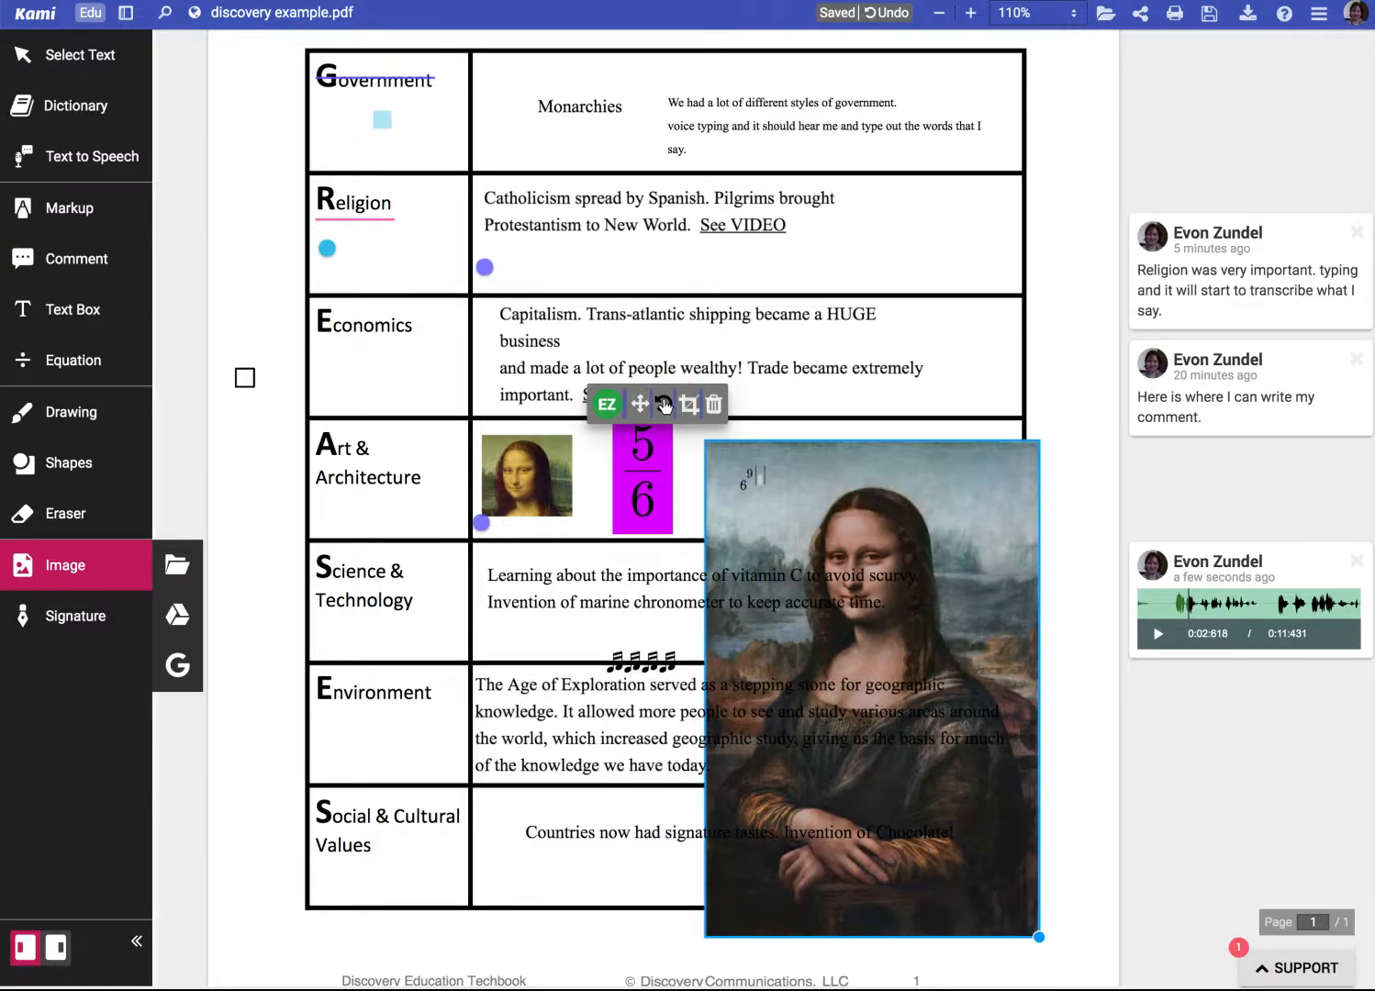
click(683, 507)
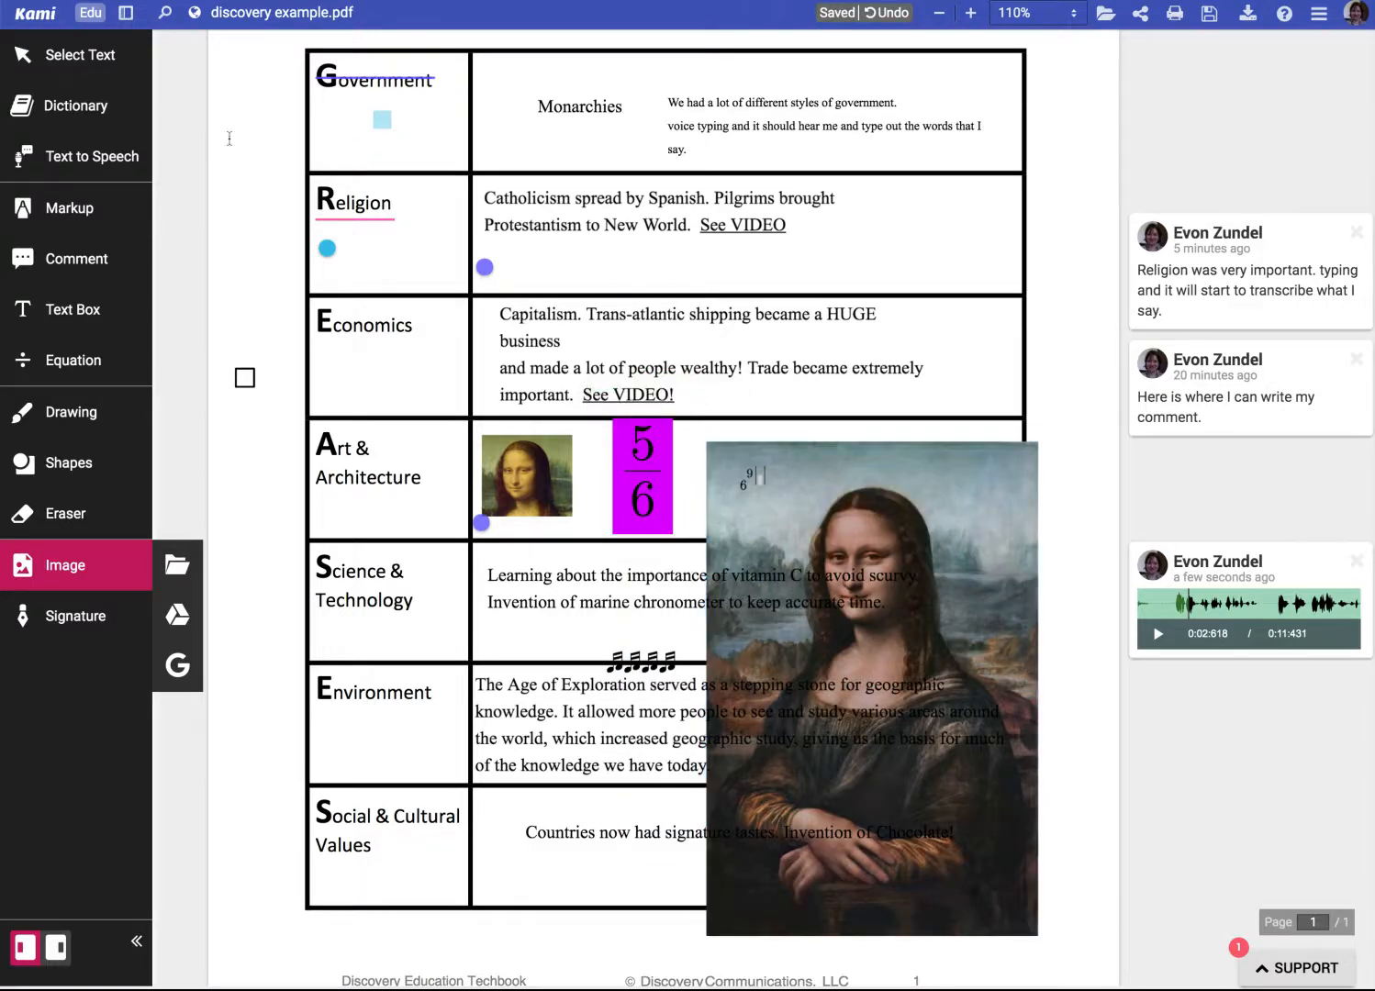
- Shrink the large Mona Lisa image to about half its size, keeping its upper-left corner in the Art & Architecture row
click(94, 59)
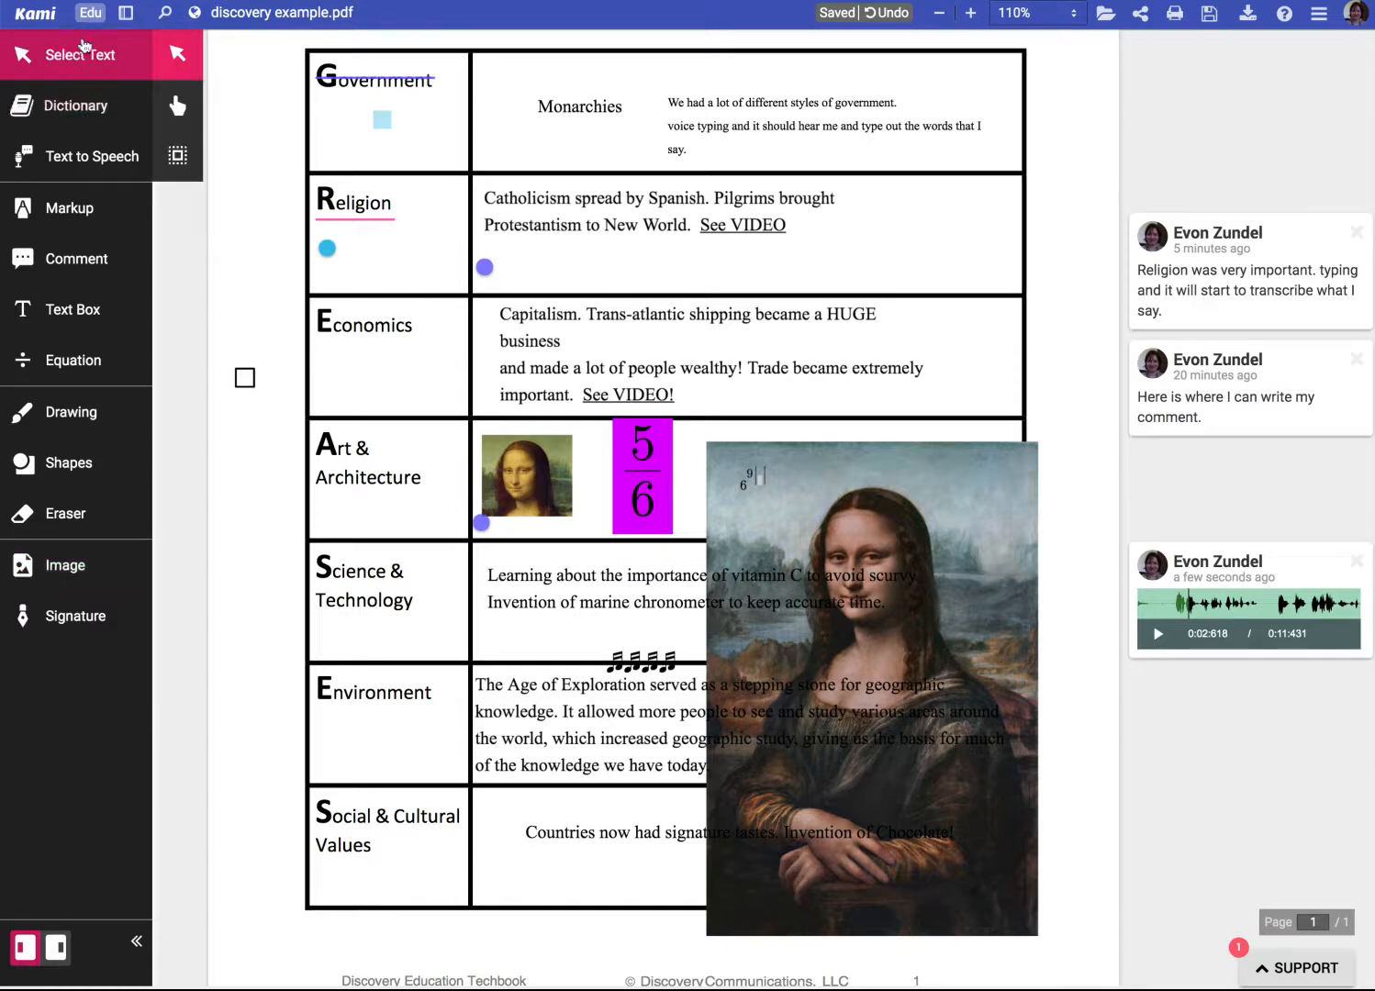
click(782, 897)
drag(1040, 936, 878, 696)
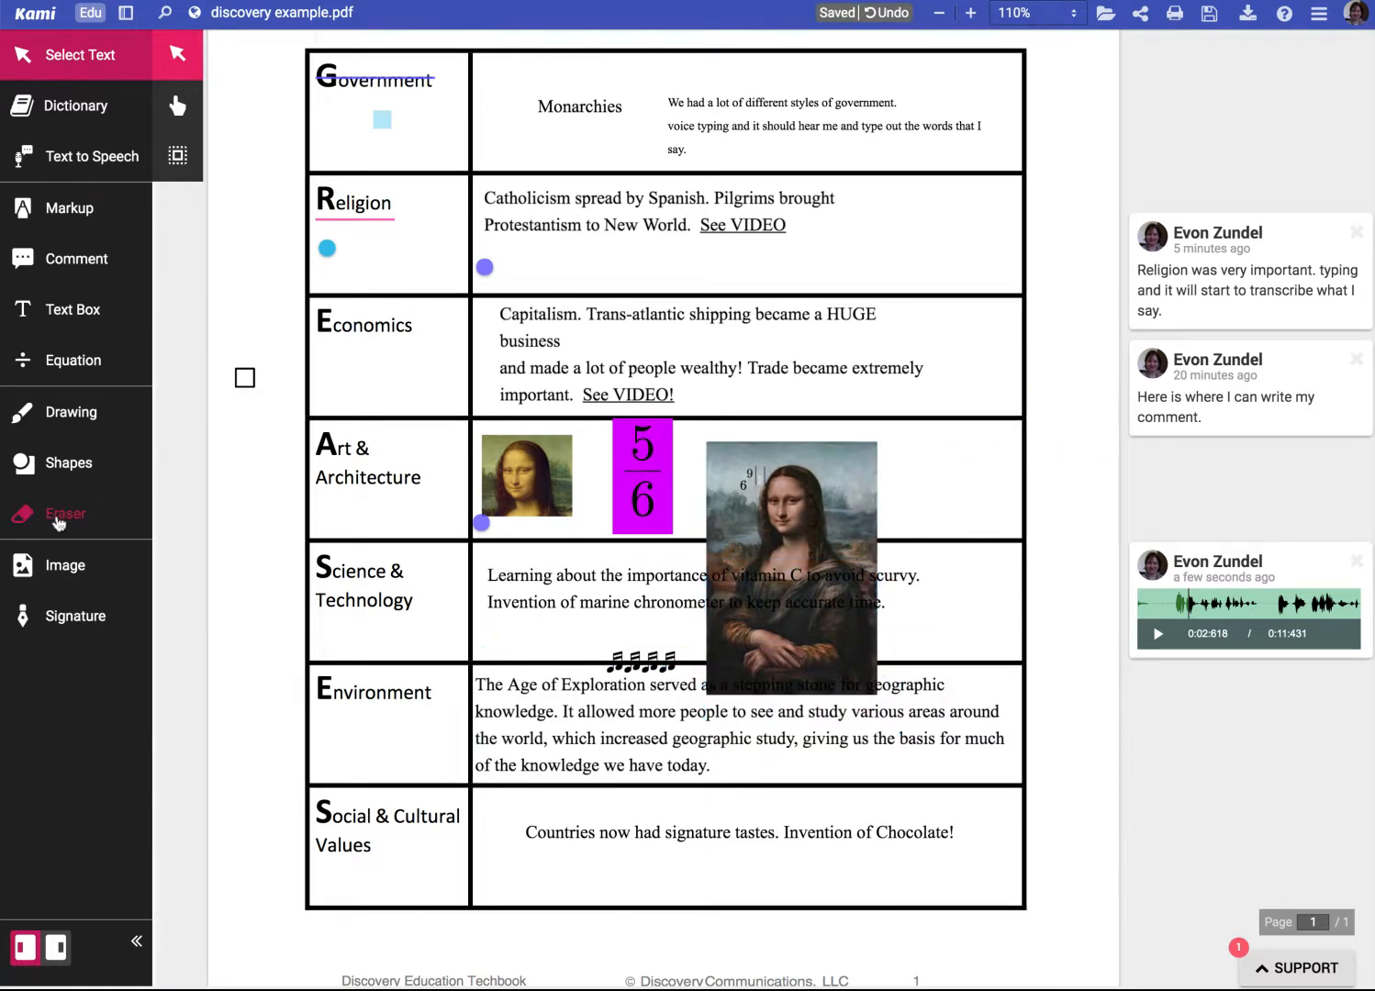
click(70, 621)
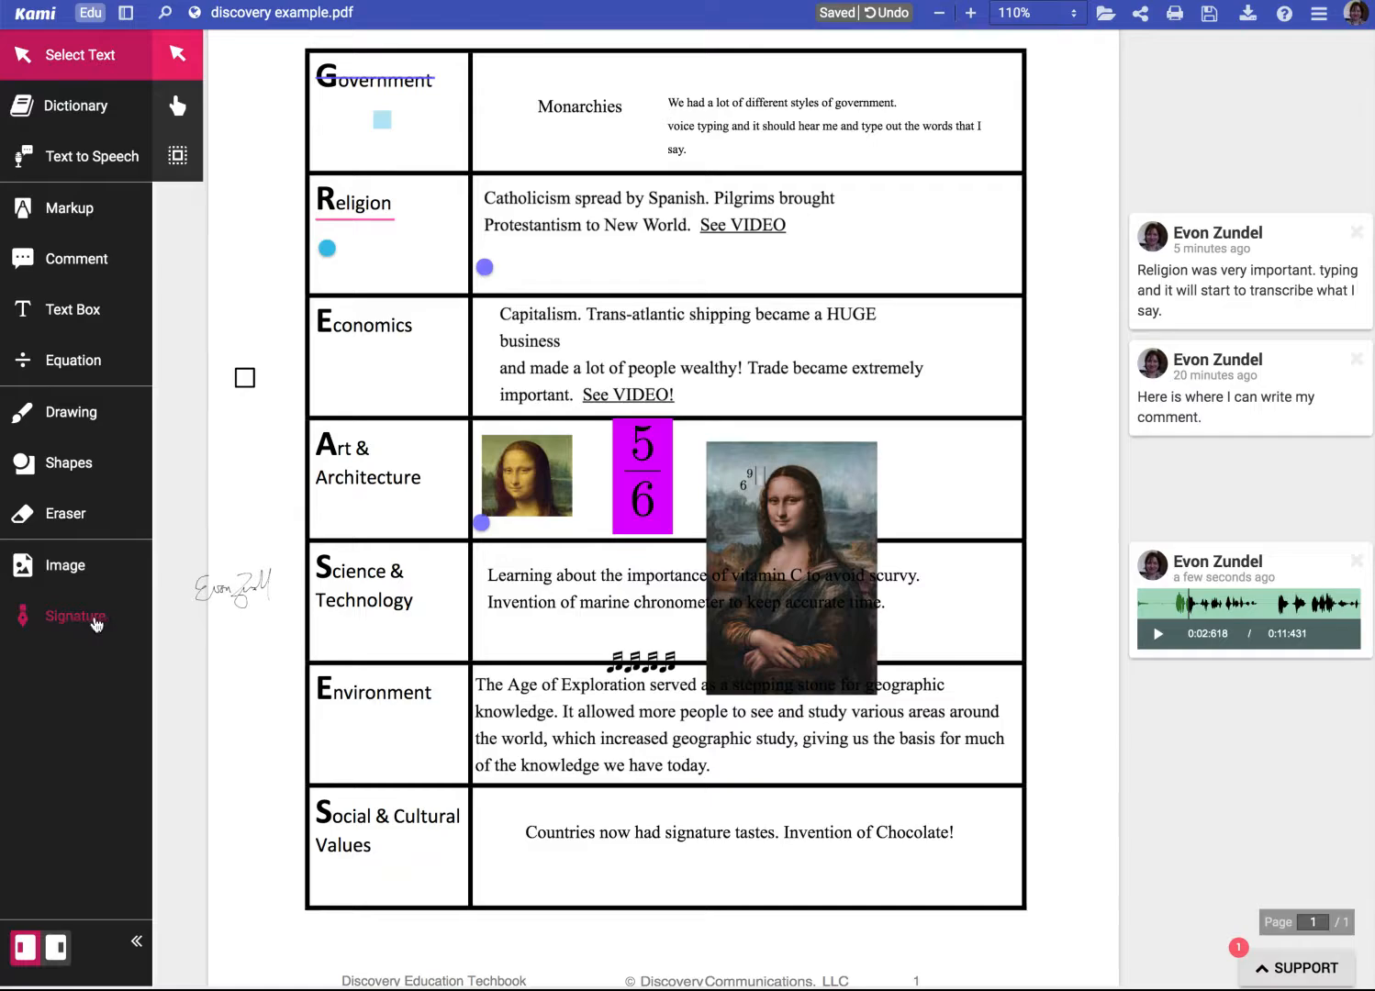
click(89, 622)
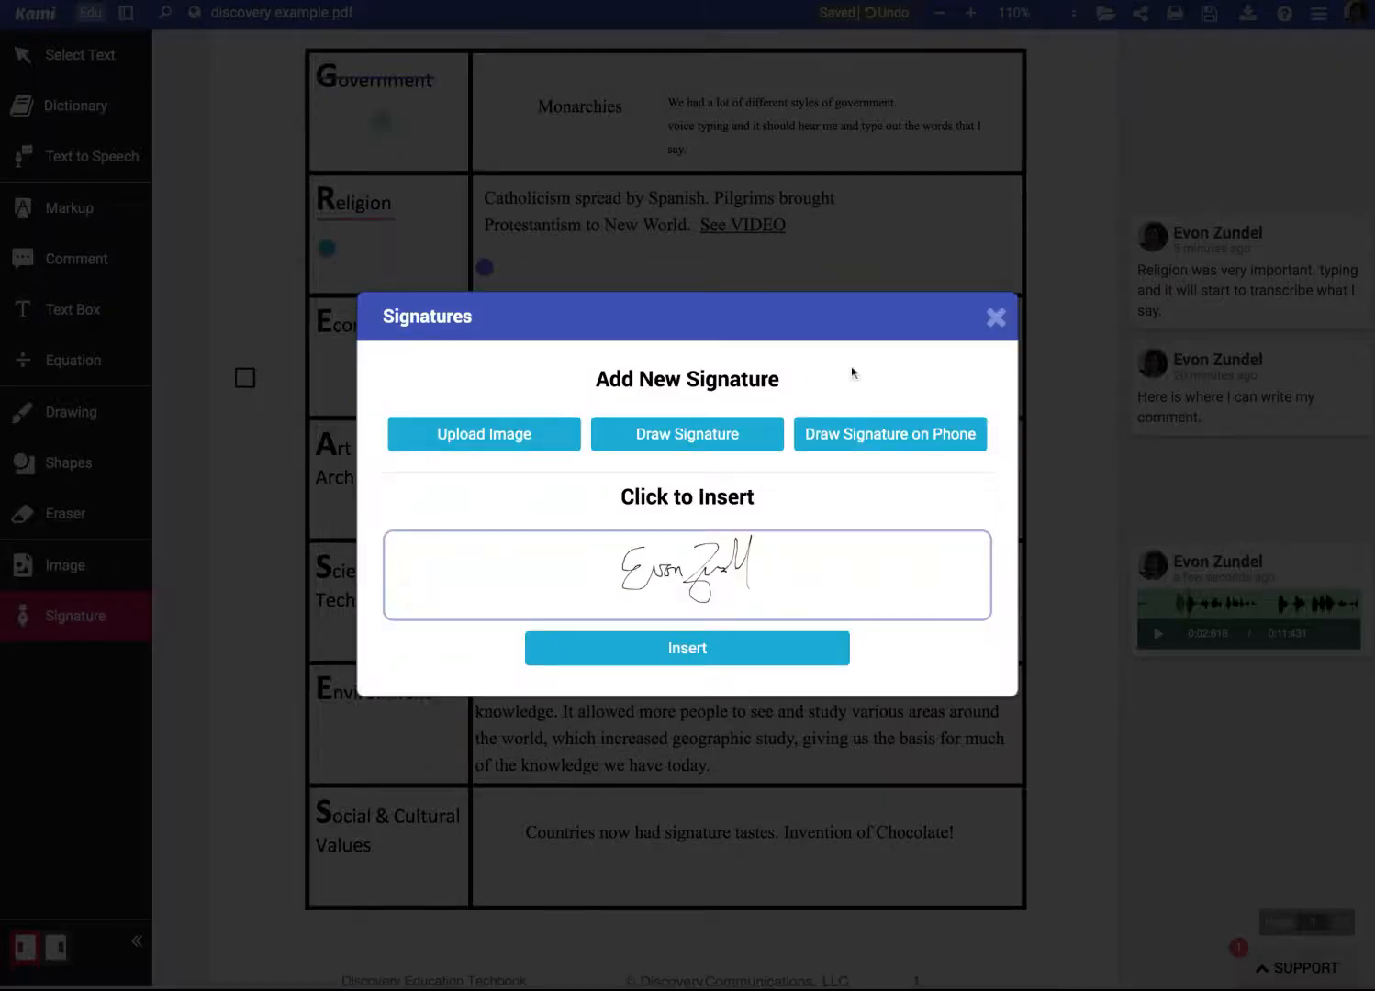
click(994, 319)
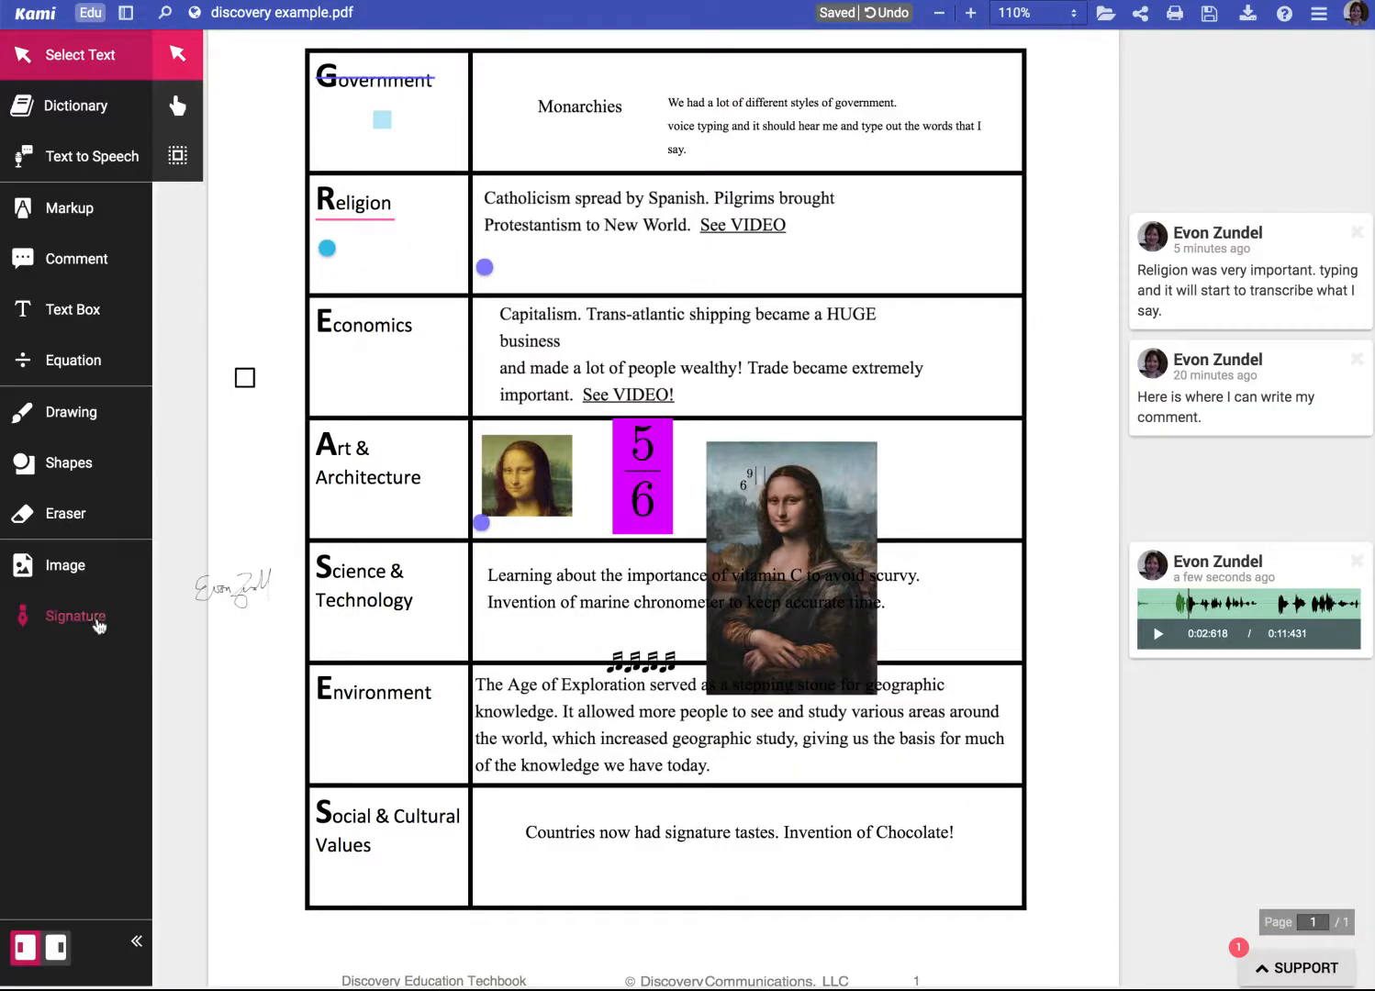
- Insert the saved signature below the text in the Social & Cultural Values row and select it
click(95, 618)
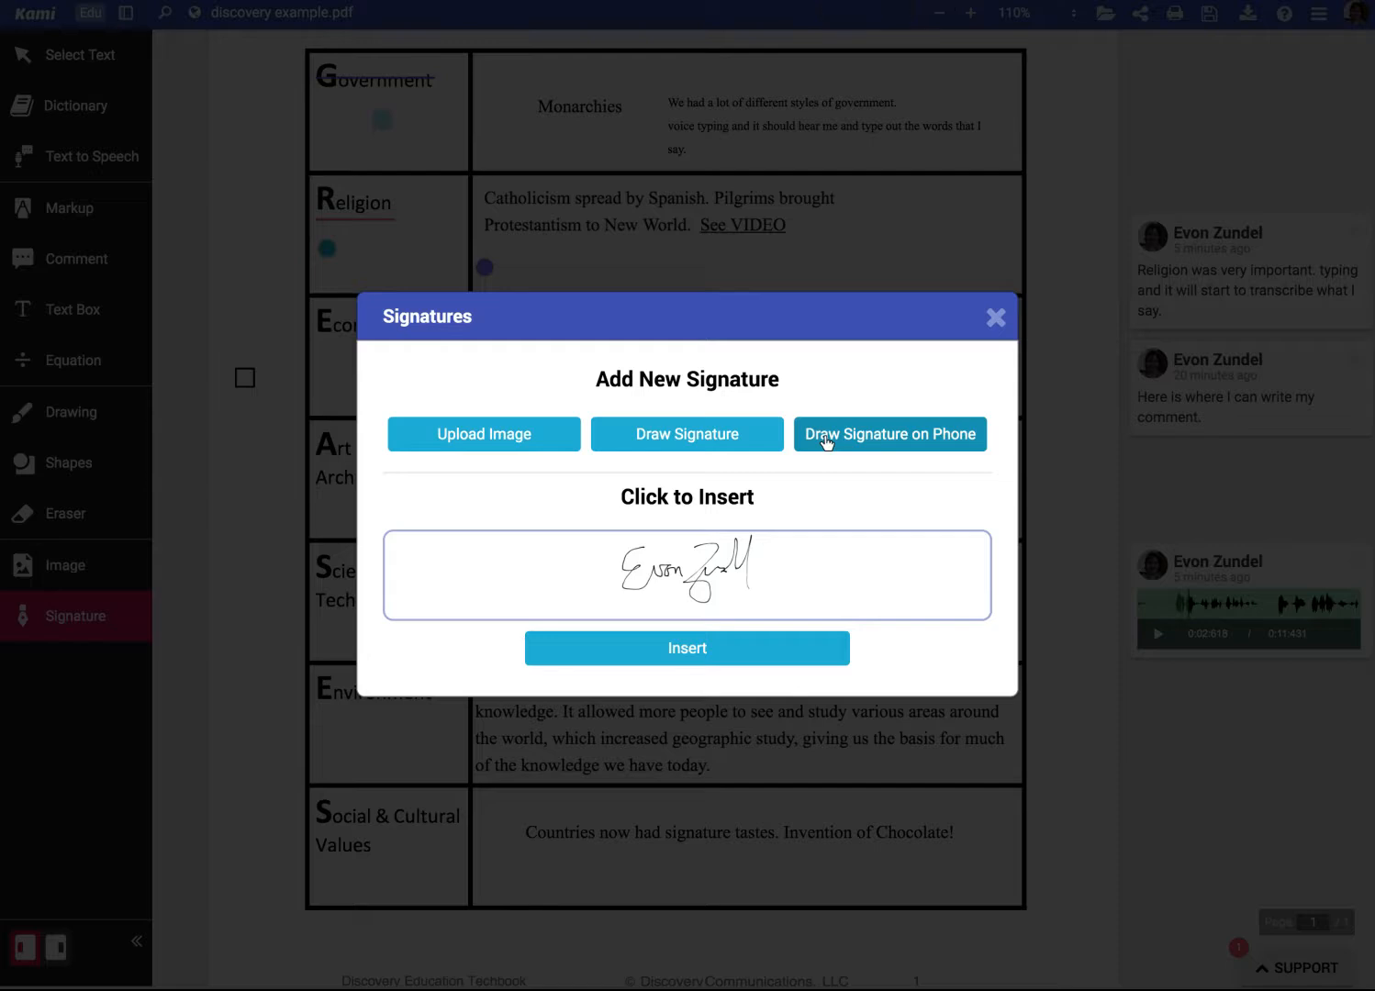
mouse_move(681, 609)
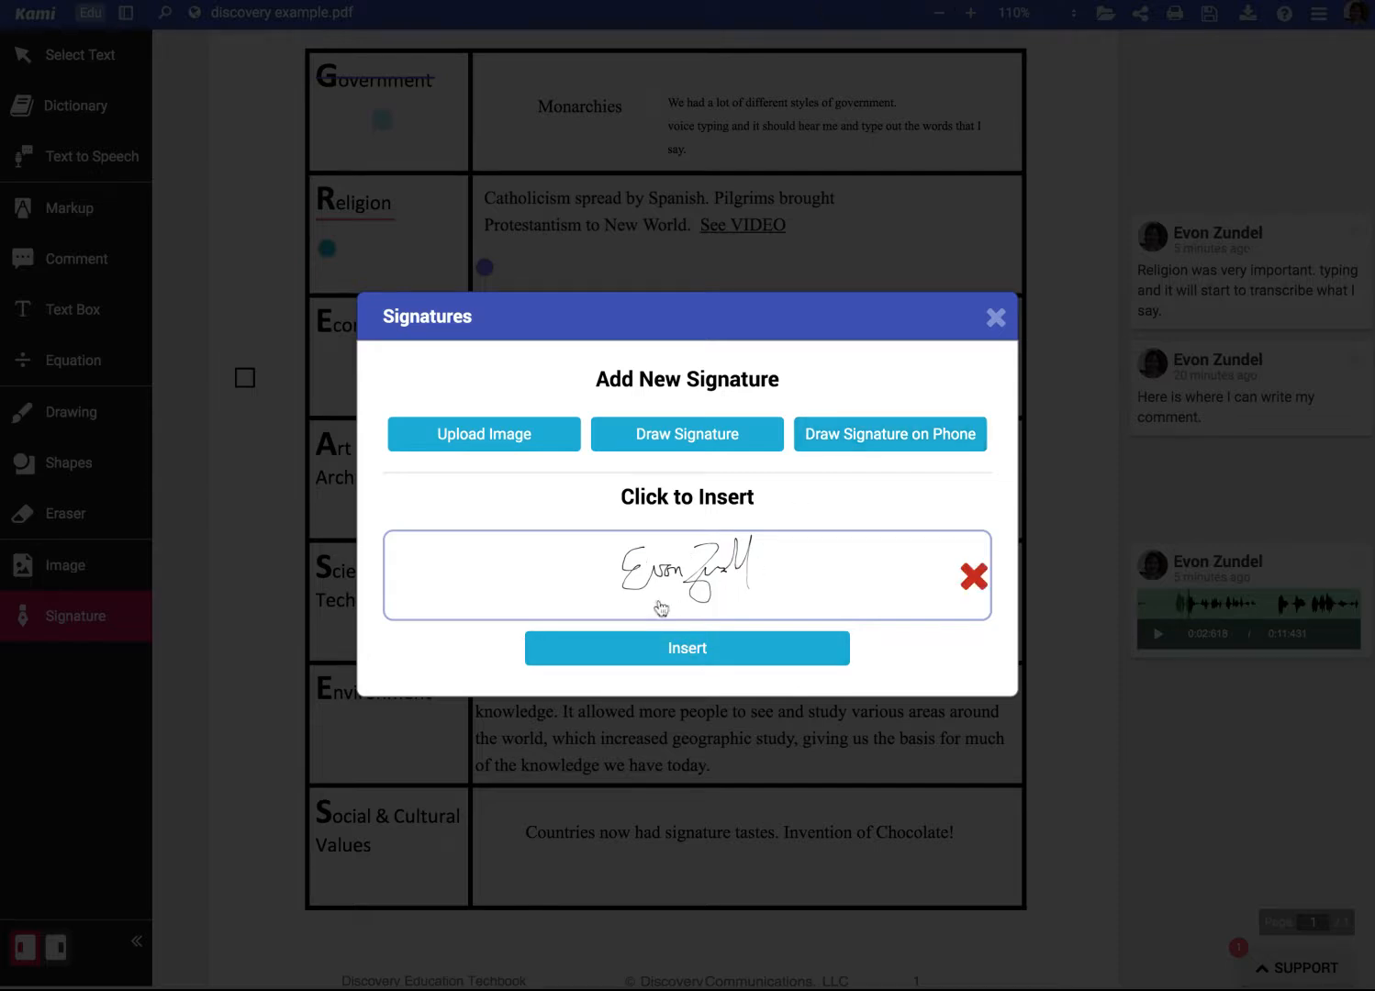
click(700, 642)
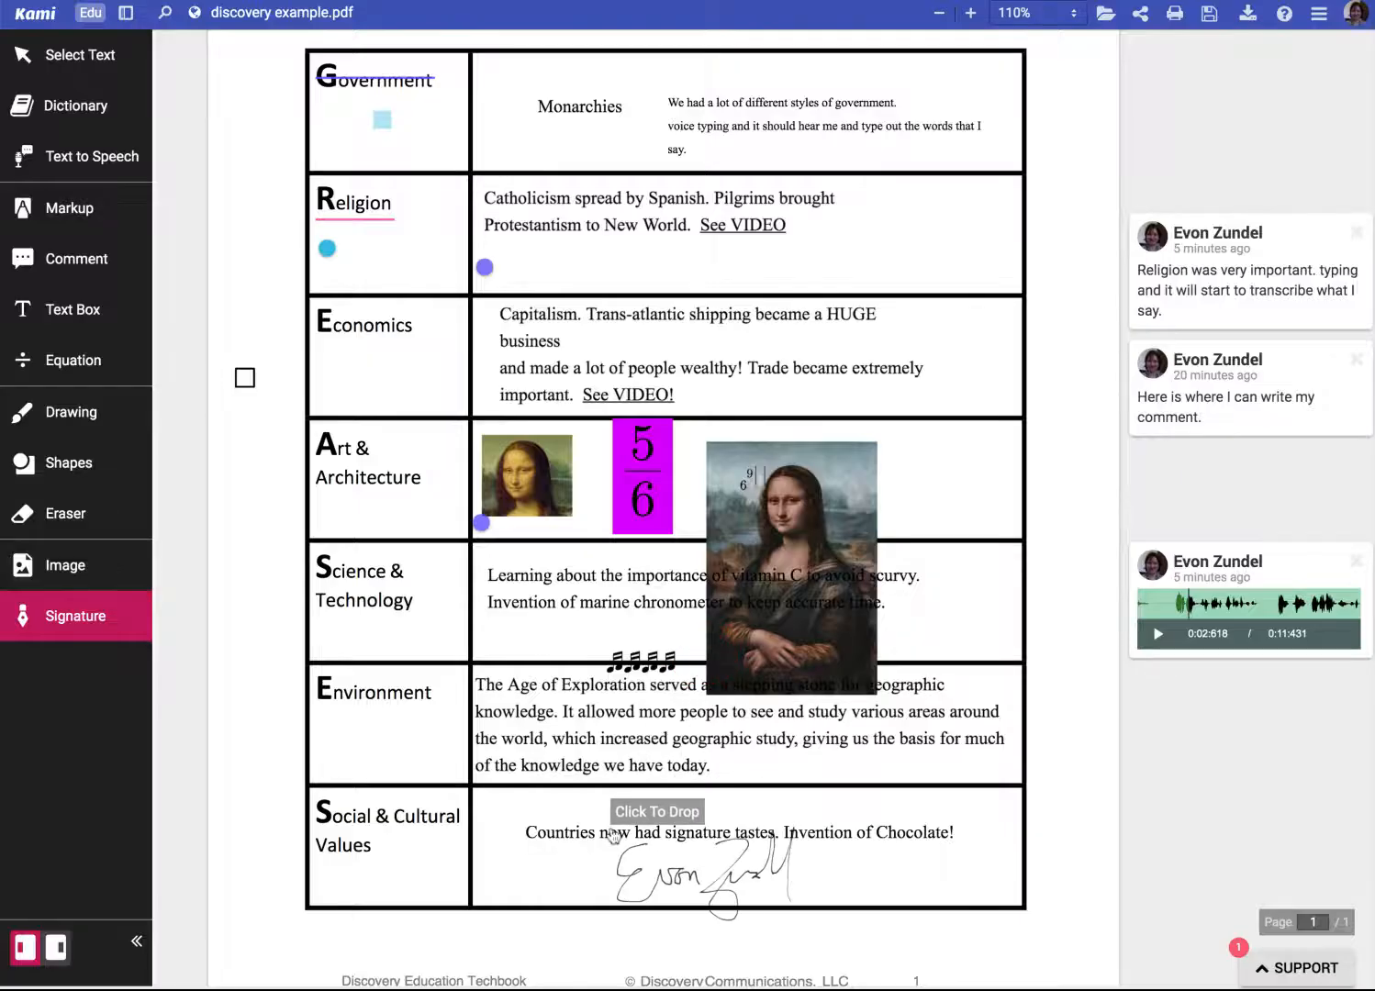
click(482, 838)
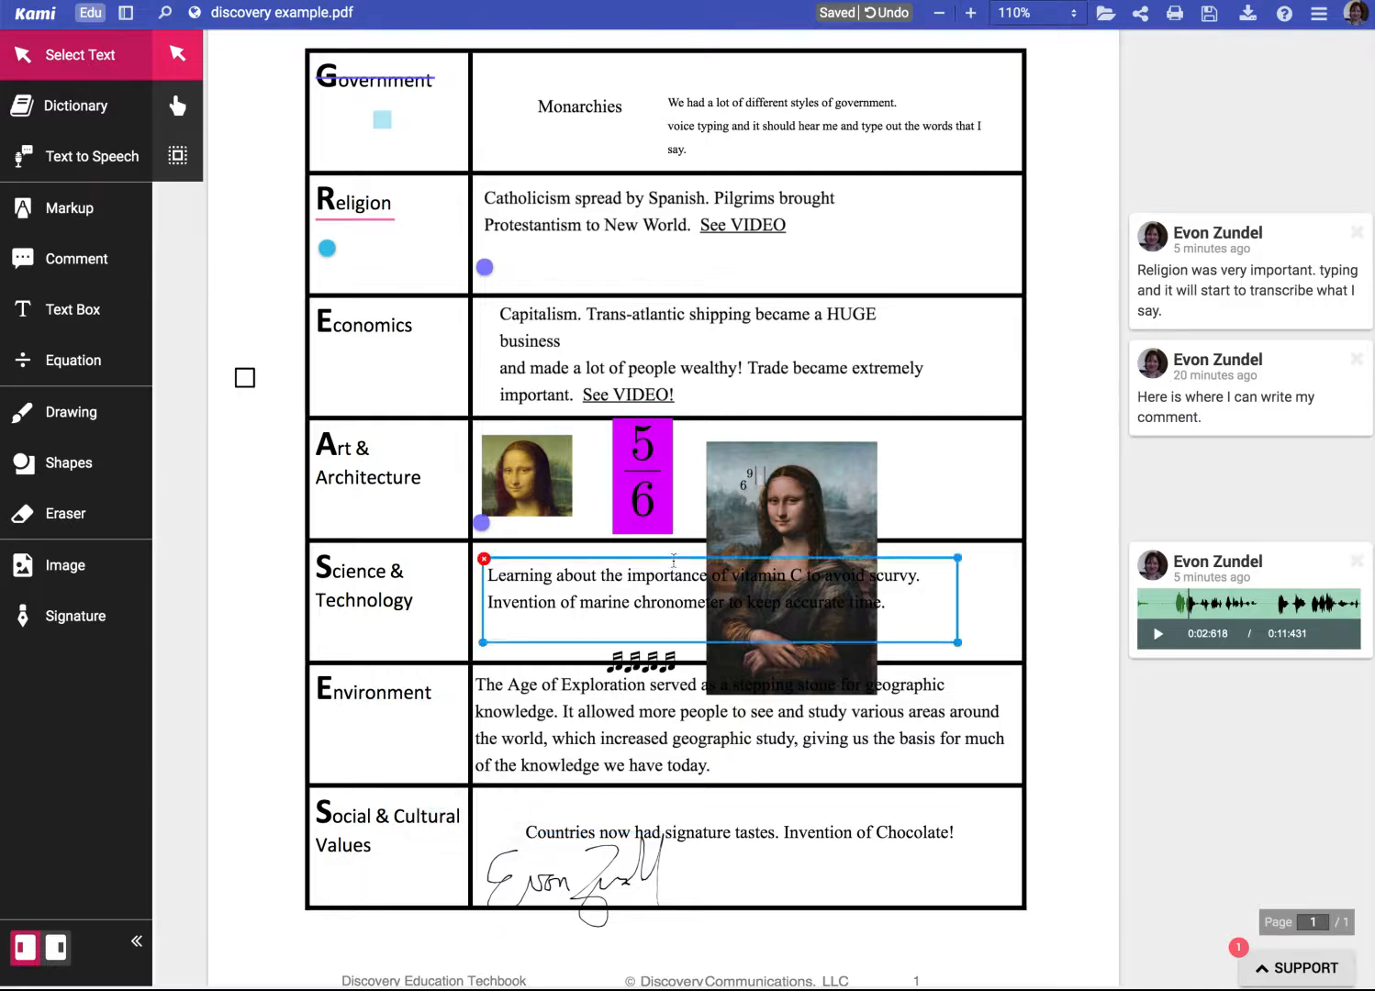
scroll(677, 936, down, 1)
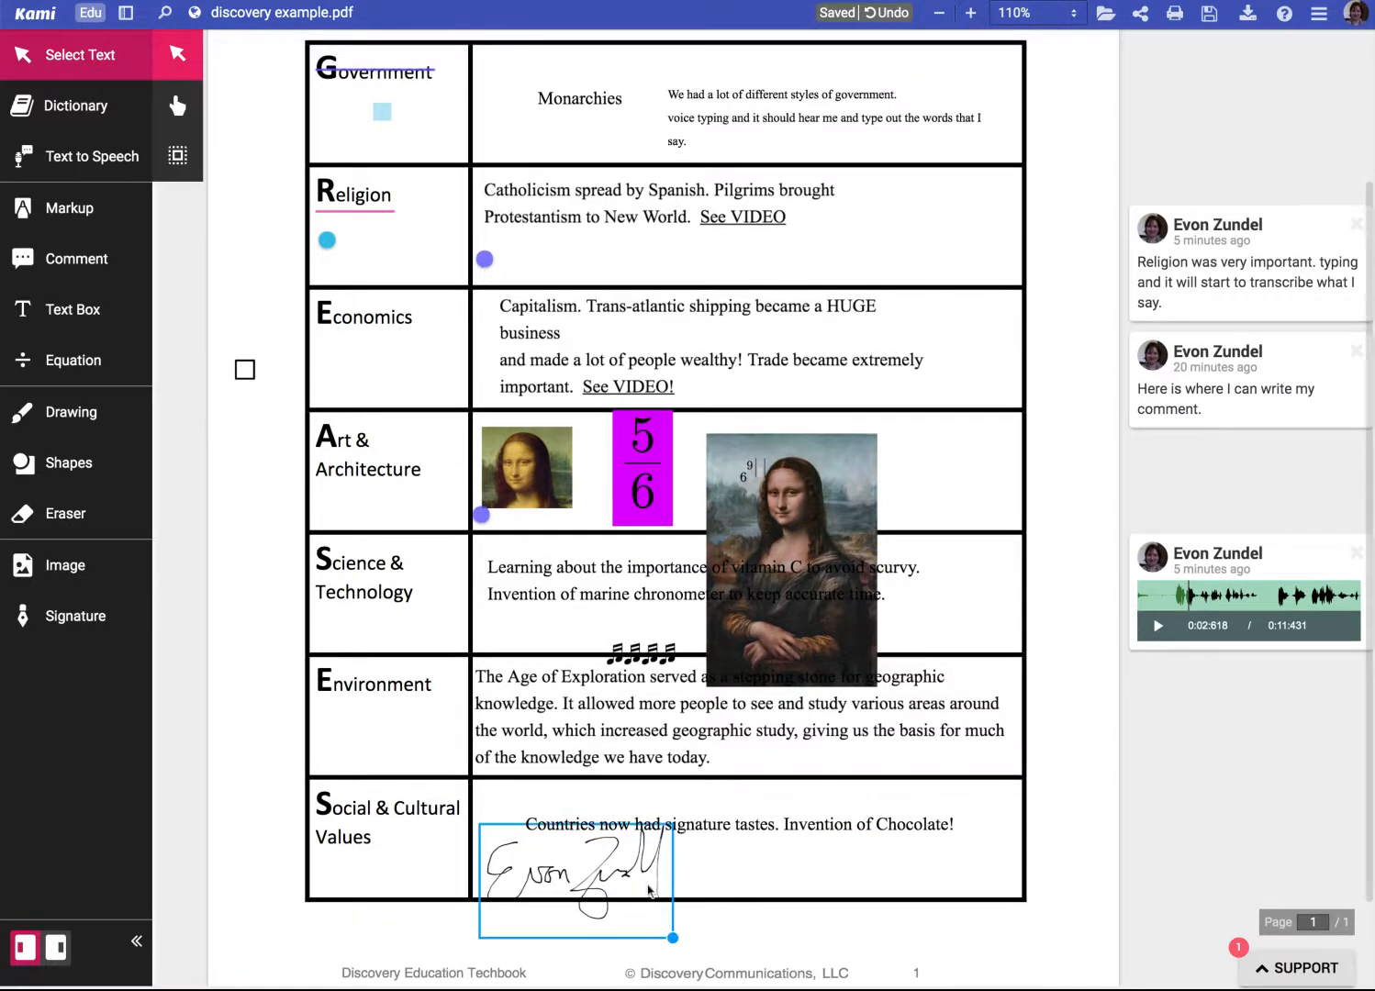
click(648, 907)
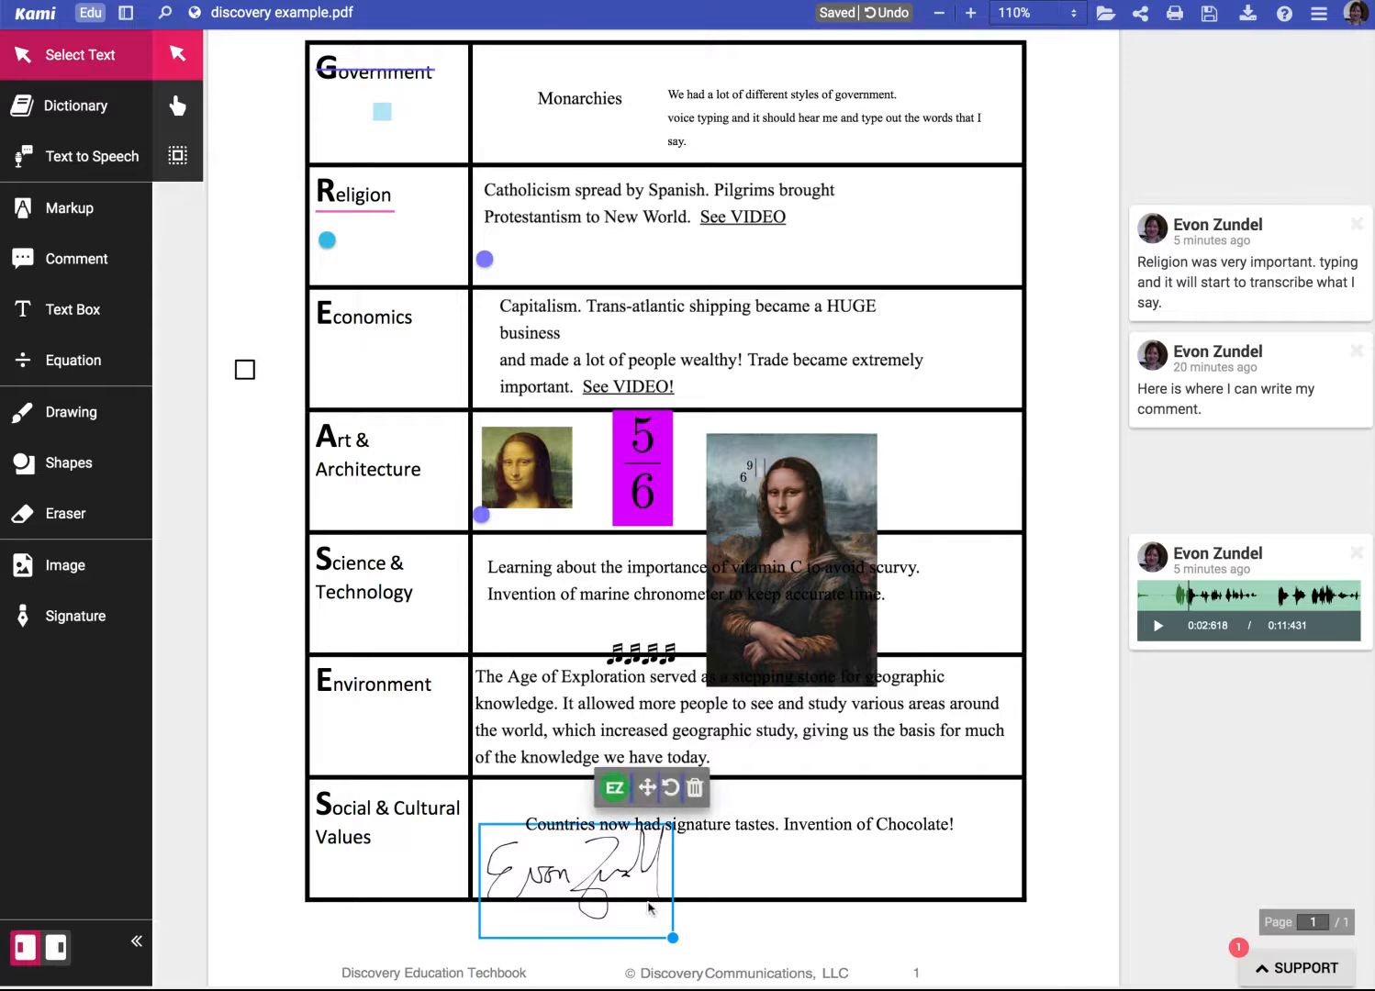